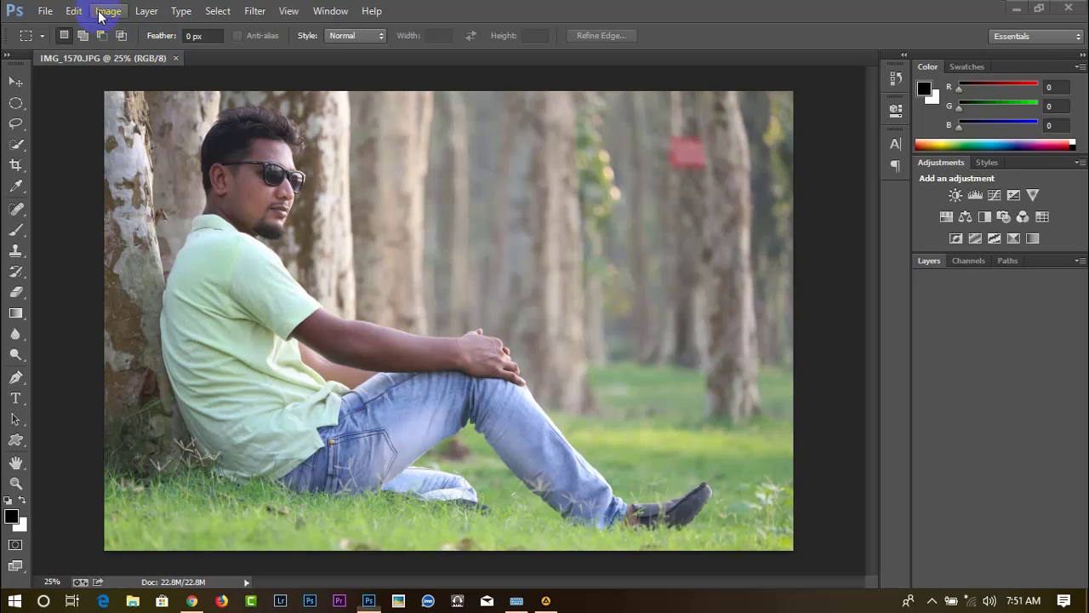
# Apply Auto Tone and then Auto Color to the portrait
pyautogui.click(108, 11)
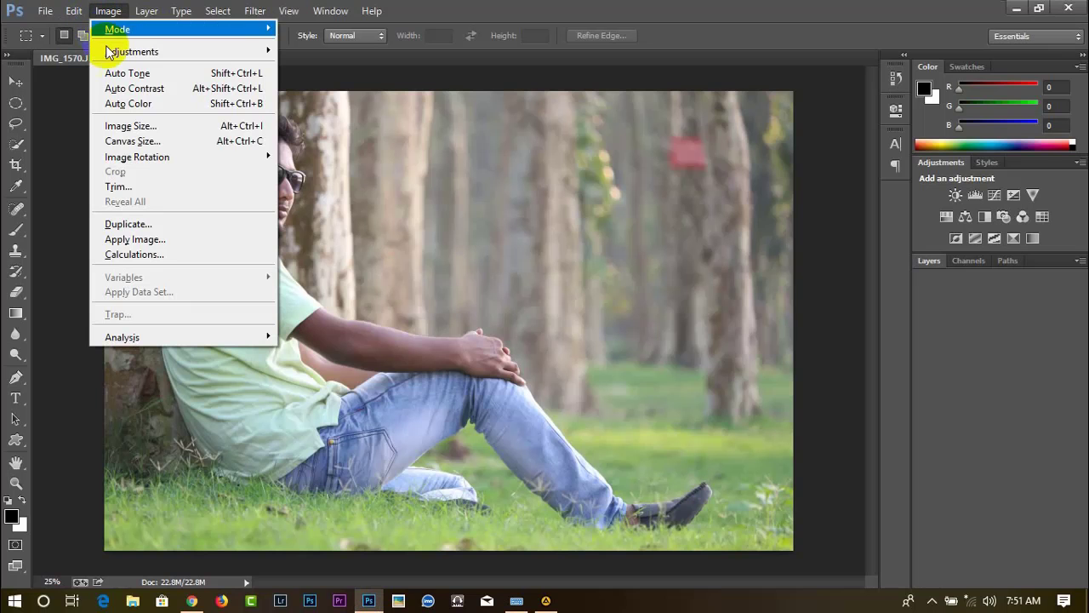
pyautogui.click(110, 73)
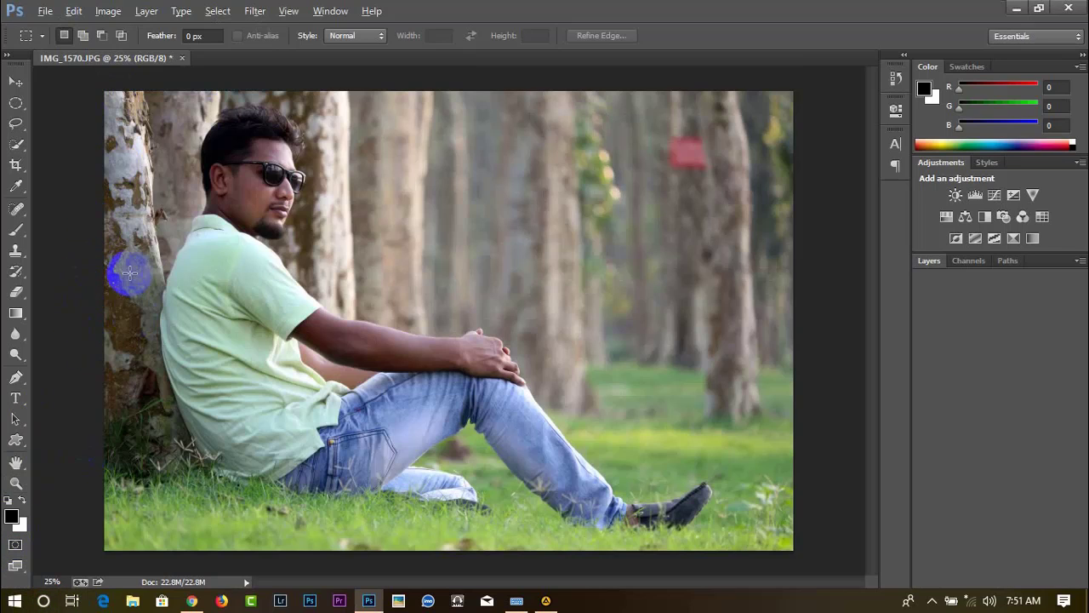
pyautogui.click(16, 81)
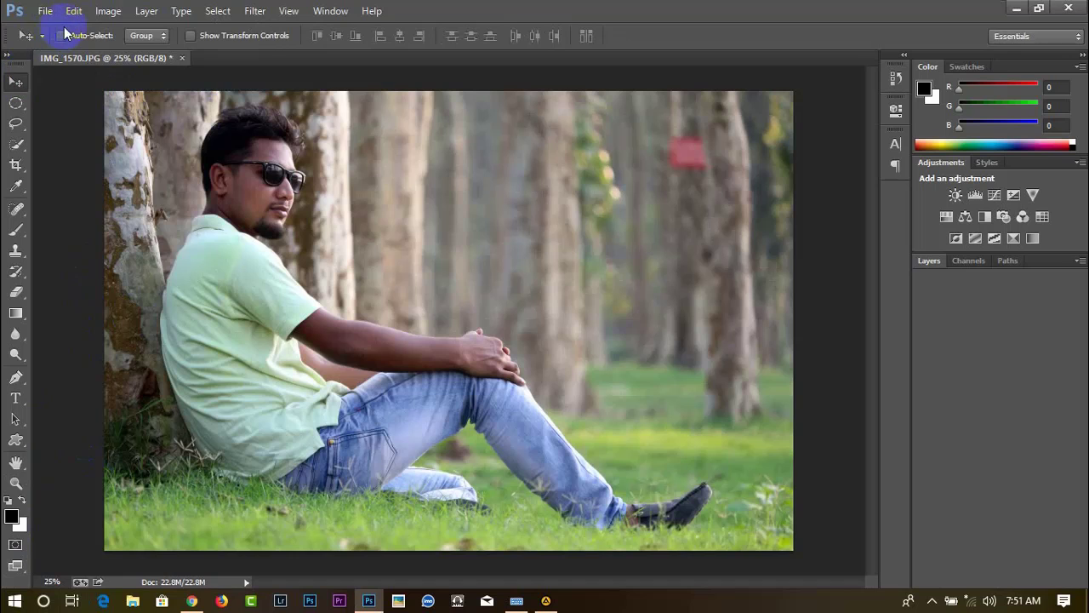
pyautogui.click(108, 11)
pyautogui.click(120, 103)
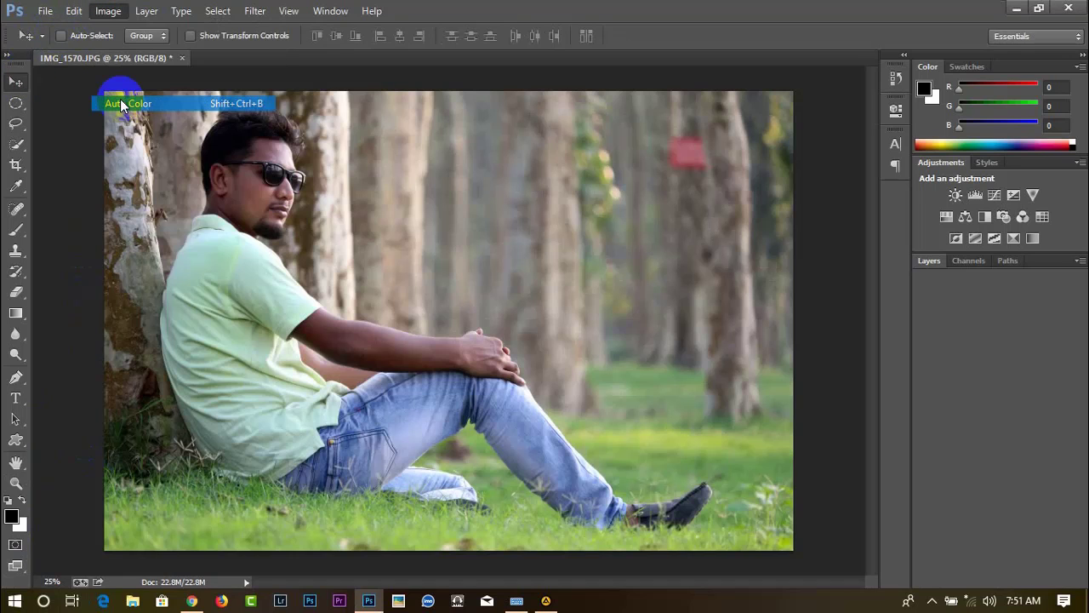
# Zoom in and heal two forehead spots with the Content-Aware Spot Healing Brush
pyautogui.scroll(2, 311, 139)
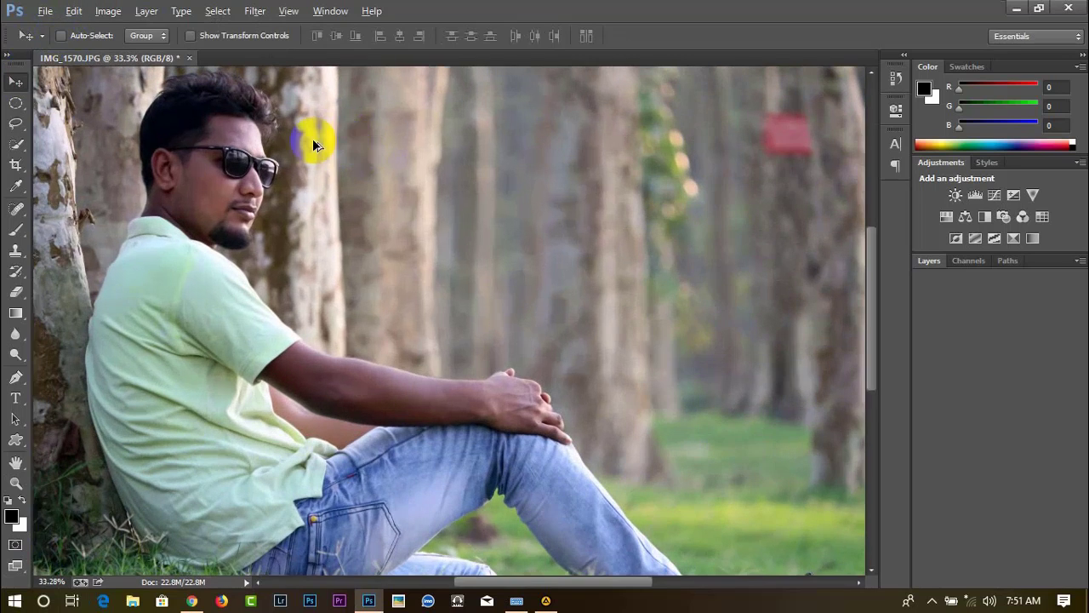
pyautogui.scroll(2, 255, 142)
pyautogui.scroll(2, 208, 145)
pyautogui.scroll(2, 208, 144)
pyautogui.scroll(3, 209, 144)
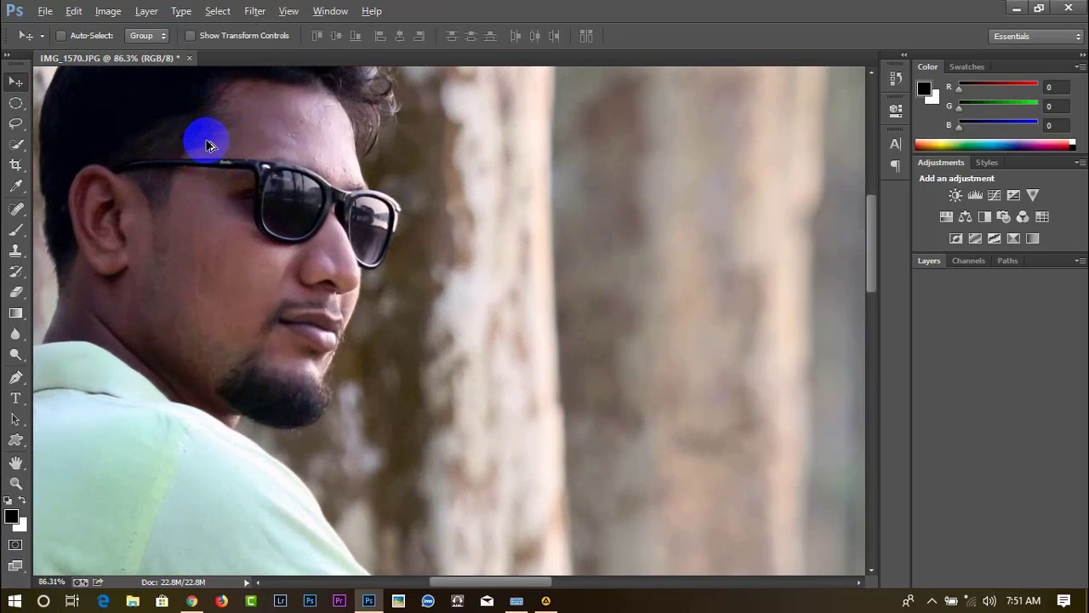
pyautogui.scroll(2, 255, 119)
pyautogui.scroll(1, 285, 104)
pyautogui.scroll(1, 221, 113)
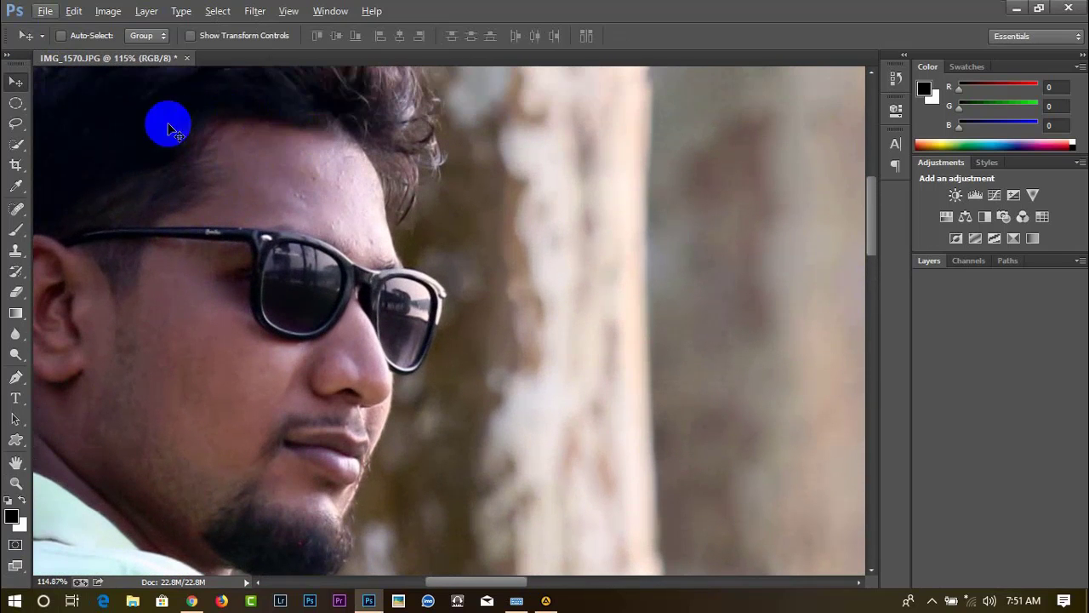
pyautogui.click(15, 207)
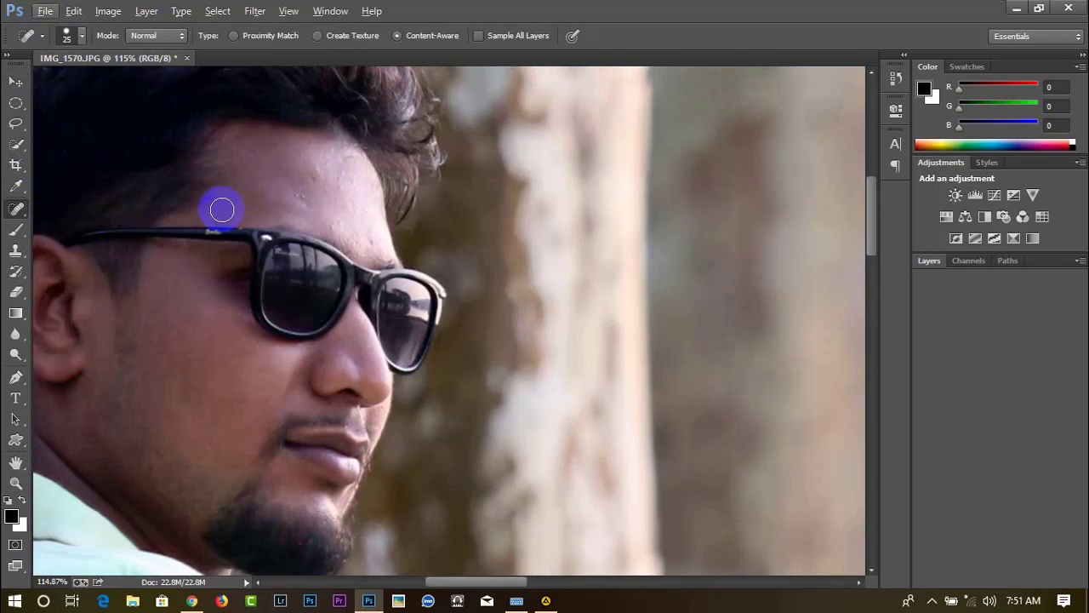
pyautogui.click(300, 190)
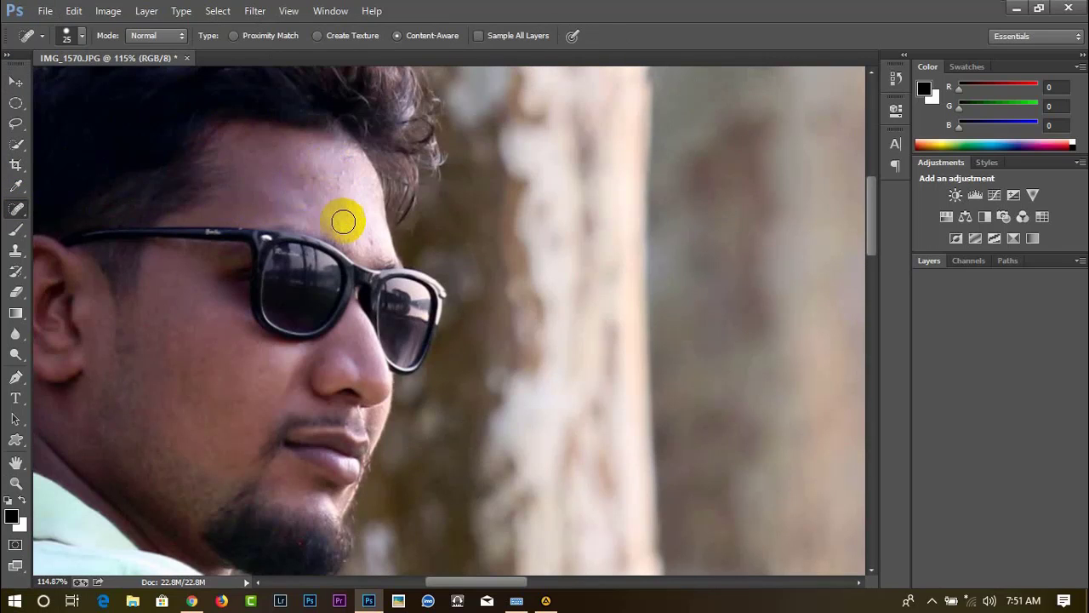
pyautogui.click(364, 238)
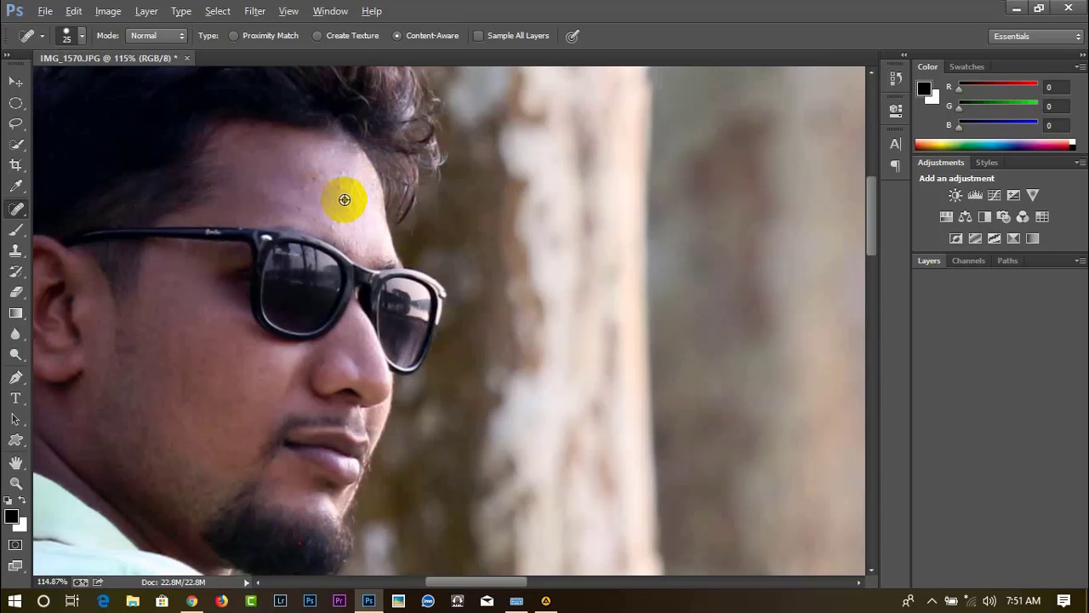
# Zoom back out to view the healed portrait
pyautogui.scroll(-5, 344, 200)
pyautogui.scroll(-2, 344, 200)
pyautogui.scroll(-1, 332, 202)
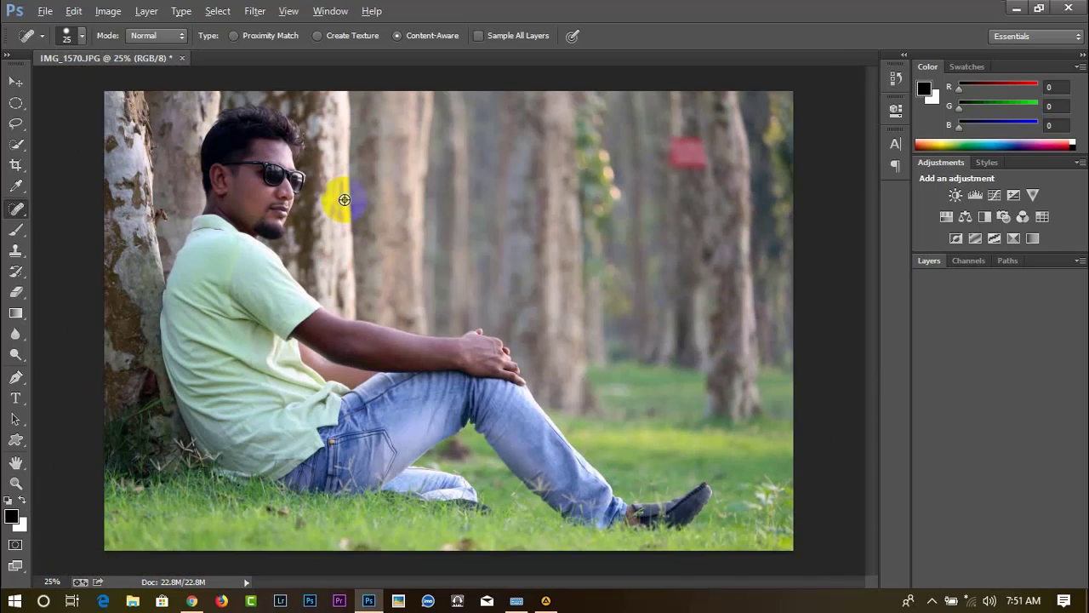
pyautogui.scroll(1, 333, 202)
pyautogui.click(257, 155)
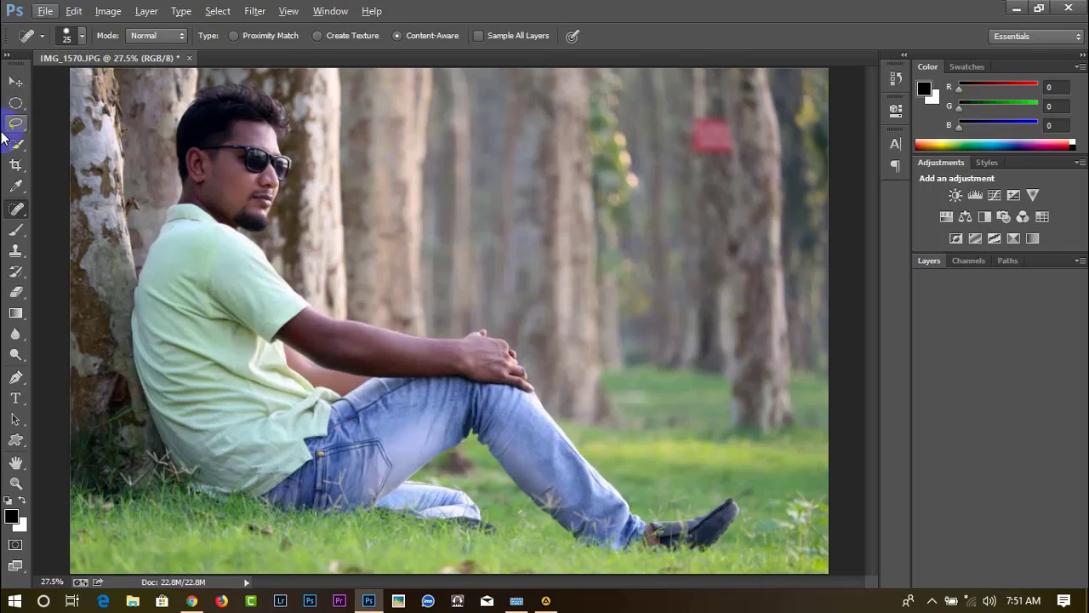
# Crop the portrait, raising the bottom edge and trimming the left and right sides
pyautogui.click(16, 164)
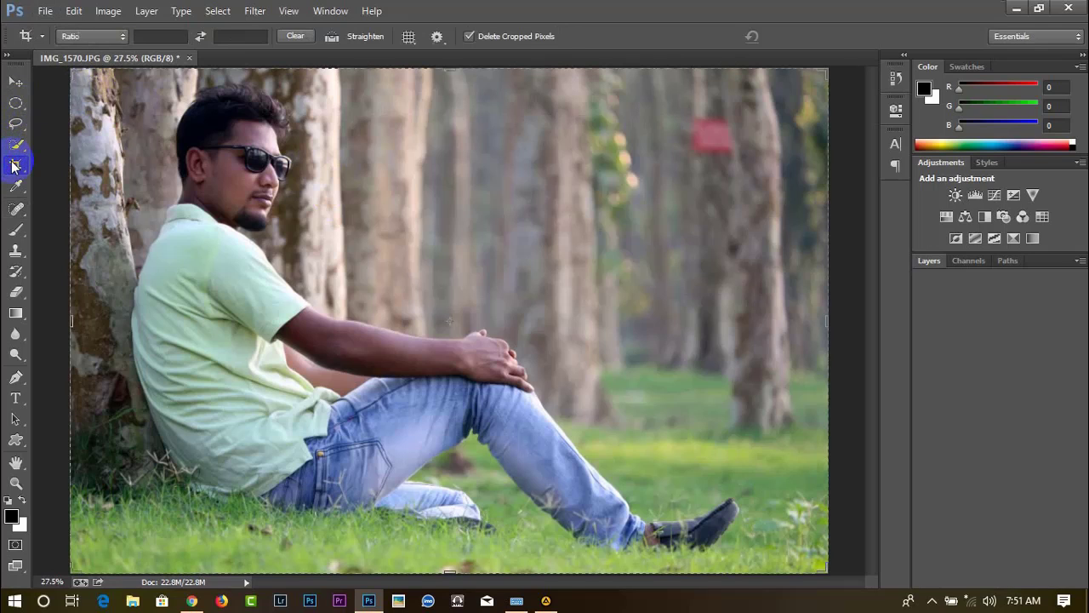
pyautogui.click(452, 566)
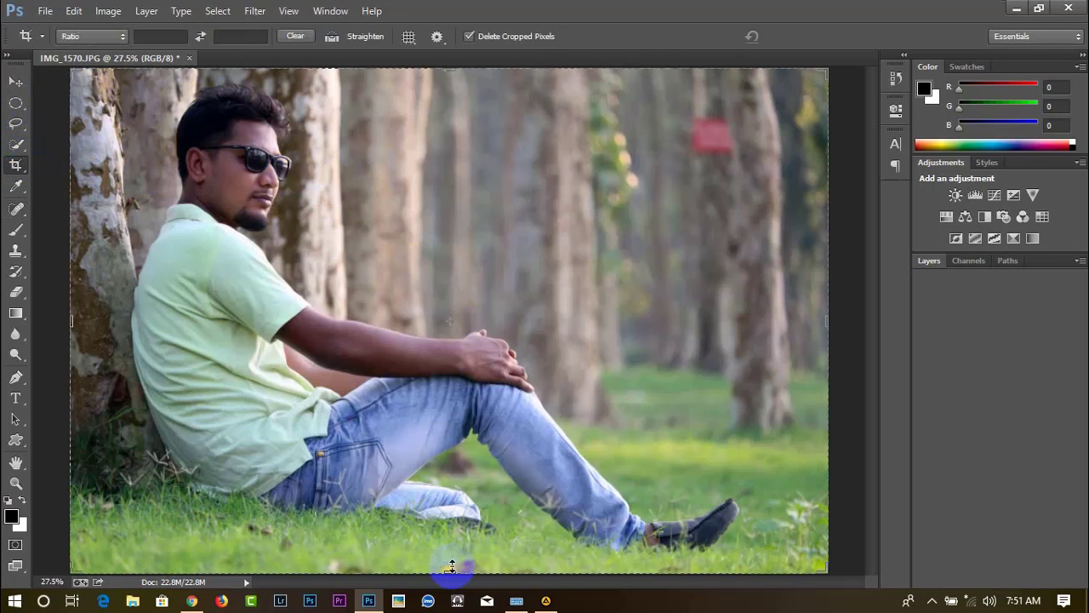
pyautogui.moveTo(451, 568)
pyautogui.mouseDown()
pyautogui.moveTo(450, 553)
pyautogui.moveTo(450, 563)
pyautogui.mouseUp()
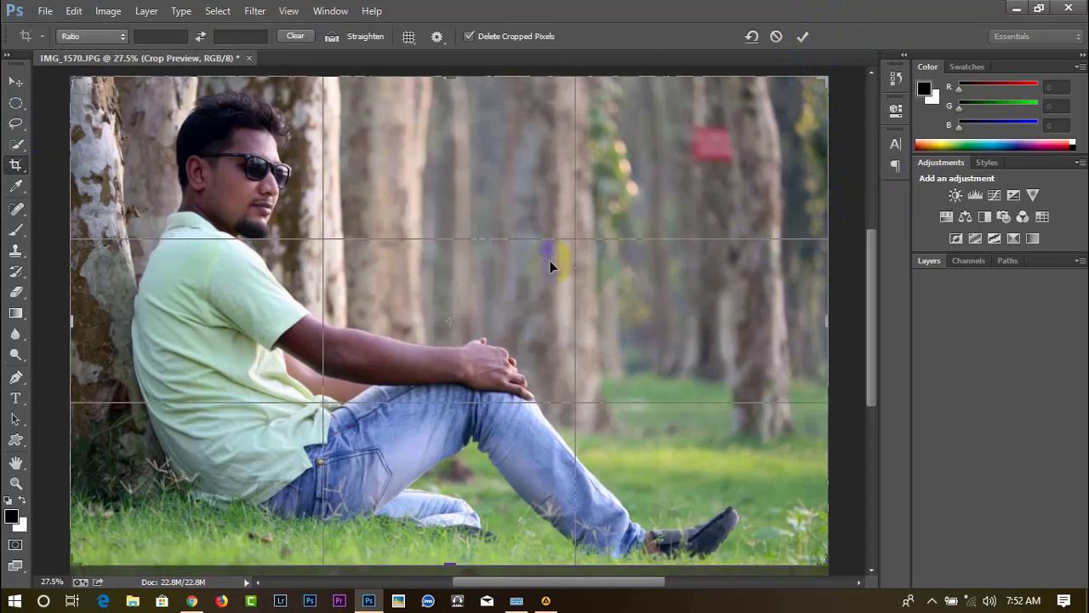
pyautogui.moveTo(75, 304)
pyautogui.mouseDown()
pyautogui.moveTo(62, 303)
pyautogui.moveTo(77, 303)
pyautogui.mouseUp()
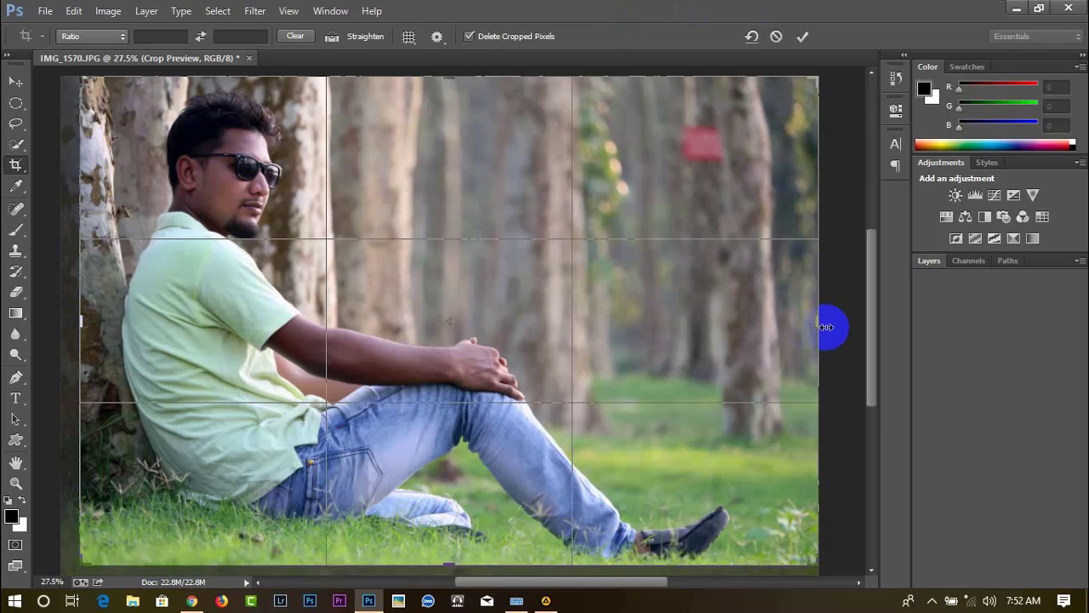
pyautogui.moveTo(826, 326); pyautogui.dragTo(822, 324)
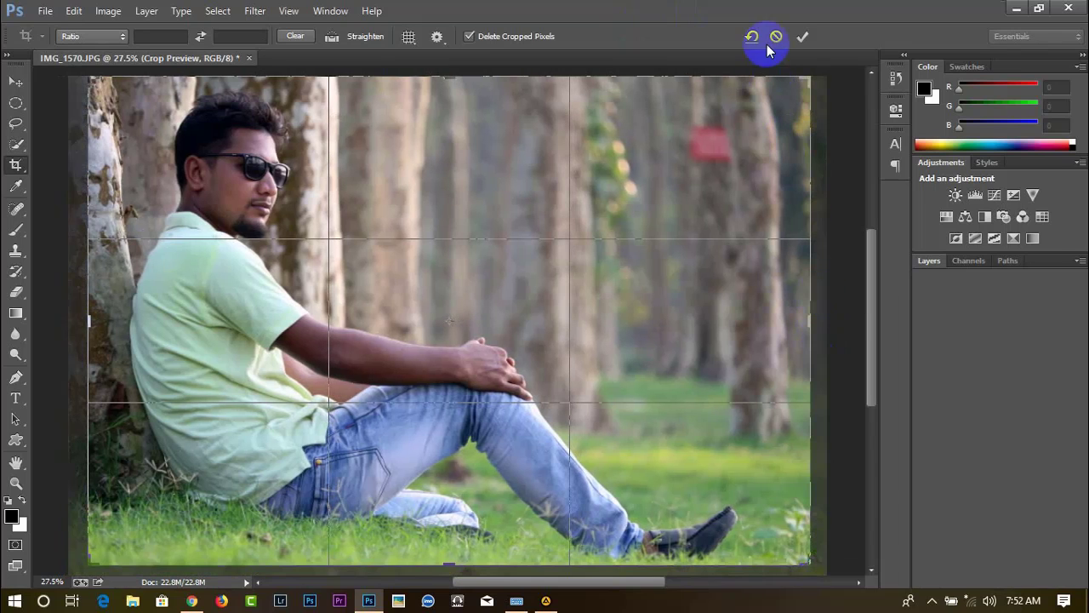
pyautogui.click(802, 38)
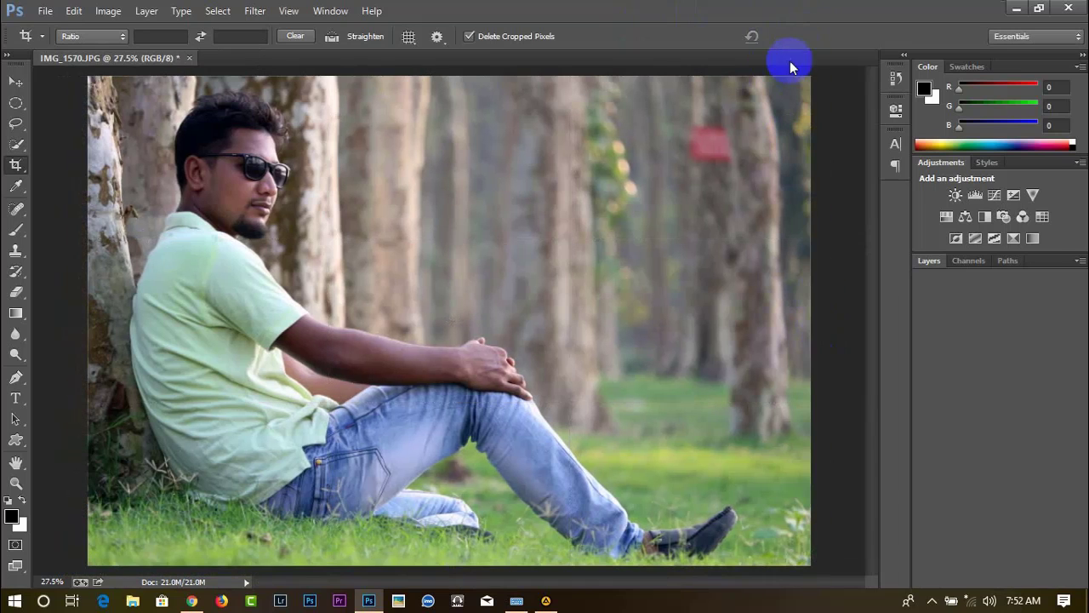
# Zoom out and back in to review the cropped framing
pyautogui.scroll(-1, 636, 179)
pyautogui.scroll(-2, 628, 175)
pyautogui.scroll(4, 620, 177)
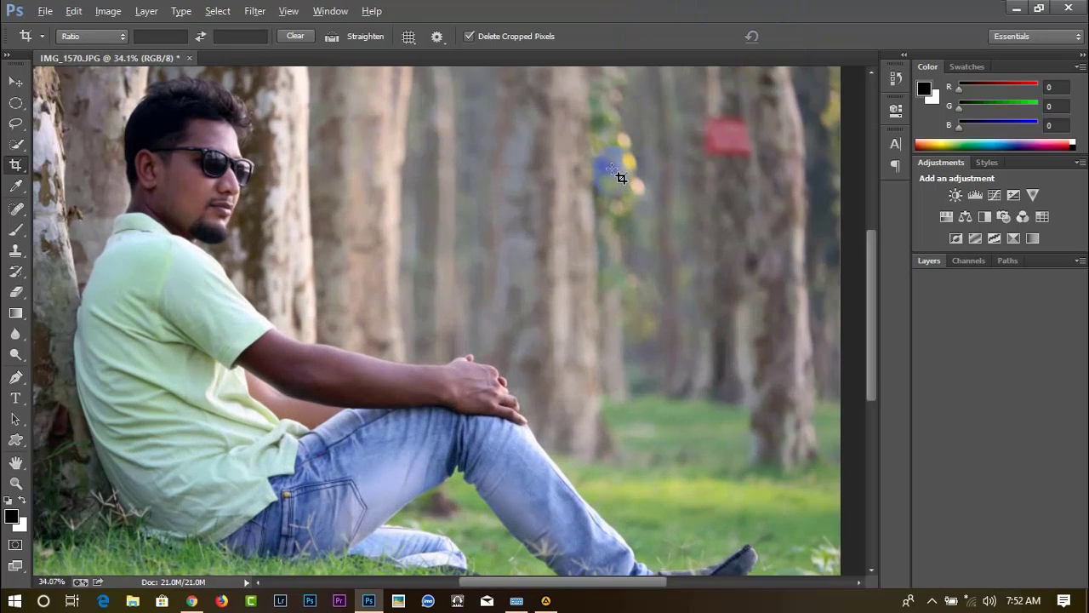
pyautogui.scroll(1, 595, 171)
pyautogui.scroll(2, 511, 152)
pyautogui.scroll(-2, 510, 151)
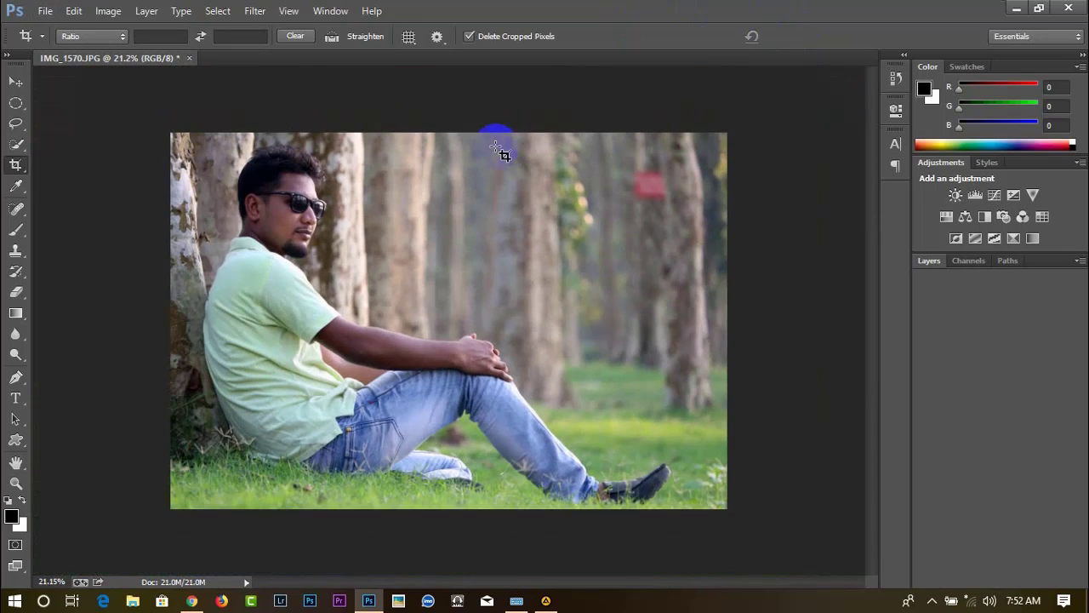
pyautogui.scroll(1, 476, 149)
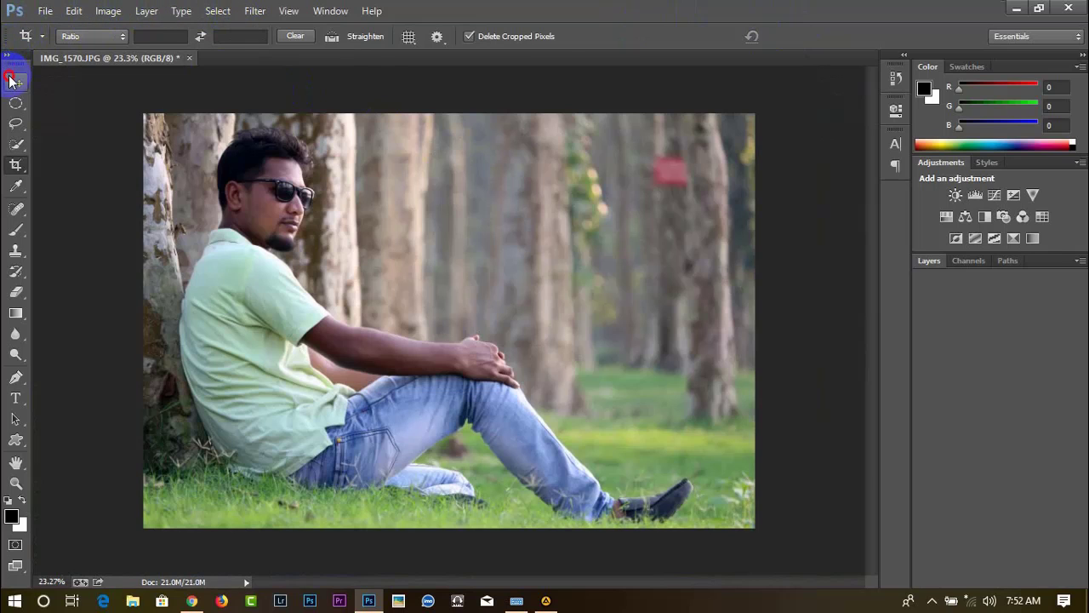
# Open the Camera Raw Filter on the portrait
pyautogui.click(12, 79)
pyautogui.click(254, 10)
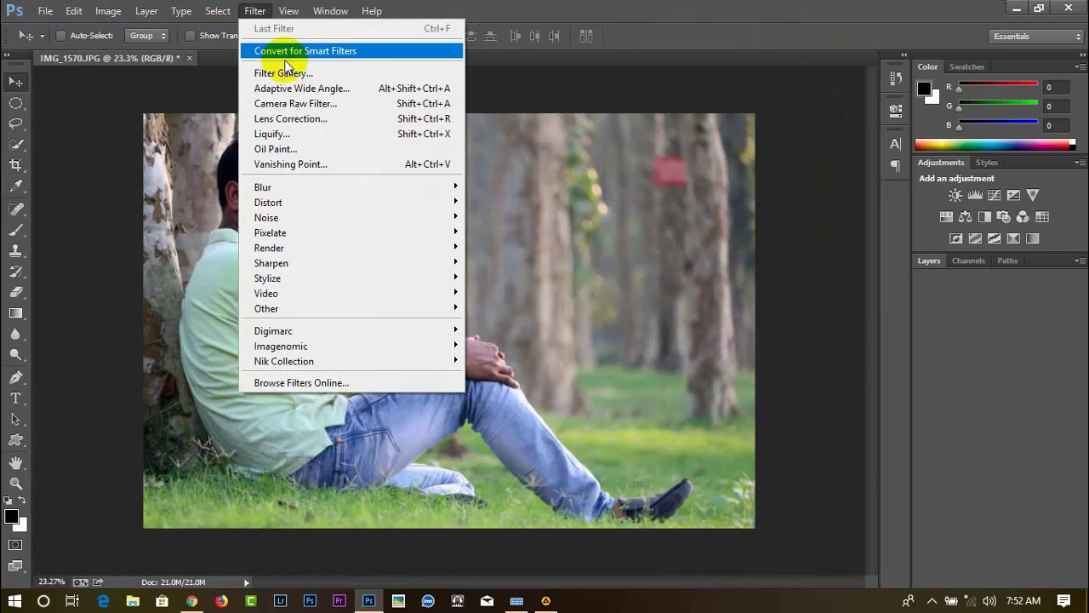
pyautogui.click(300, 104)
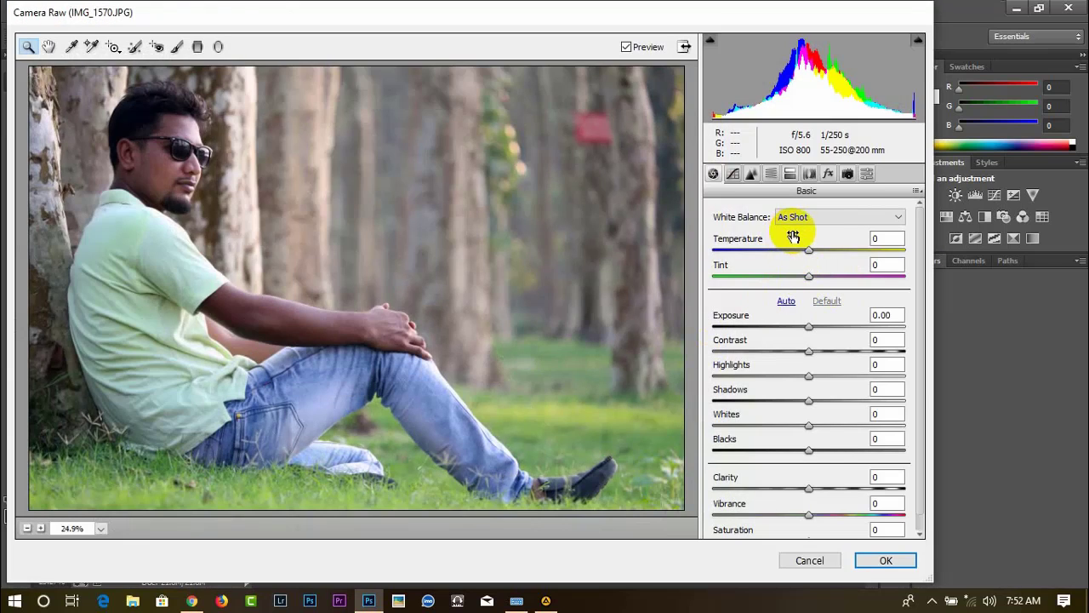
# Set Temperature -9, Tint -22 and Exposure +0.15 in the Basic panel
pyautogui.moveTo(808, 250)
pyautogui.mouseDown()
pyautogui.moveTo(792, 250)
pyautogui.moveTo(788, 279)
pyautogui.mouseUp()
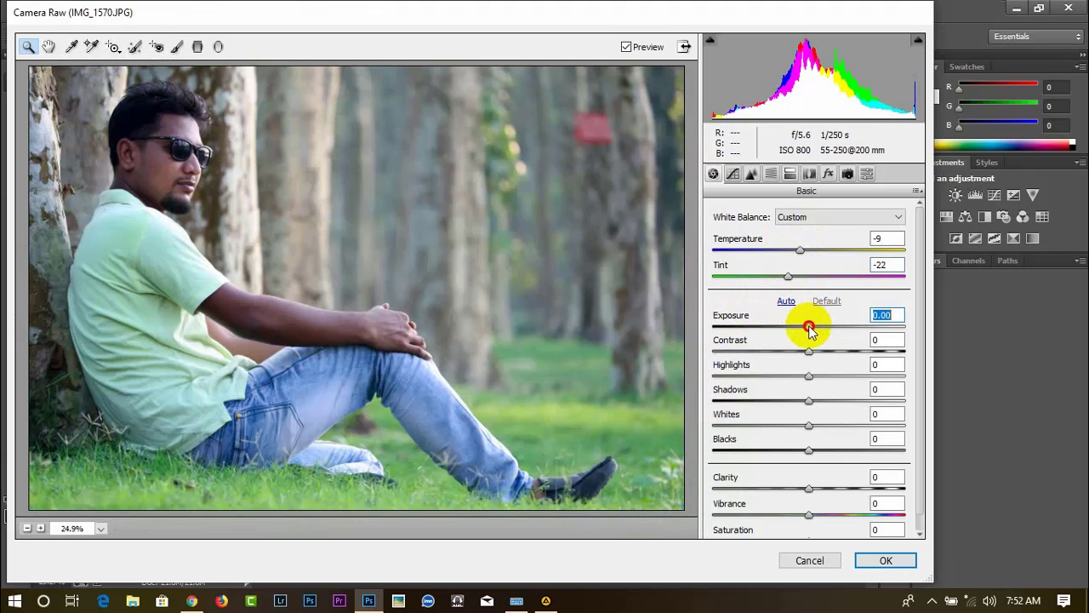
pyautogui.moveTo(808, 327); pyautogui.dragTo(815, 330)
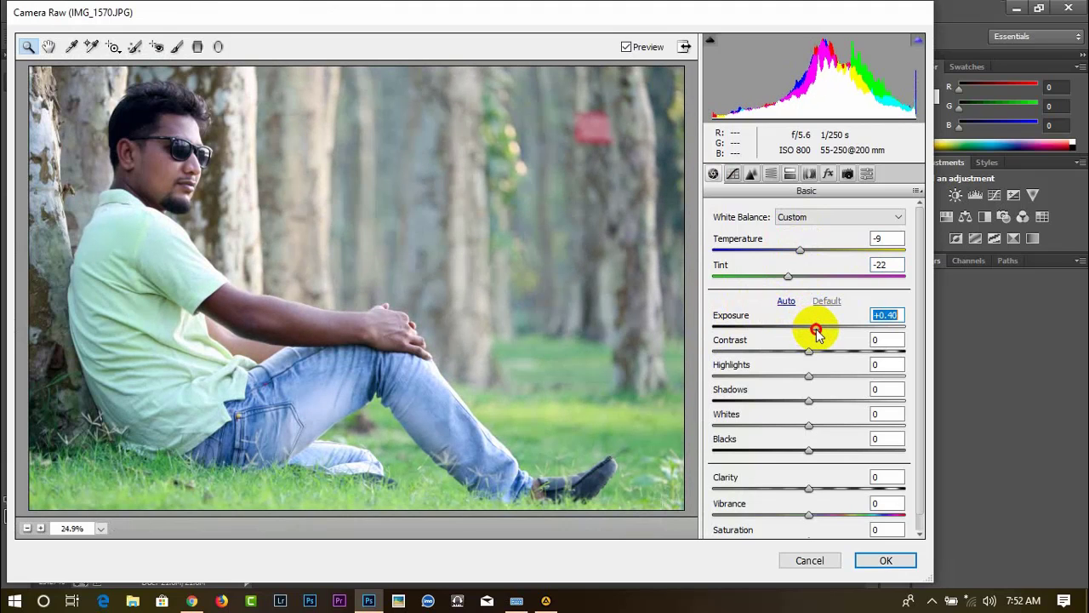
pyautogui.moveTo(815, 330); pyautogui.dragTo(813, 337)
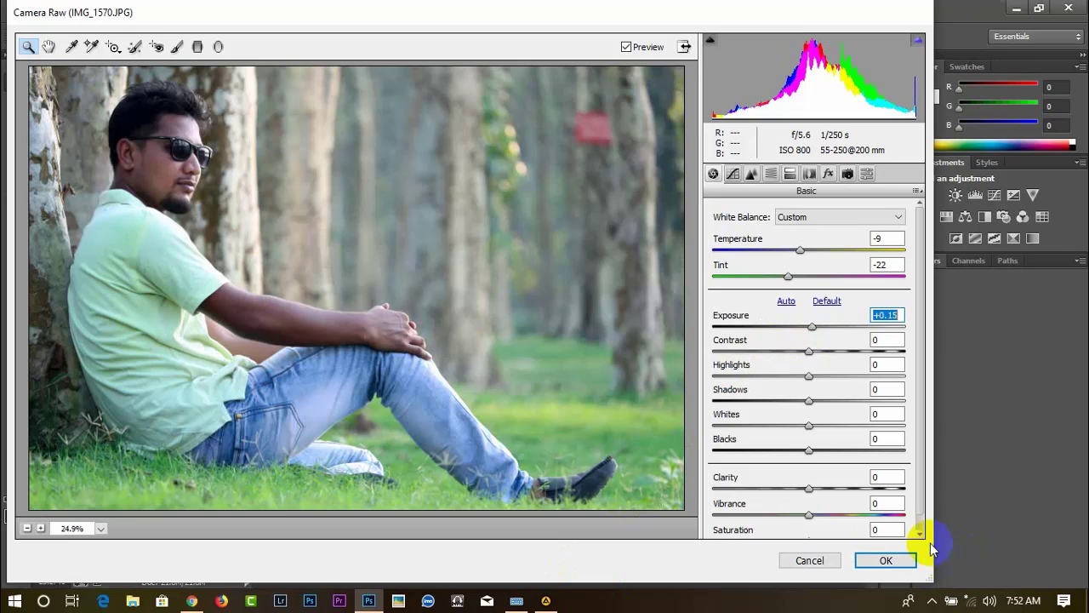
pyautogui.click(932, 601)
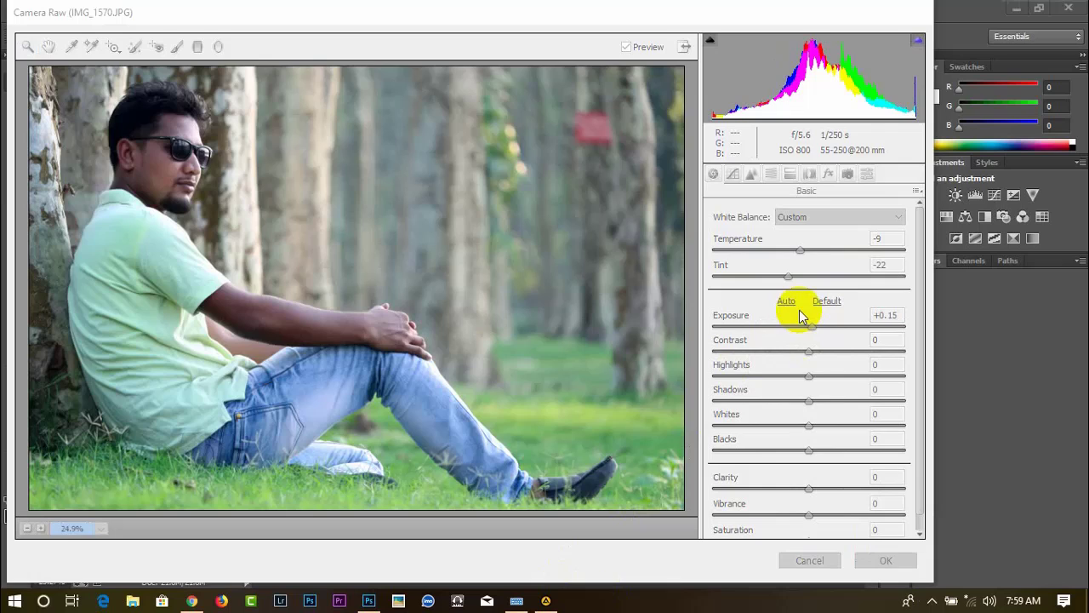
# Set Contrast -9, Highlights -42, Shadows +12, Clarity +15, Vibrance +37 and Saturation +18
pyautogui.click(803, 312)
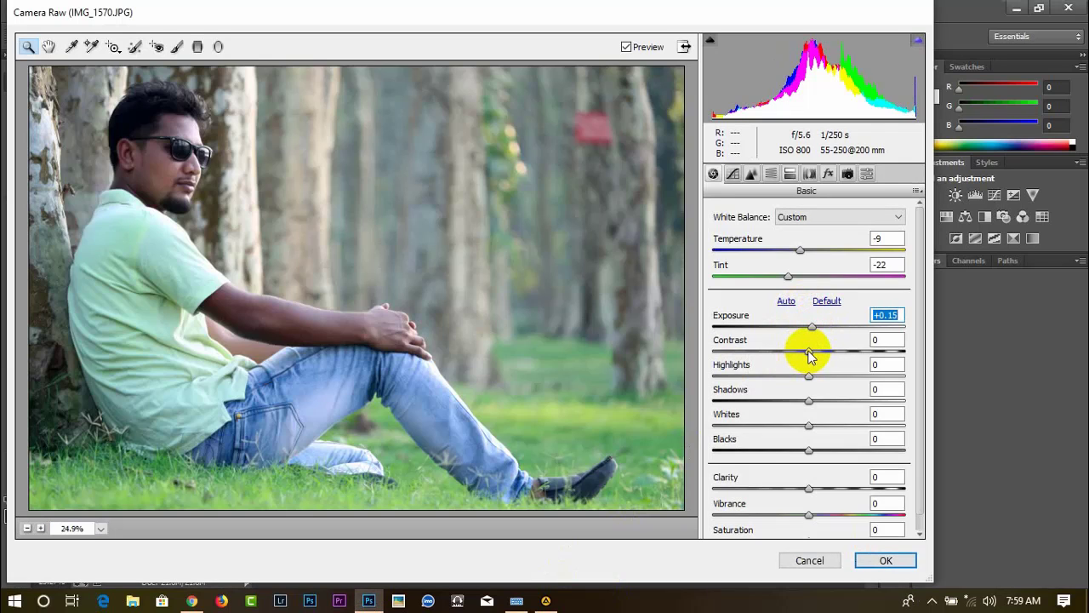
pyautogui.moveTo(810, 356); pyautogui.dragTo(801, 352)
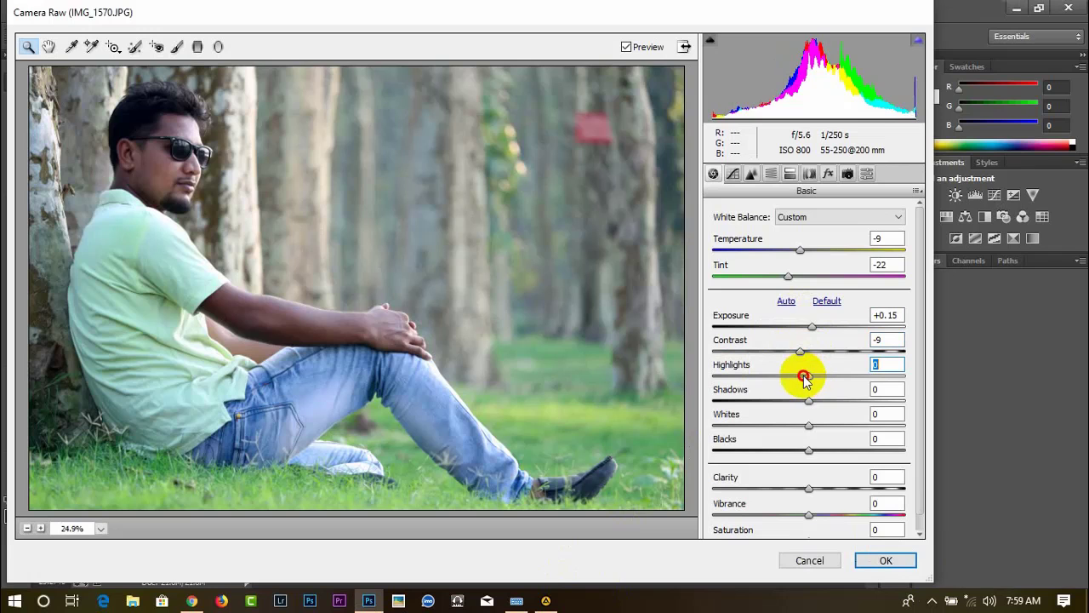
pyautogui.moveTo(804, 377)
pyautogui.mouseDown()
pyautogui.moveTo(773, 369)
pyautogui.moveTo(716, 384)
pyautogui.moveTo(785, 396)
pyautogui.moveTo(766, 400)
pyautogui.moveTo(779, 407)
pyautogui.moveTo(820, 400)
pyautogui.mouseUp()
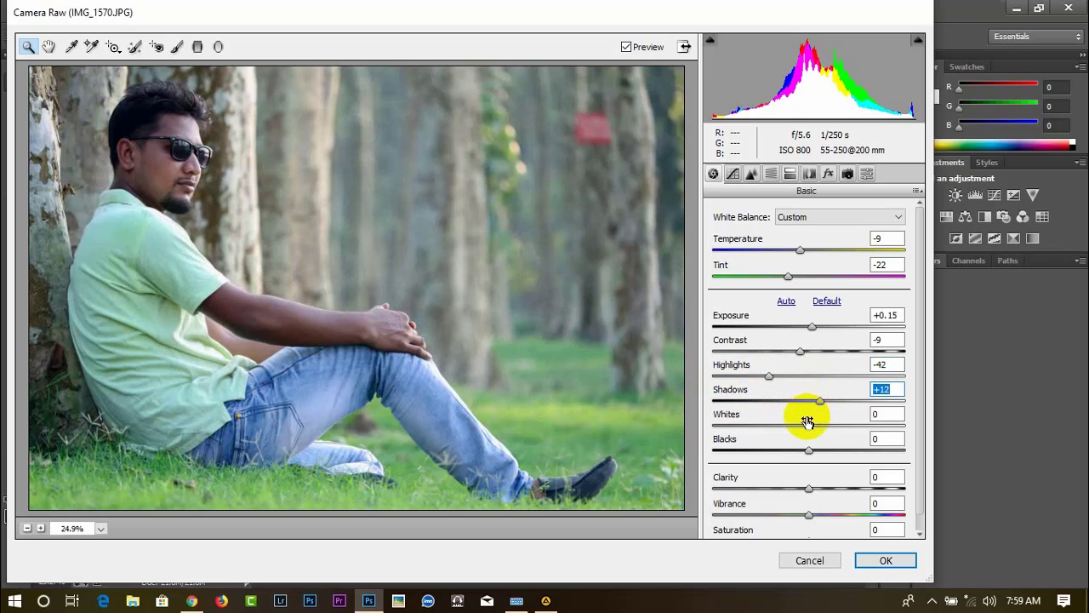
pyautogui.moveTo(813, 485); pyautogui.dragTo(822, 491)
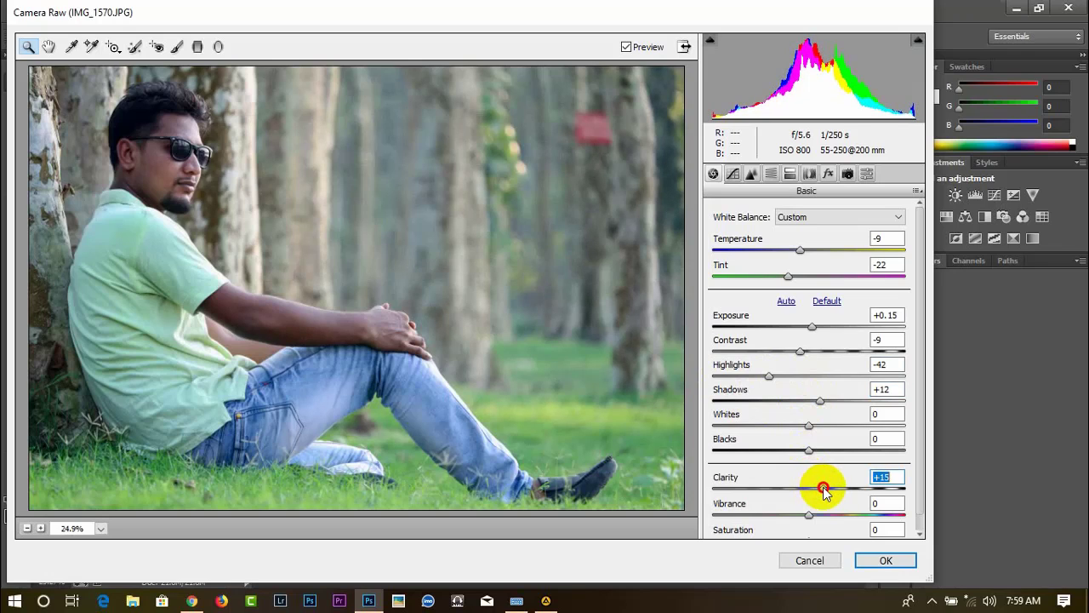
pyautogui.moveTo(809, 515); pyautogui.dragTo(840, 516)
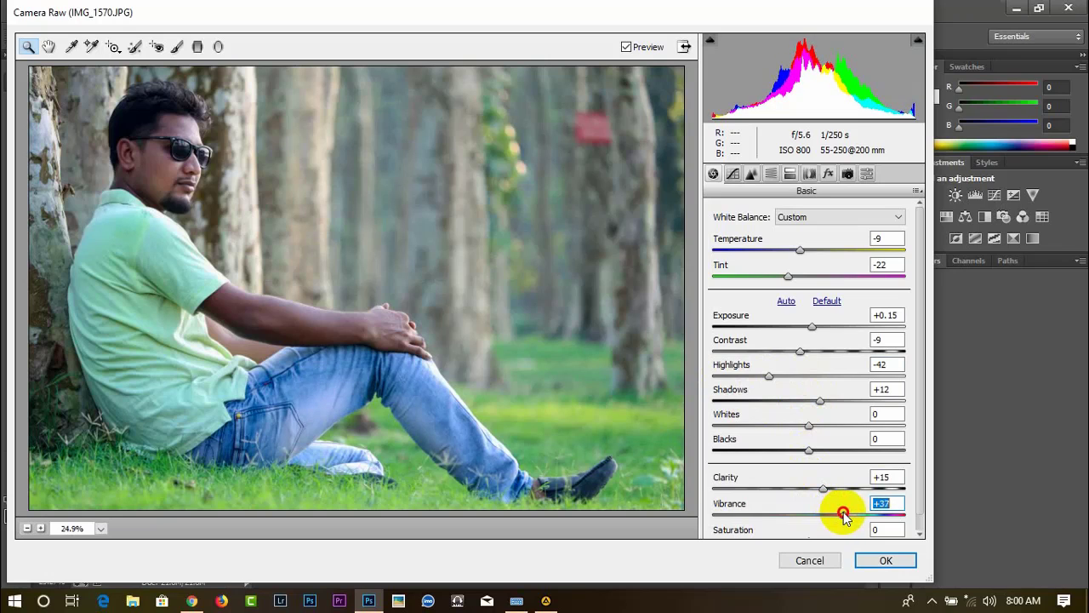
pyautogui.scroll(-1, 822, 479)
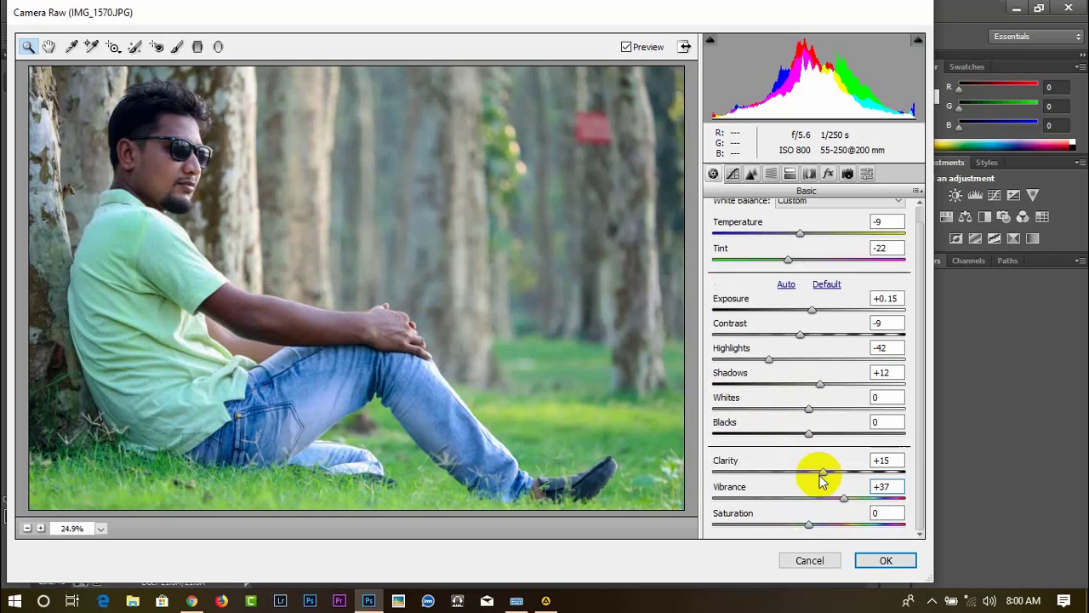
pyautogui.moveTo(812, 522); pyautogui.dragTo(828, 522)
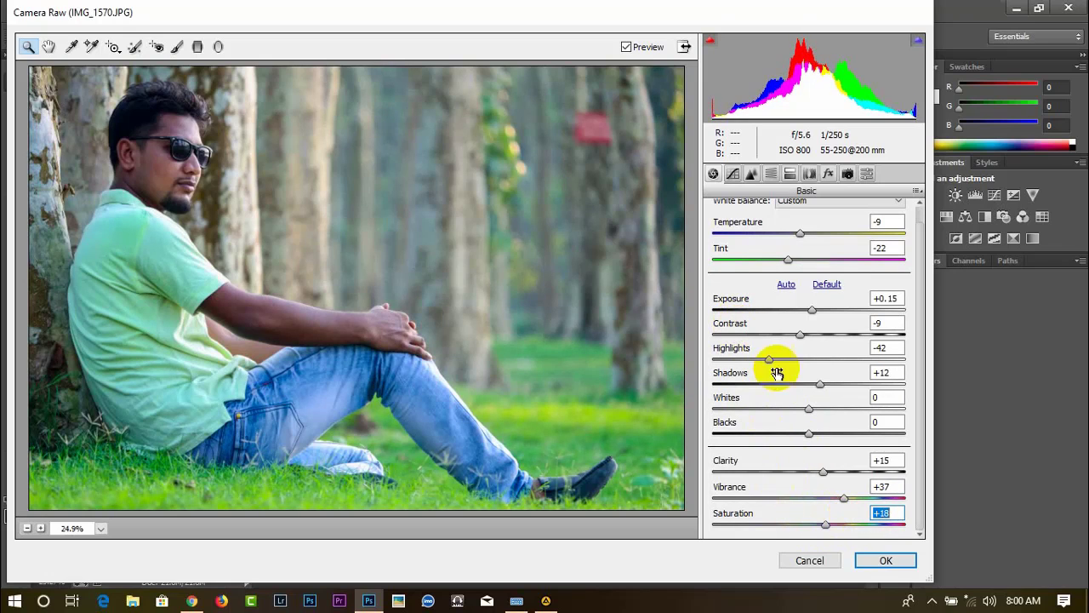
# Set HSL Luminance Oranges to +45 and Saturation Oranges to -26
pyautogui.click(771, 173)
pyautogui.moveTo(815, 312); pyautogui.dragTo(849, 325)
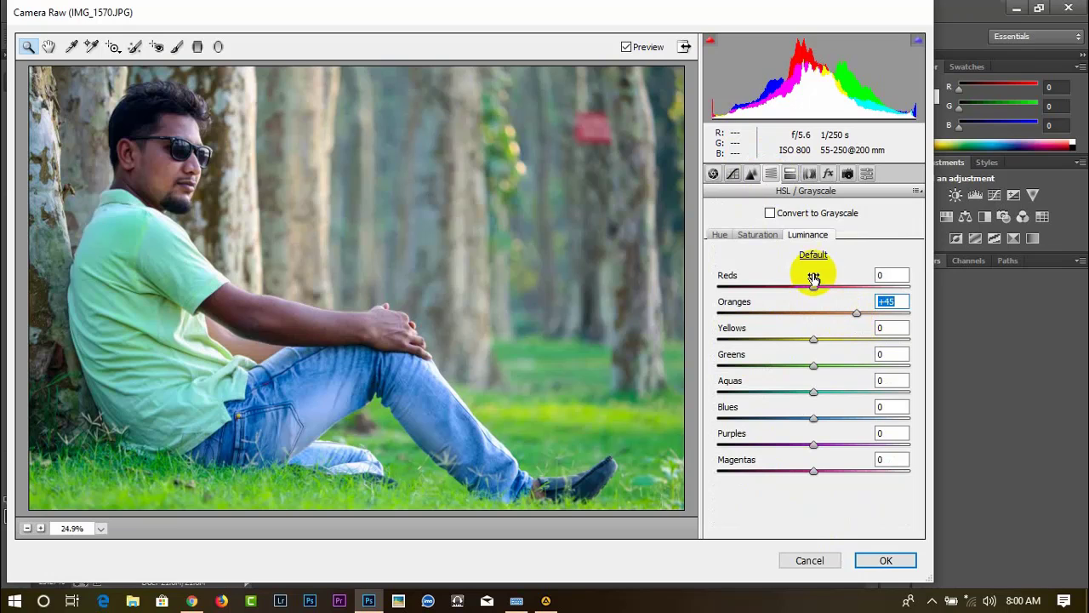
pyautogui.click(757, 235)
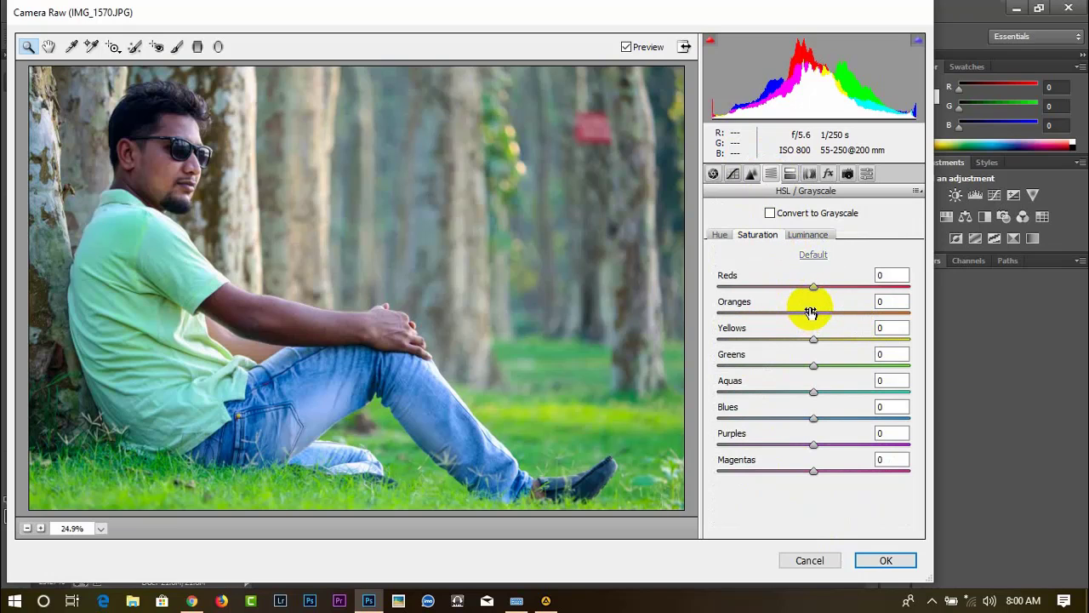
pyautogui.moveTo(809, 311); pyautogui.dragTo(793, 310)
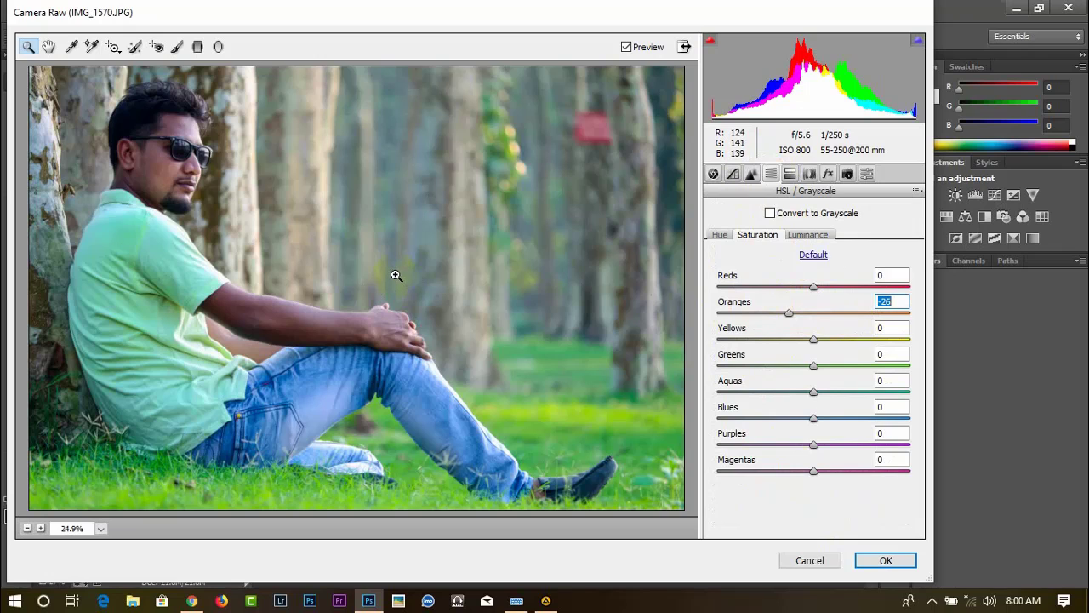
# Zoom in on the mouth and chin to check skin, then zoom back out
pyautogui.click(186, 175)
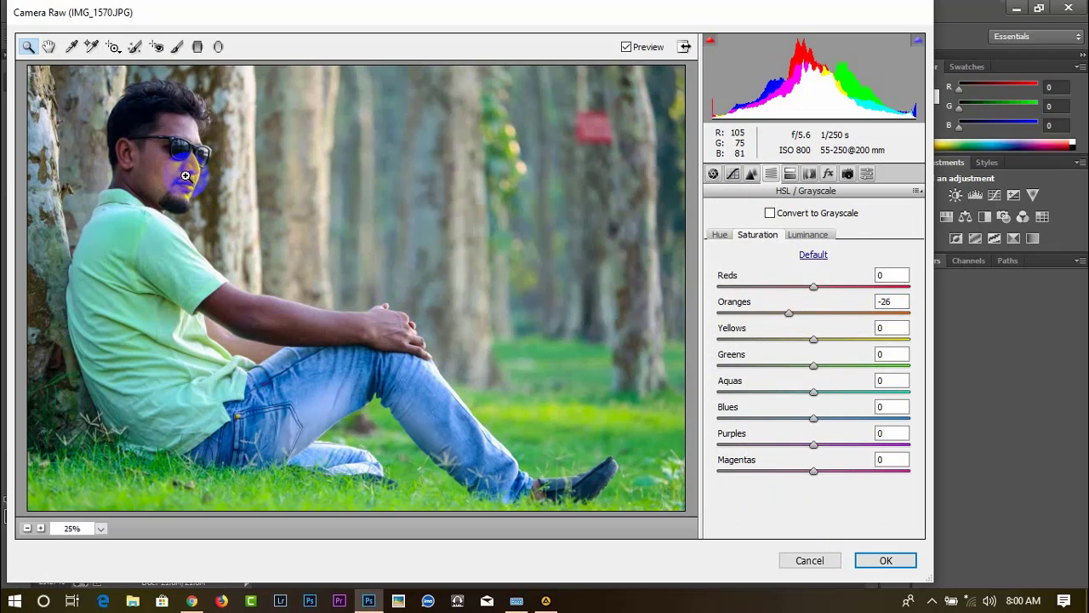
pyautogui.click(159, 179)
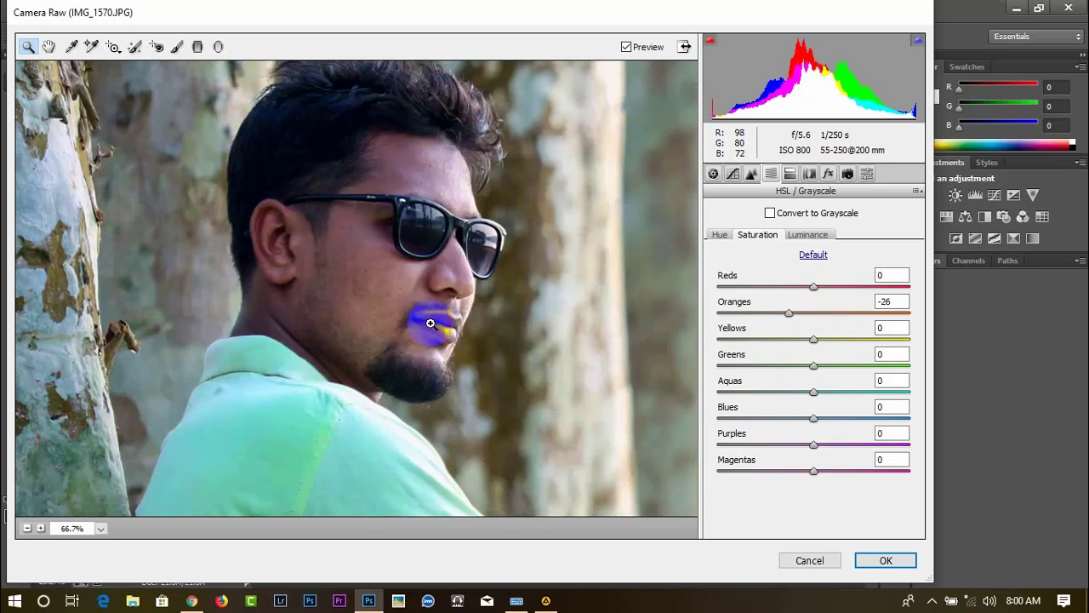
pyautogui.click(433, 320)
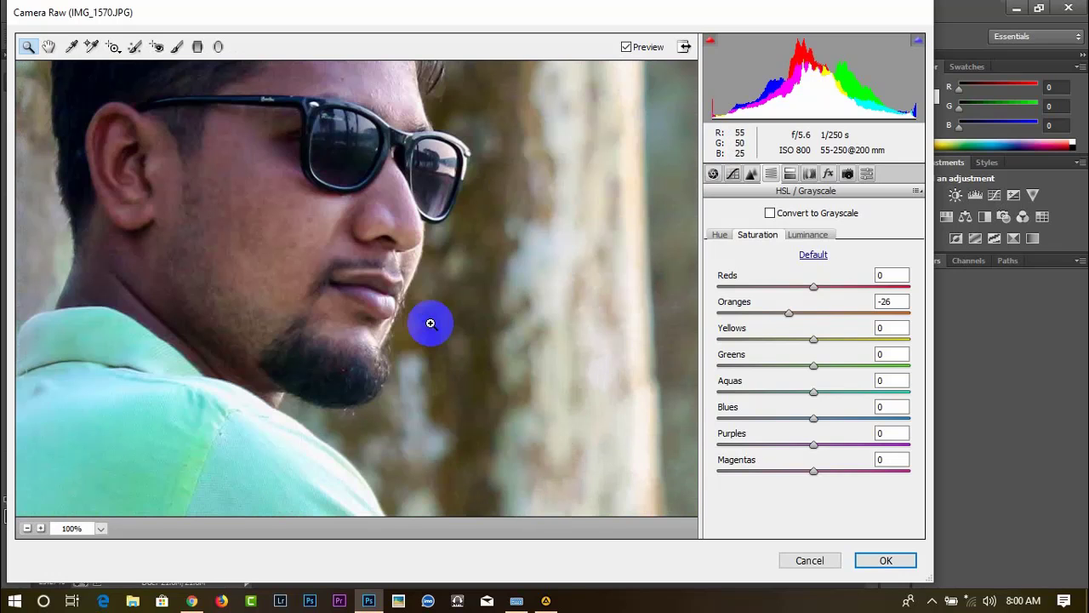
pyautogui.keyDown('alt'); pyautogui.click(385, 265); pyautogui.keyUp('alt')
pyautogui.keyDown('alt'); pyautogui.click(372, 243); pyautogui.keyUp('alt')
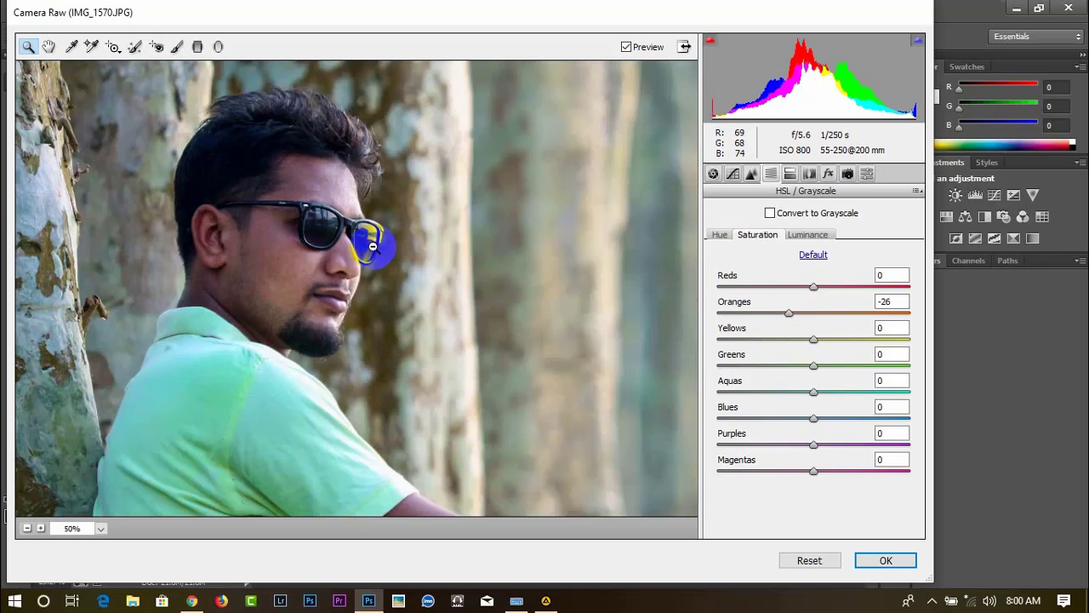
pyautogui.keyDown('alt'); pyautogui.click(377, 238); pyautogui.keyUp('alt')
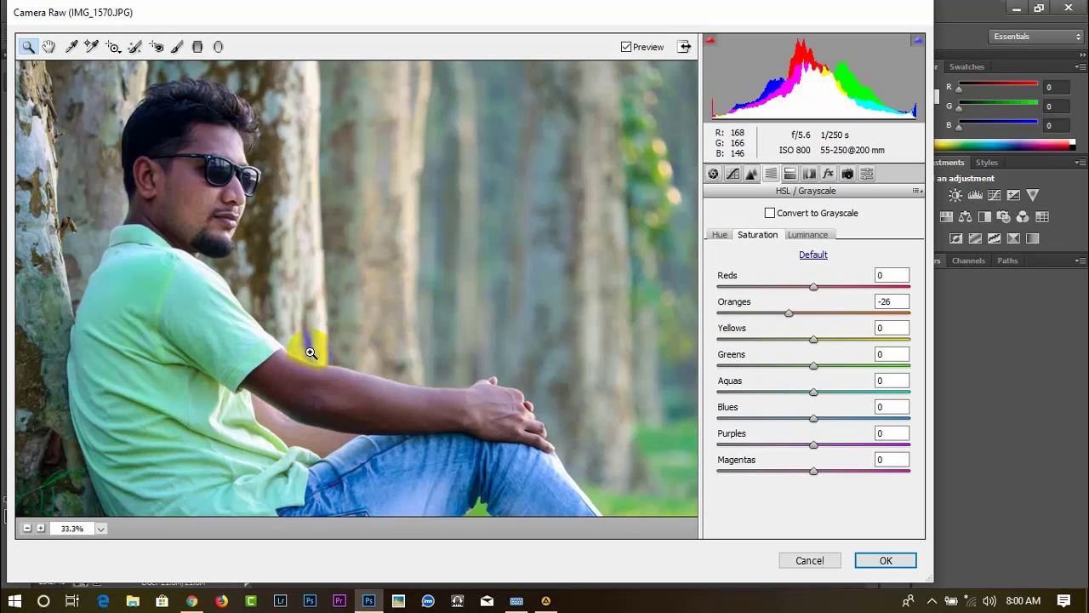
pyautogui.scroll(-1, 310, 353)
pyautogui.scroll(-2, 304, 360)
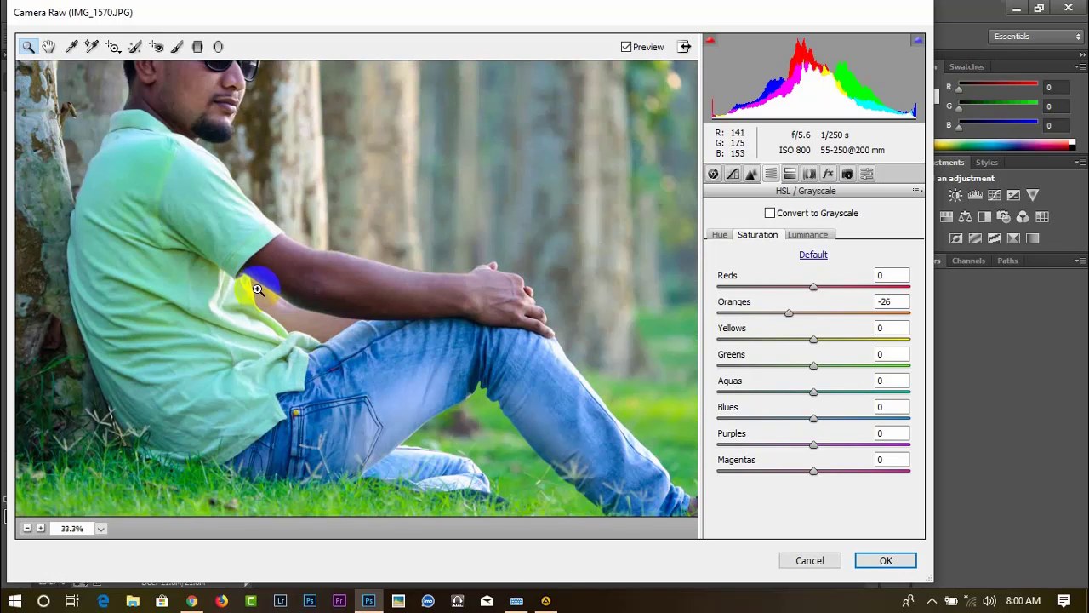
# Brush over the arm with Temperature +50, Tint -10, Exposure +0.80, Highlights +21, then apply
pyautogui.click(177, 46)
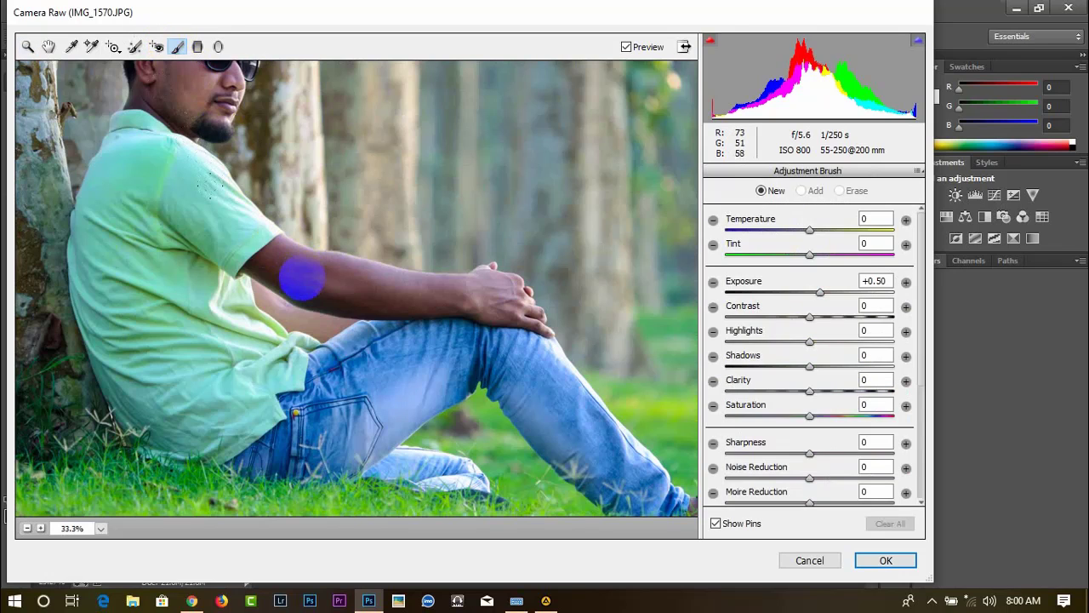
pyautogui.moveTo(295, 282)
pyautogui.mouseDown()
pyautogui.moveTo(378, 302)
pyautogui.moveTo(480, 298)
pyautogui.moveTo(379, 308)
pyautogui.moveTo(309, 297)
pyautogui.moveTo(271, 274)
pyautogui.moveTo(280, 267)
pyautogui.moveTo(315, 294)
pyautogui.mouseUp()
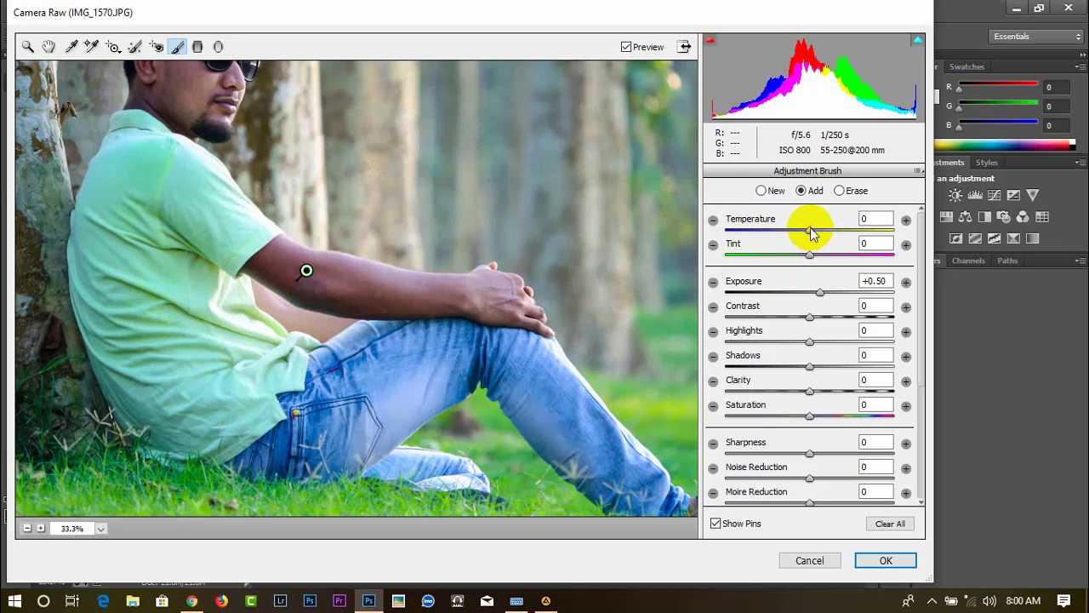
pyautogui.moveTo(809, 229); pyautogui.dragTo(854, 232)
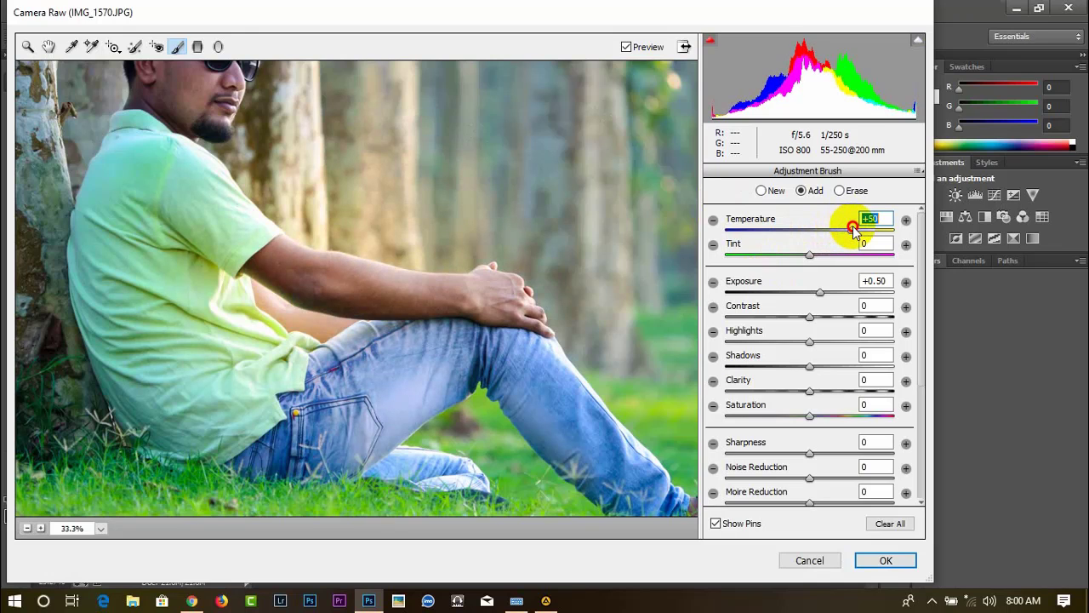
pyautogui.moveTo(810, 257)
pyautogui.mouseDown()
pyautogui.moveTo(765, 256)
pyautogui.moveTo(799, 257)
pyautogui.mouseUp()
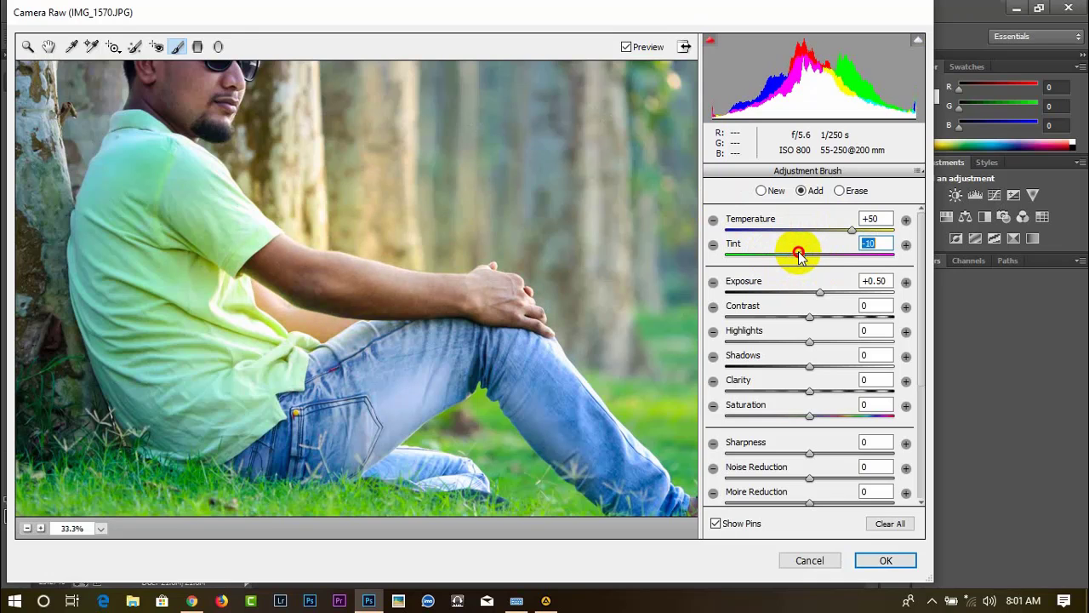
pyautogui.scroll(3, 341, 174)
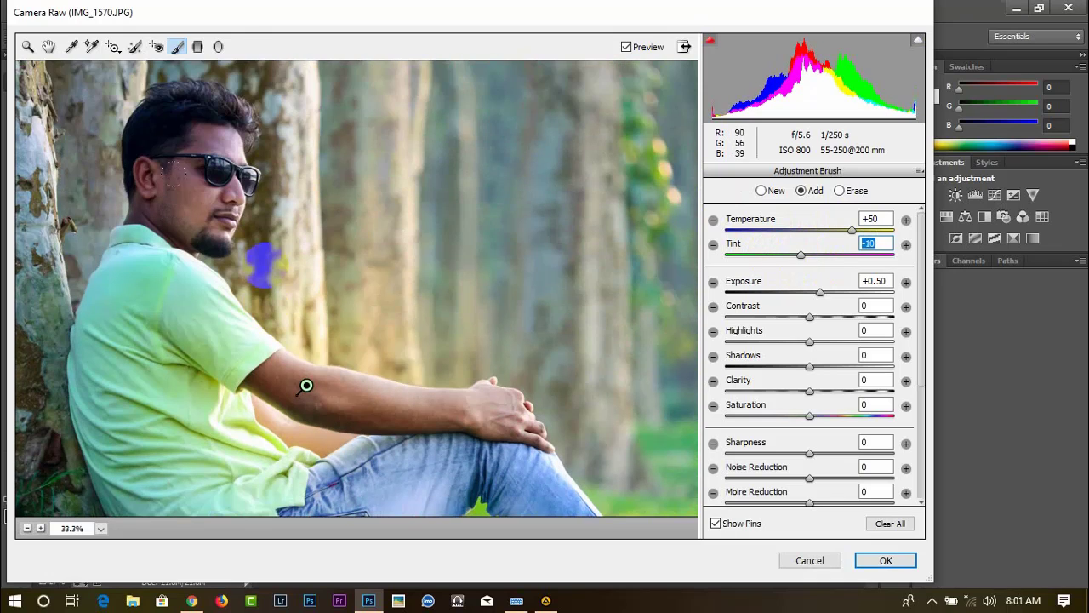
pyautogui.scroll(-1, 341, 175)
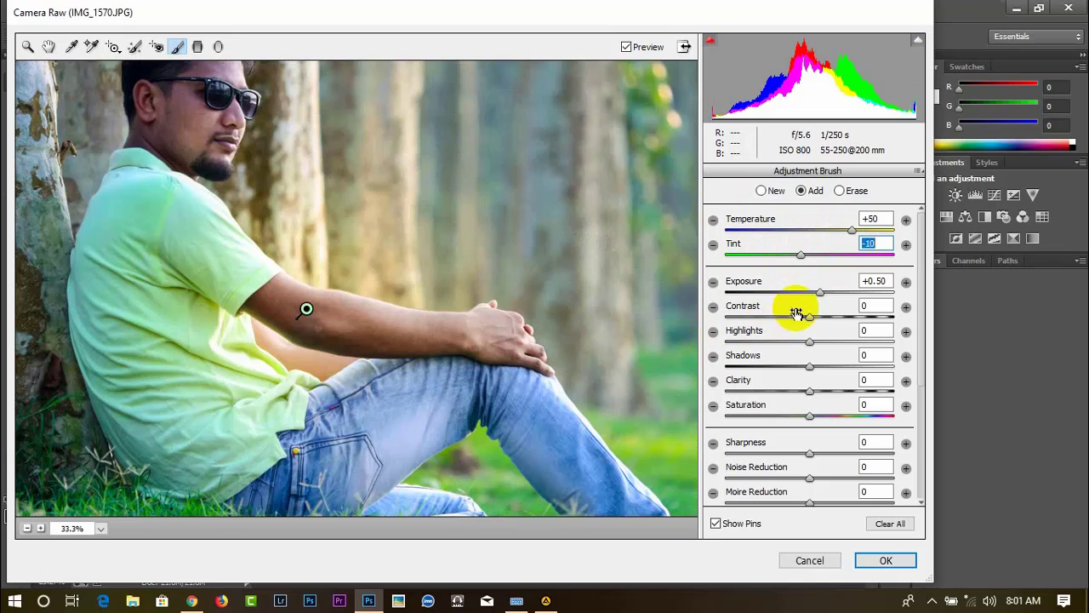
pyautogui.moveTo(819, 291); pyautogui.dragTo(823, 292)
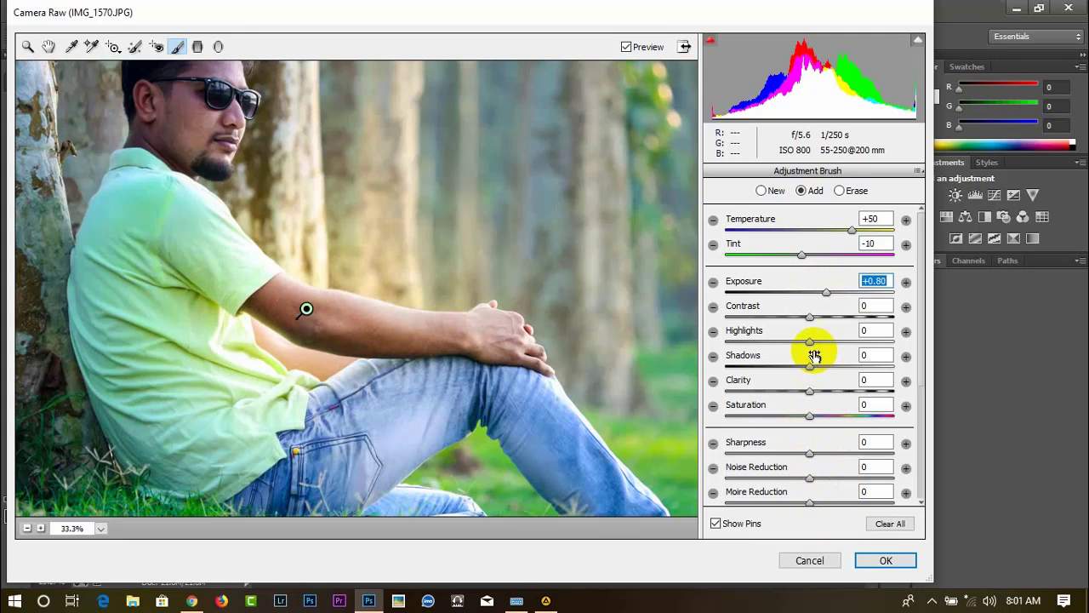
pyautogui.moveTo(810, 341); pyautogui.dragTo(829, 341)
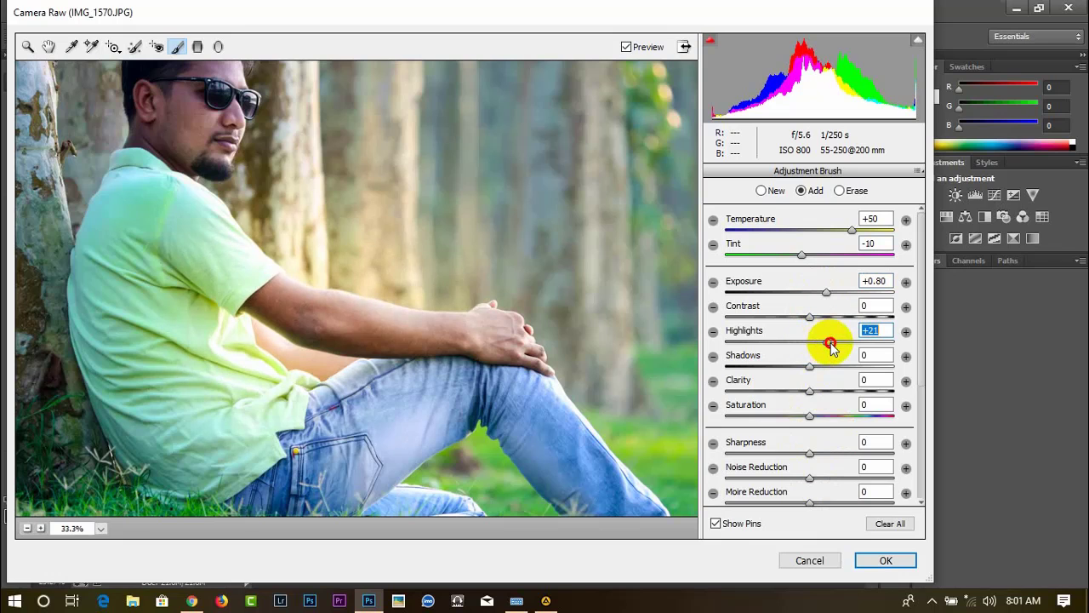
pyautogui.click(886, 560)
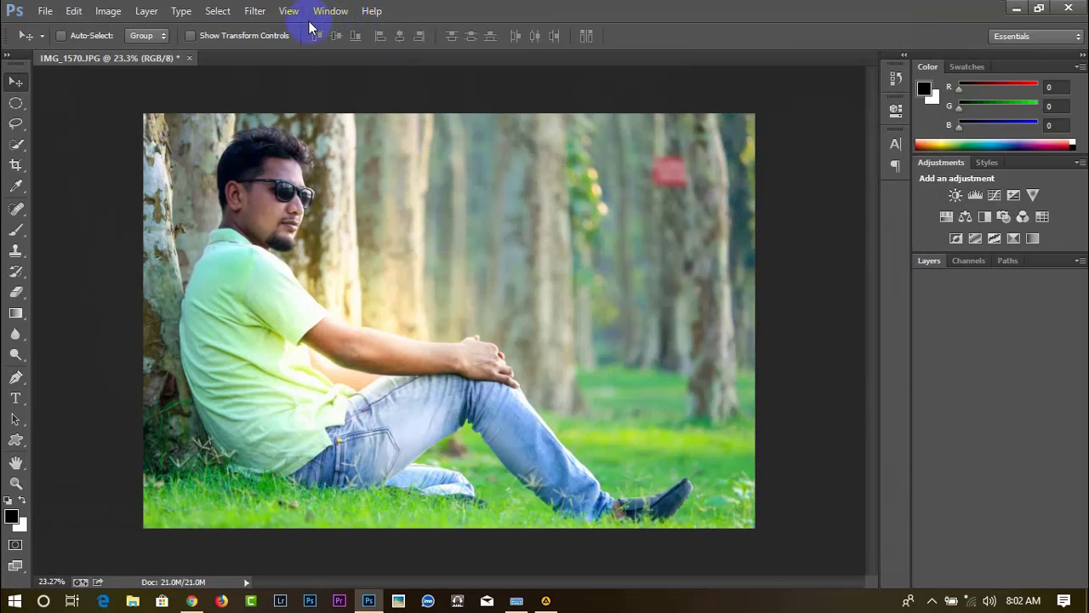
# Reopen Camera Raw and set noise Luminance 23, Luminance Contrast 28, Color 19, Masking 28
pyautogui.click(255, 11)
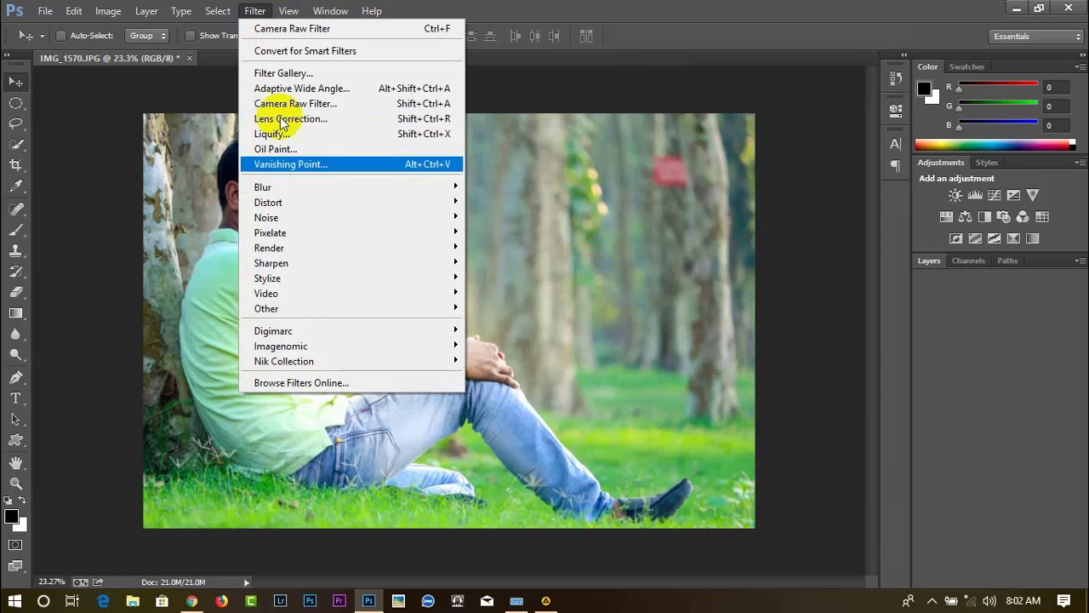
pyautogui.click(283, 104)
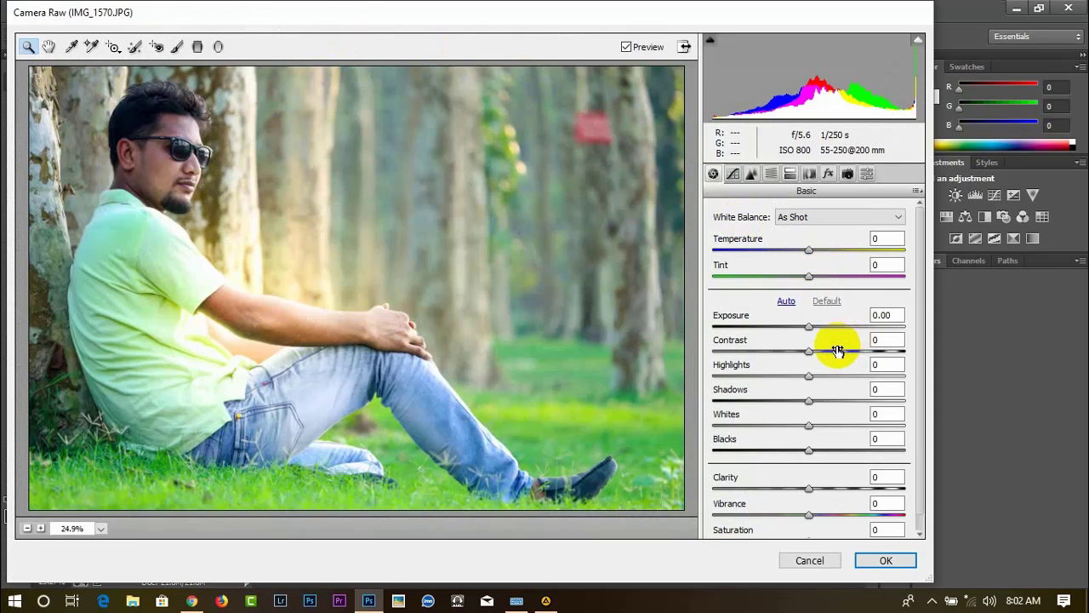
pyautogui.click(751, 174)
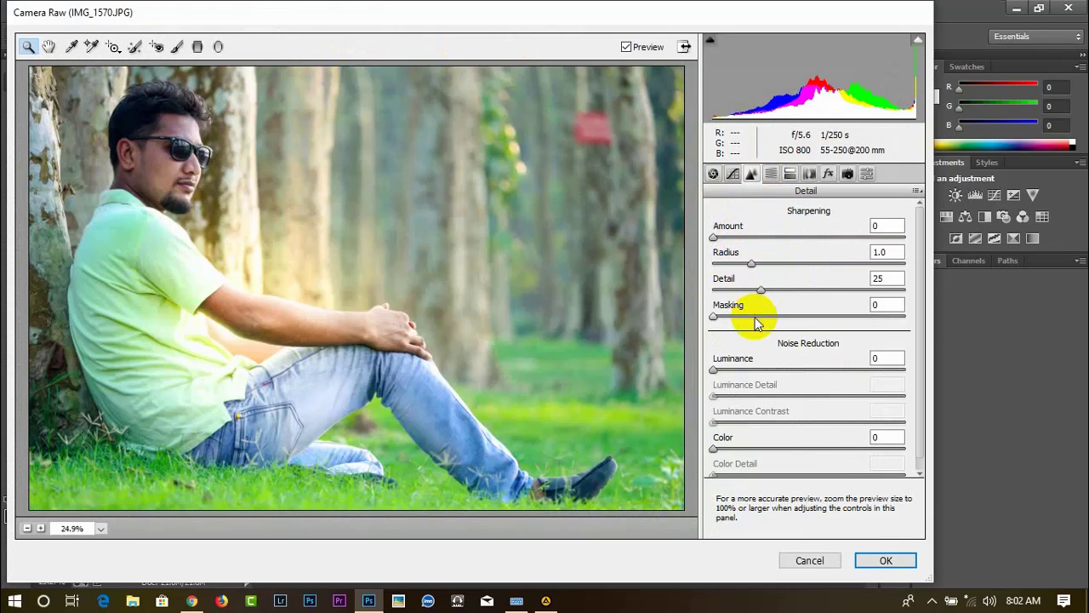
pyautogui.click(747, 369)
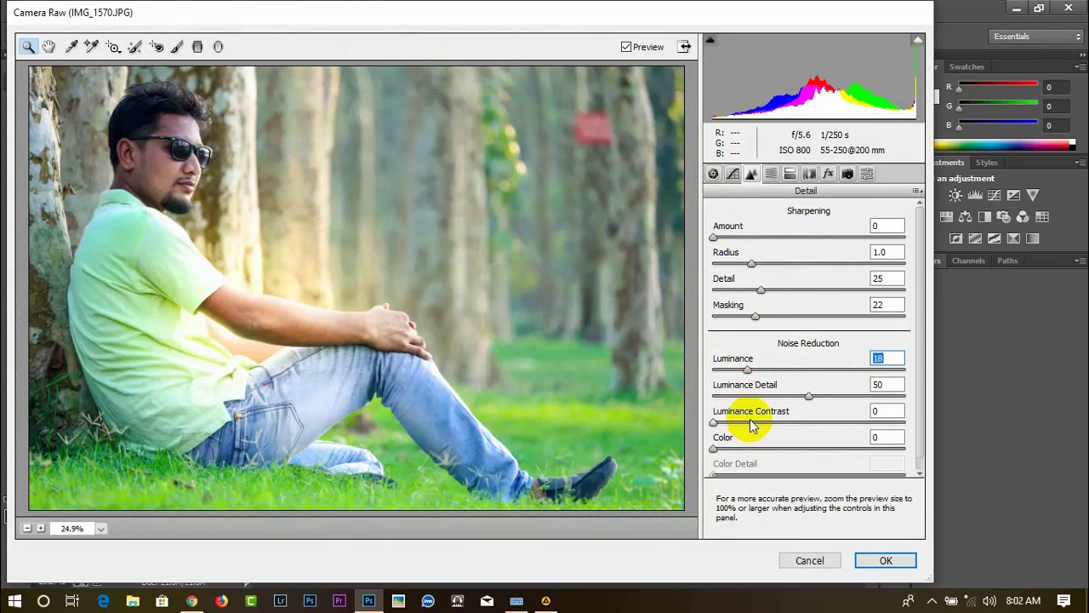
pyautogui.click(751, 423)
pyautogui.click(749, 448)
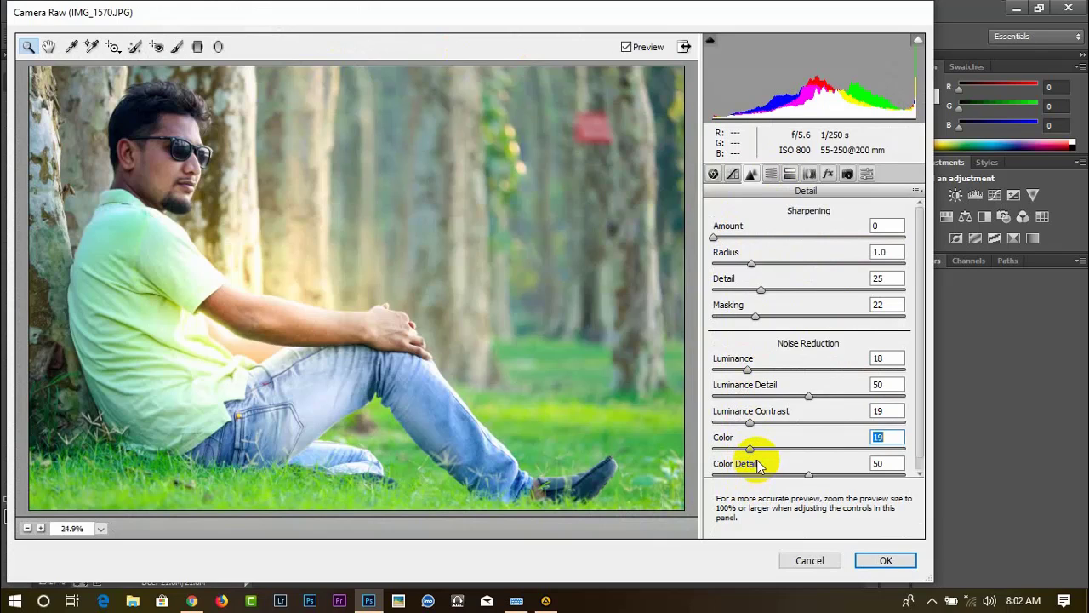
pyautogui.scroll(-1, 760, 465)
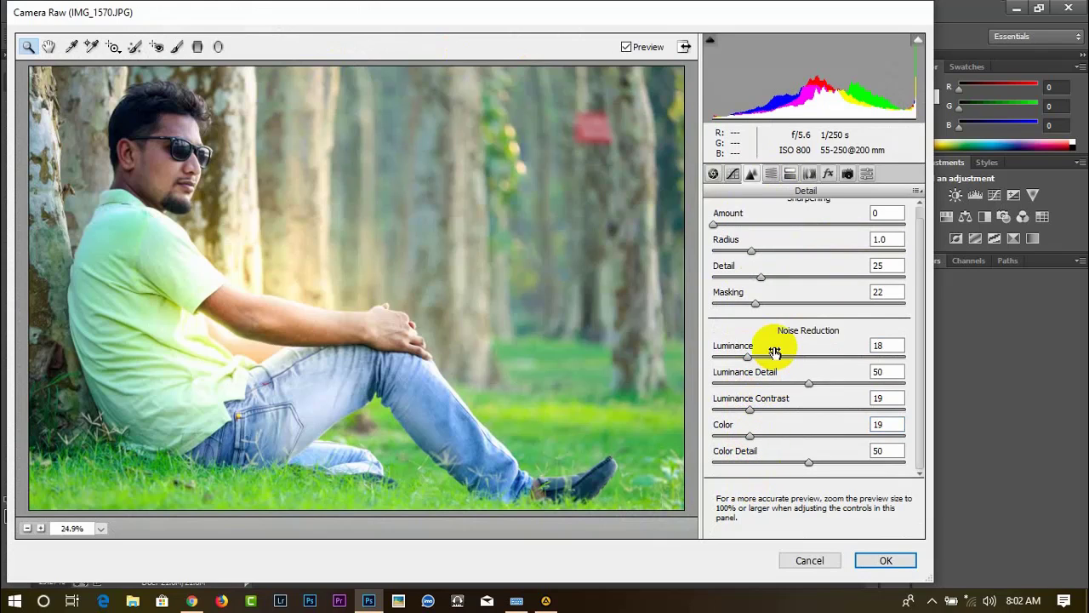
pyautogui.scroll(1, 771, 406)
pyautogui.click(766, 423)
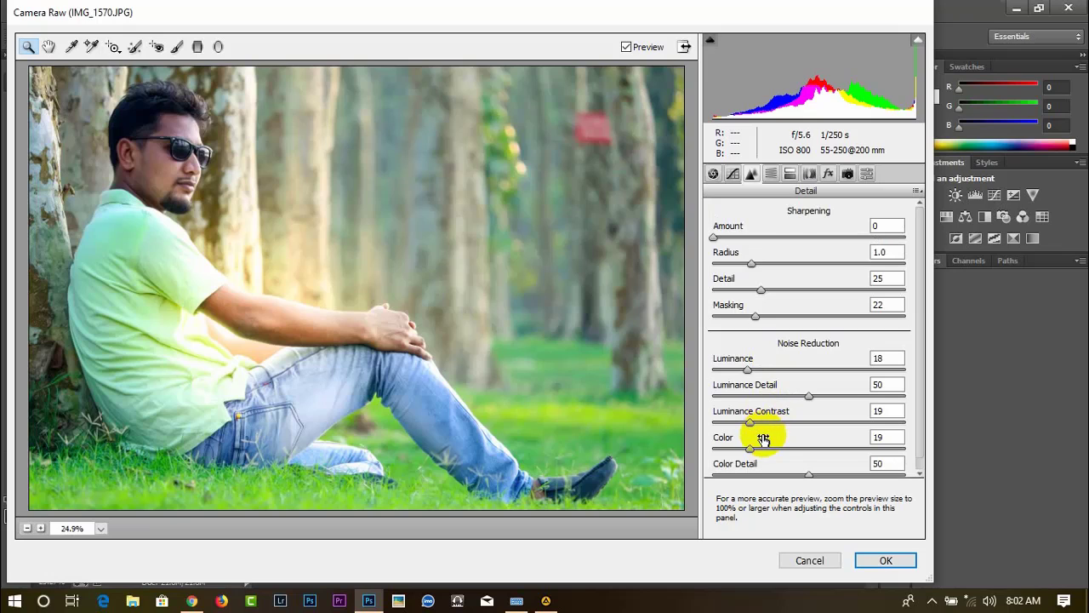
pyautogui.click(757, 371)
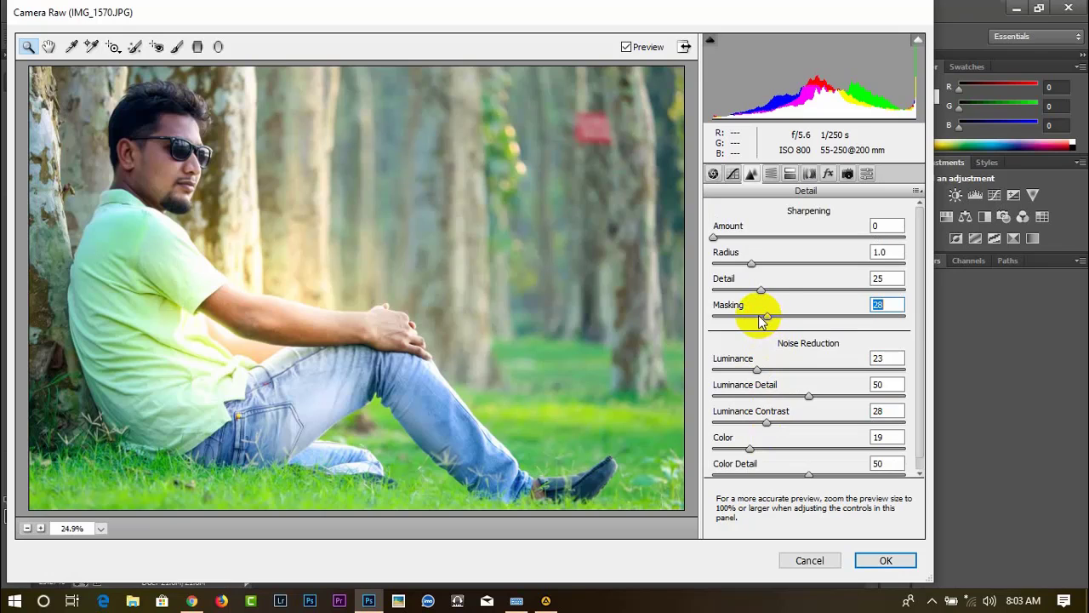
pyautogui.click(771, 175)
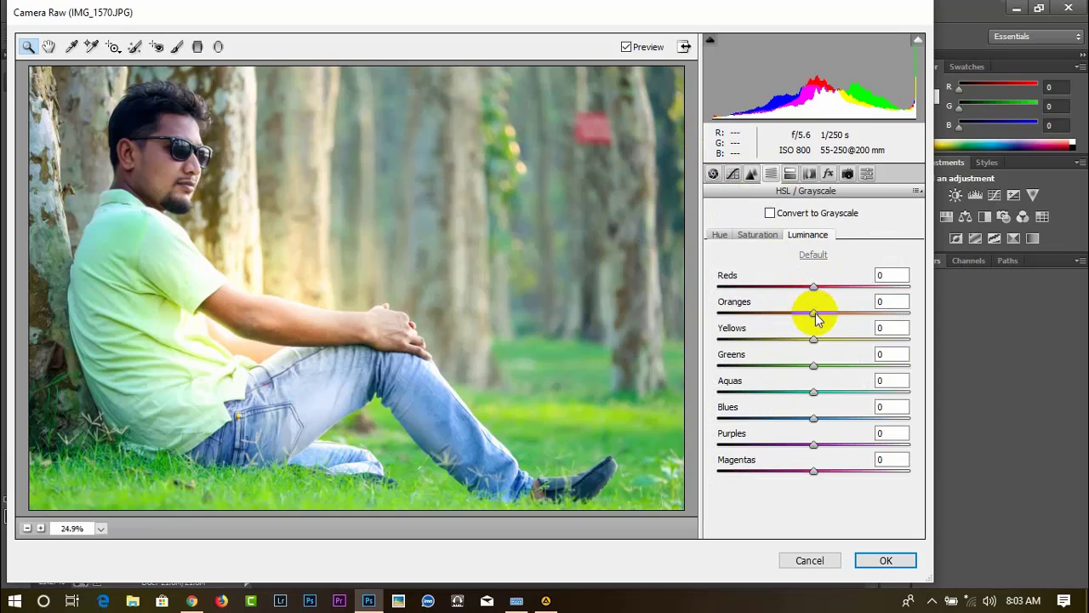
# Set Luminance Oranges +37, and Saturation Oranges -13 and Yellows +43
pyautogui.moveTo(816, 317); pyautogui.dragTo(834, 319)
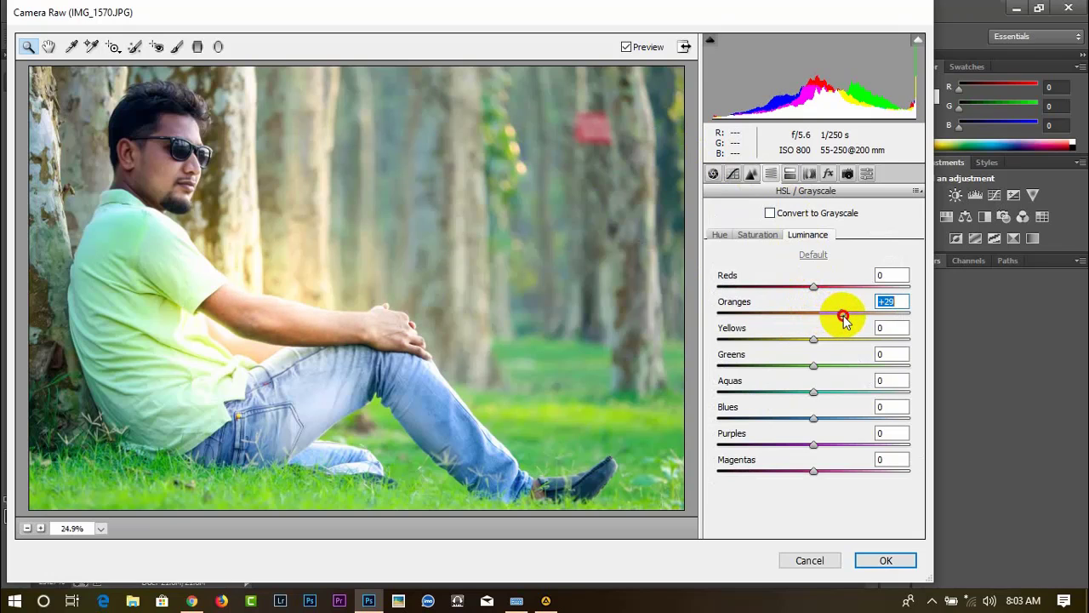
pyautogui.moveTo(845, 321); pyautogui.dragTo(850, 321)
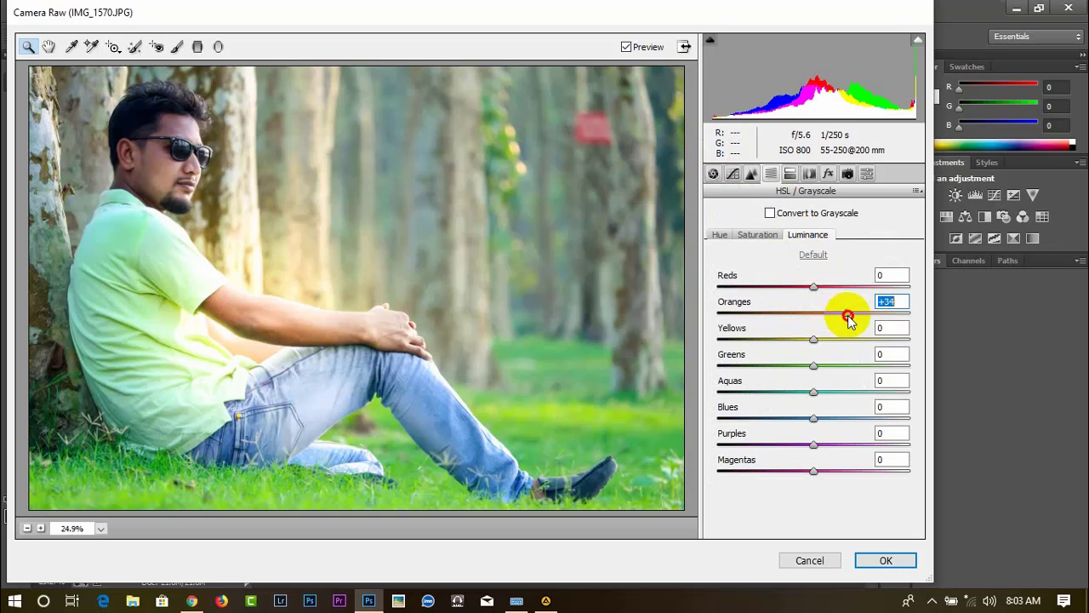
pyautogui.click(149, 164)
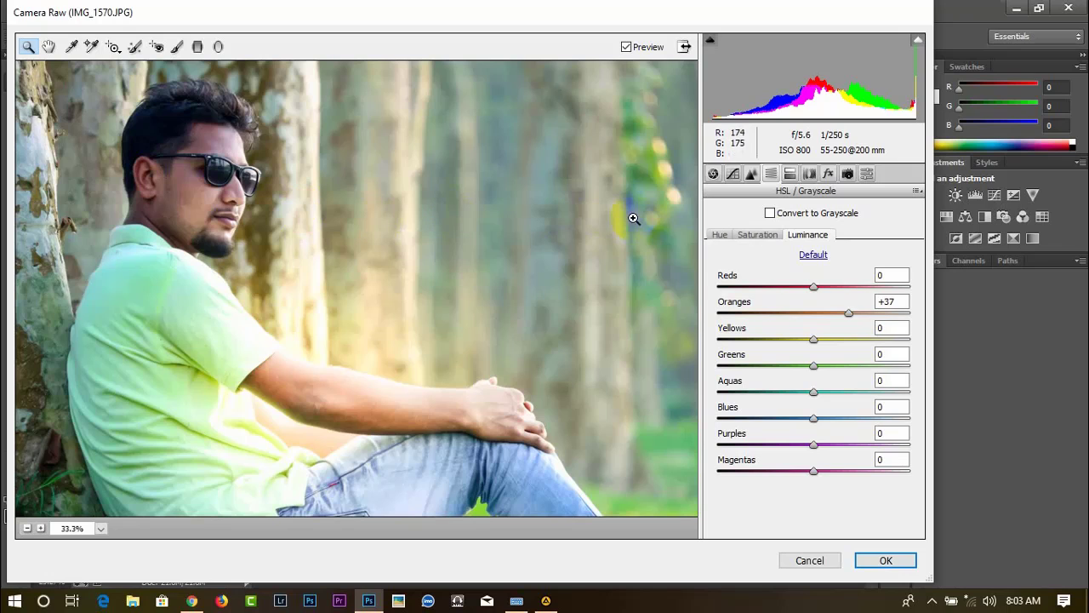
pyautogui.click(757, 234)
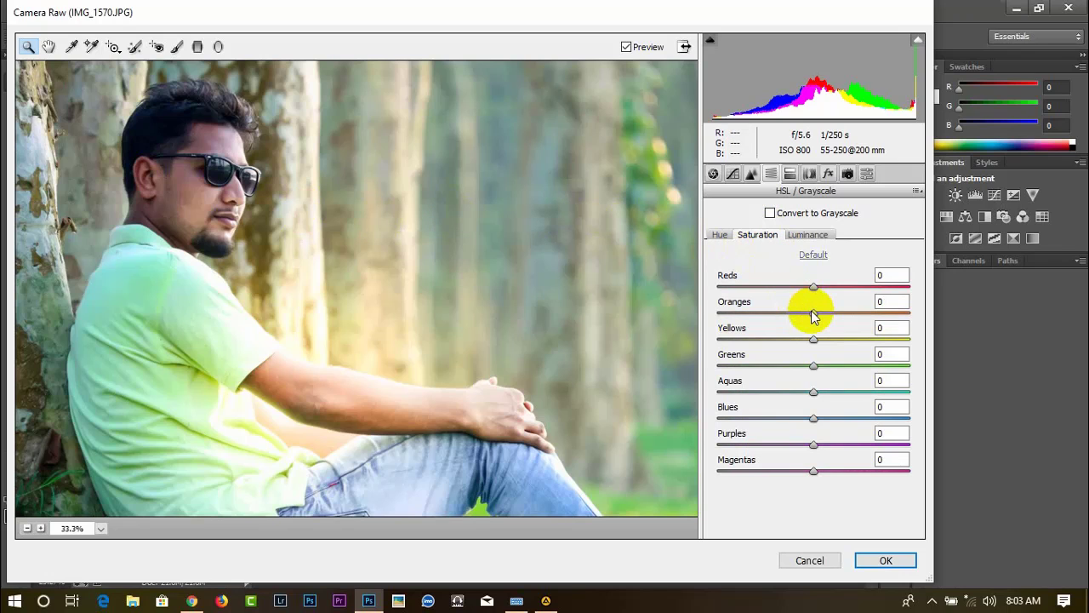
pyautogui.moveTo(810, 312); pyautogui.dragTo(800, 316)
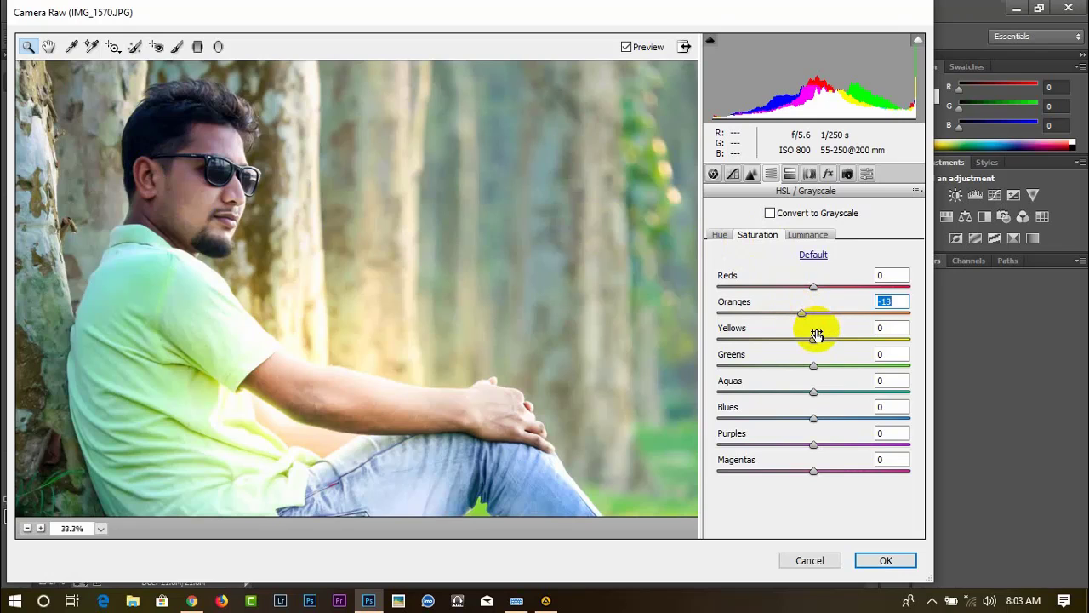
pyautogui.moveTo(813, 339)
pyautogui.mouseDown()
pyautogui.moveTo(827, 345)
pyautogui.moveTo(766, 345)
pyautogui.moveTo(871, 347)
pyautogui.moveTo(853, 347)
pyautogui.mouseUp()
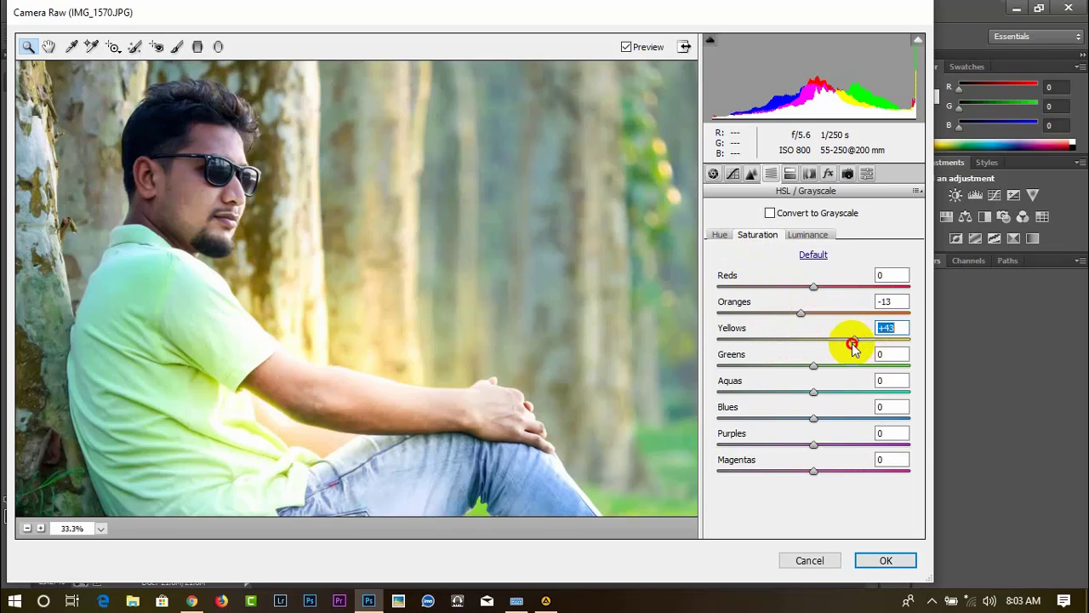
# Shift the HSL hue of Oranges to +6 and Reds to -5
pyautogui.click(720, 235)
pyautogui.moveTo(814, 313)
pyautogui.mouseDown()
pyautogui.moveTo(832, 309)
pyautogui.moveTo(796, 312)
pyautogui.mouseUp()
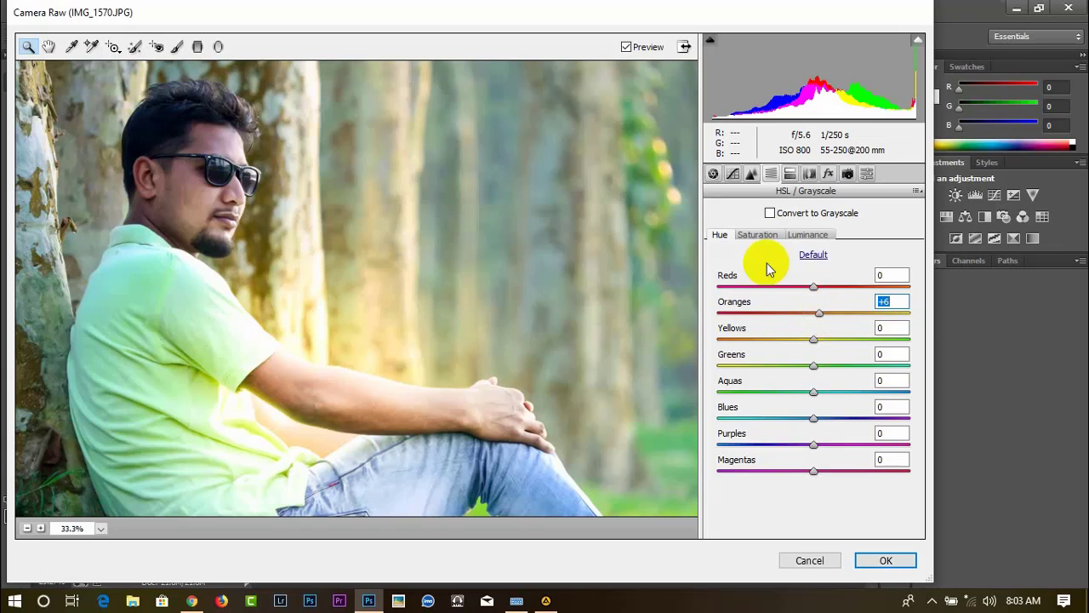
pyautogui.click(811, 287)
pyautogui.moveTo(811, 287)
pyautogui.mouseDown()
pyautogui.moveTo(785, 282)
pyautogui.moveTo(834, 290)
pyautogui.moveTo(789, 287)
pyautogui.moveTo(809, 295)
pyautogui.mouseUp()
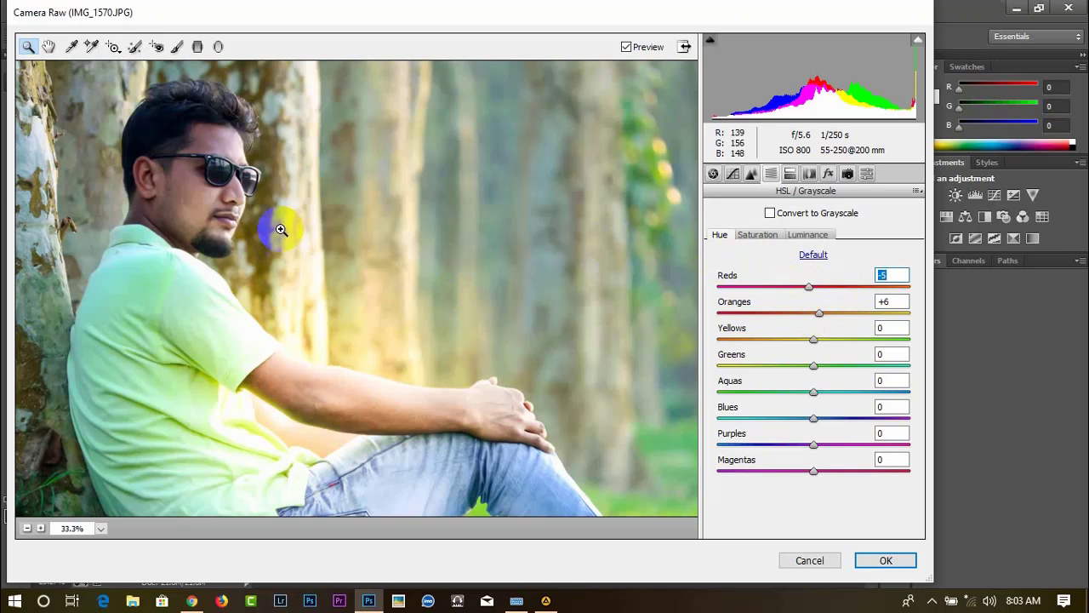
# Zoom in on the face to inspect the skin tones, then zoom back out
pyautogui.click(171, 166)
pyautogui.click(239, 175)
pyautogui.click(227, 188)
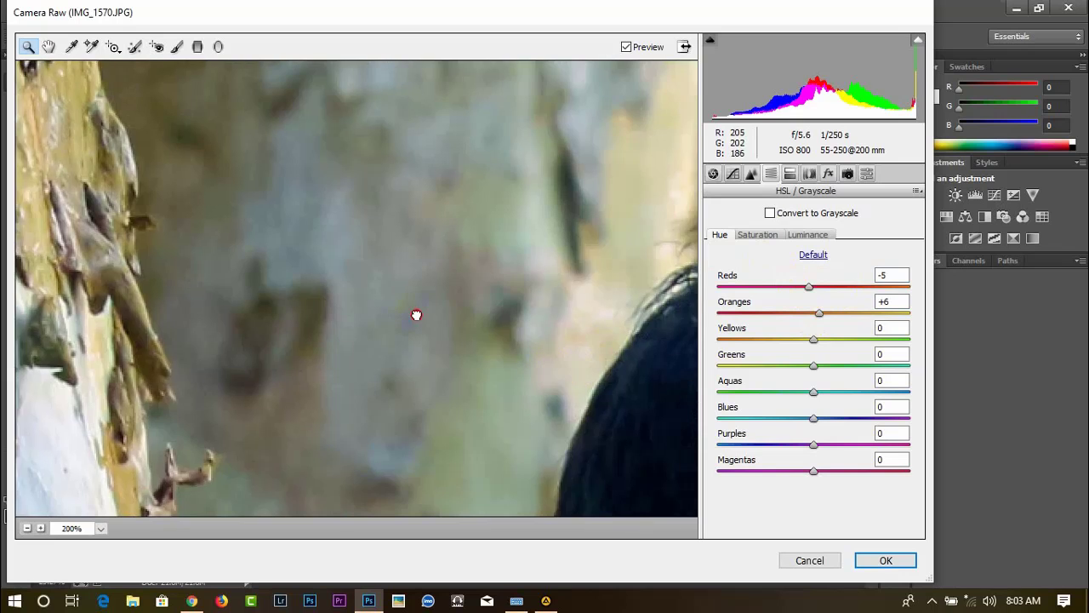
pyautogui.moveTo(416, 314)
pyautogui.mouseDown()
pyautogui.moveTo(499, 382)
pyautogui.moveTo(265, 117)
pyautogui.moveTo(395, 153)
pyautogui.mouseUp()
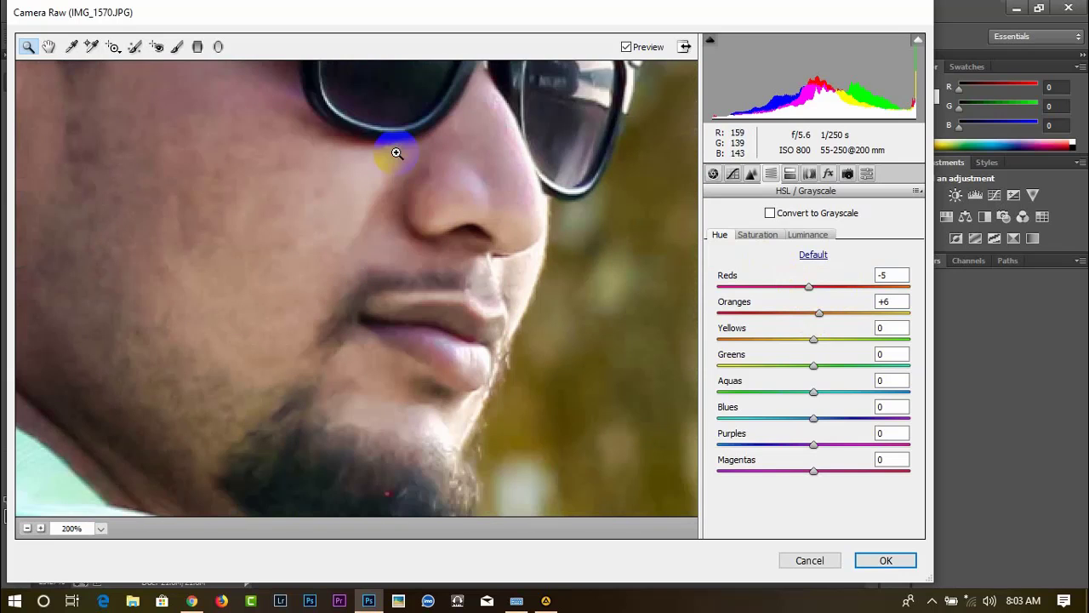
pyautogui.keyDown('alt'); pyautogui.click(380, 173); pyautogui.keyUp('alt')
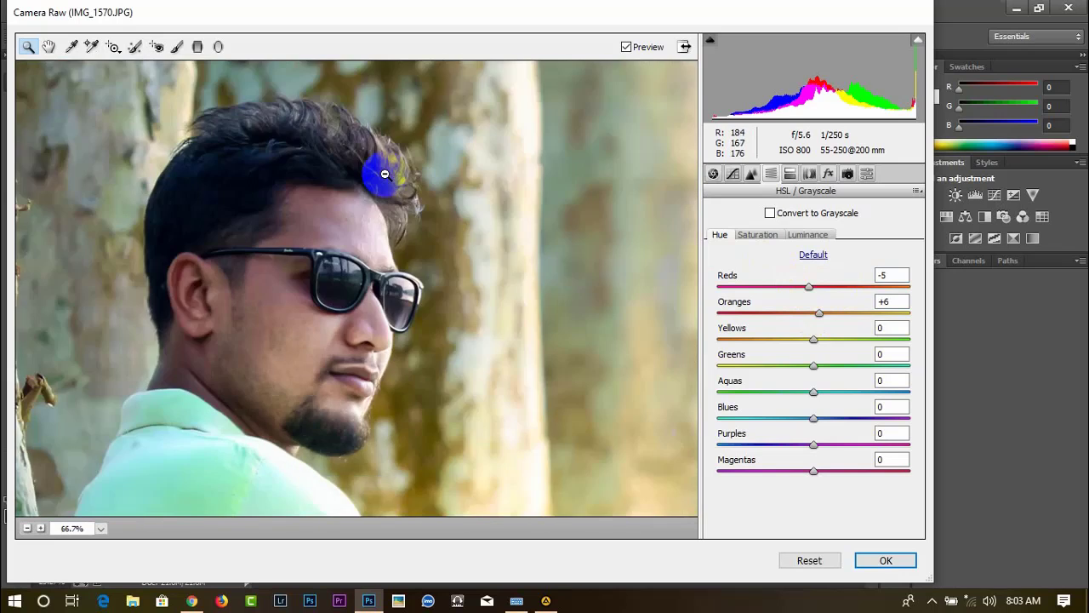
pyautogui.keyDown('alt'); pyautogui.click(364, 220); pyautogui.keyUp('alt')
pyautogui.keyDown('alt'); pyautogui.click(362, 226); pyautogui.keyUp('alt')
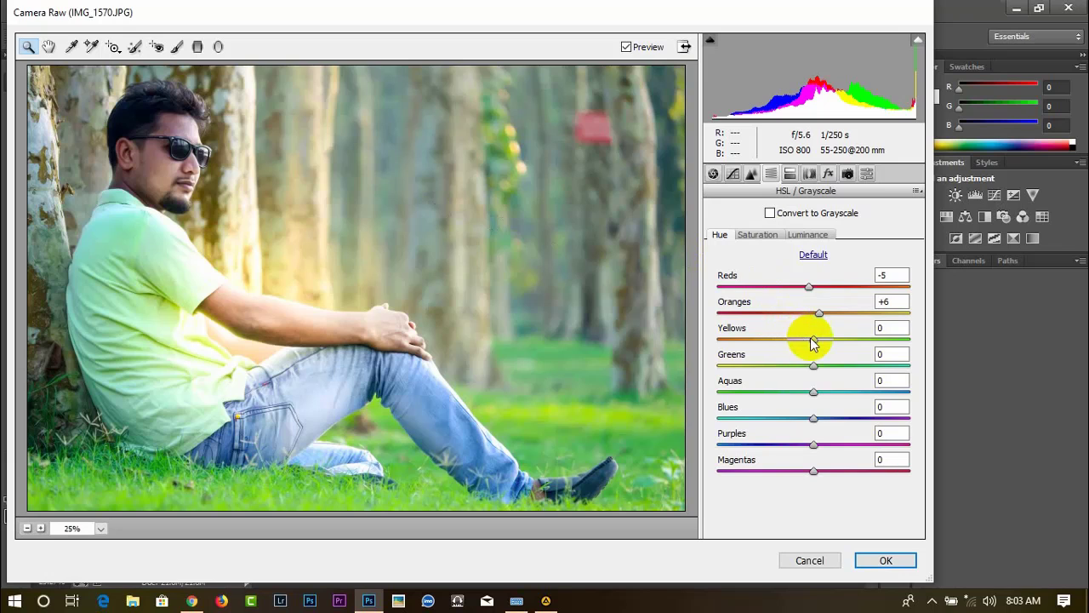
# Adjust Yellows luminance, saturate Greens +44, and shift hue Greens +22 and Yellows +38
pyautogui.click(807, 234)
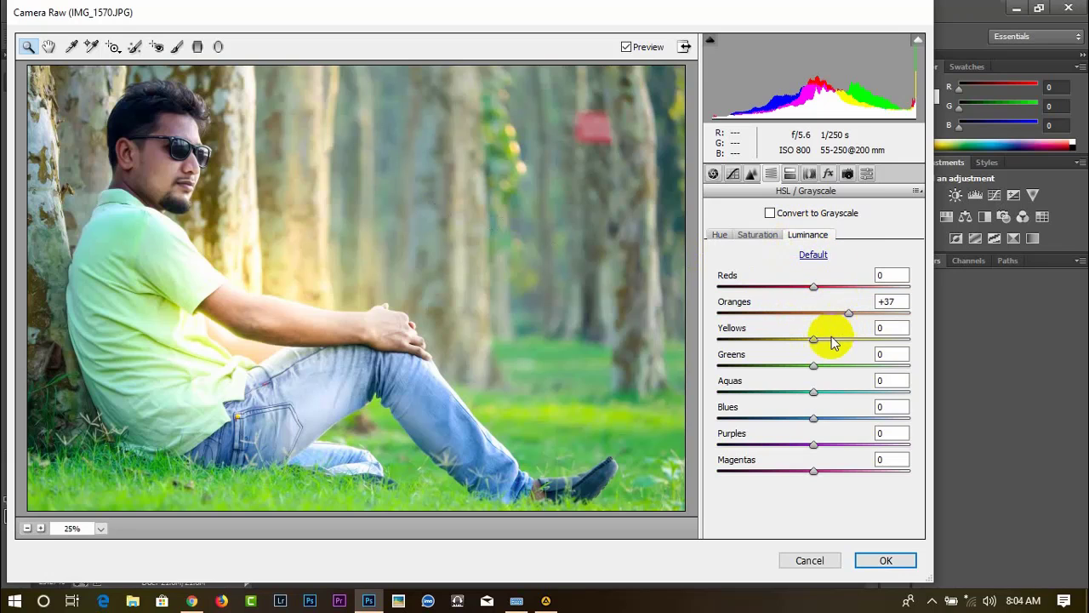
pyautogui.moveTo(815, 340)
pyautogui.mouseDown()
pyautogui.moveTo(759, 338)
pyautogui.moveTo(819, 338)
pyautogui.moveTo(810, 366)
pyautogui.moveTo(769, 366)
pyautogui.moveTo(834, 374)
pyautogui.moveTo(800, 382)
pyautogui.moveTo(812, 379)
pyautogui.moveTo(789, 371)
pyautogui.moveTo(814, 383)
pyautogui.mouseUp()
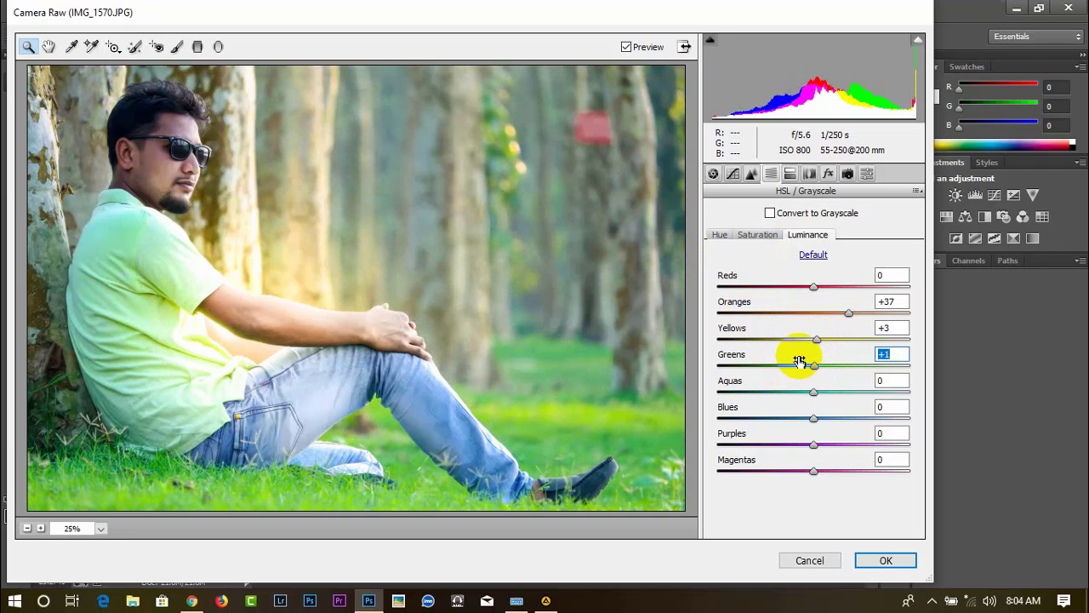
pyautogui.click(757, 234)
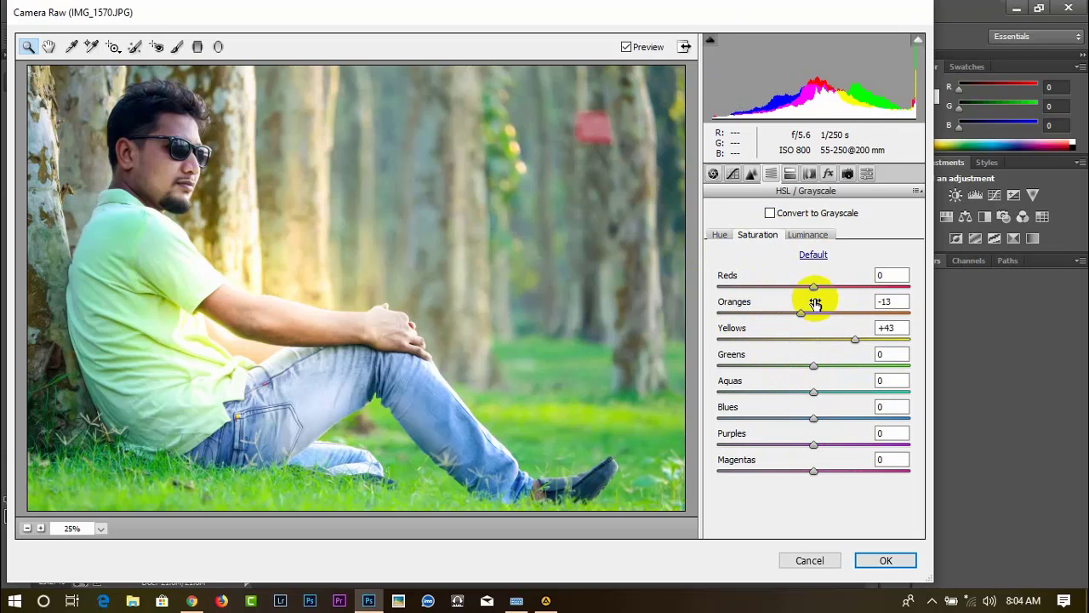
pyautogui.moveTo(813, 368)
pyautogui.mouseDown()
pyautogui.moveTo(768, 367)
pyautogui.moveTo(836, 378)
pyautogui.mouseUp()
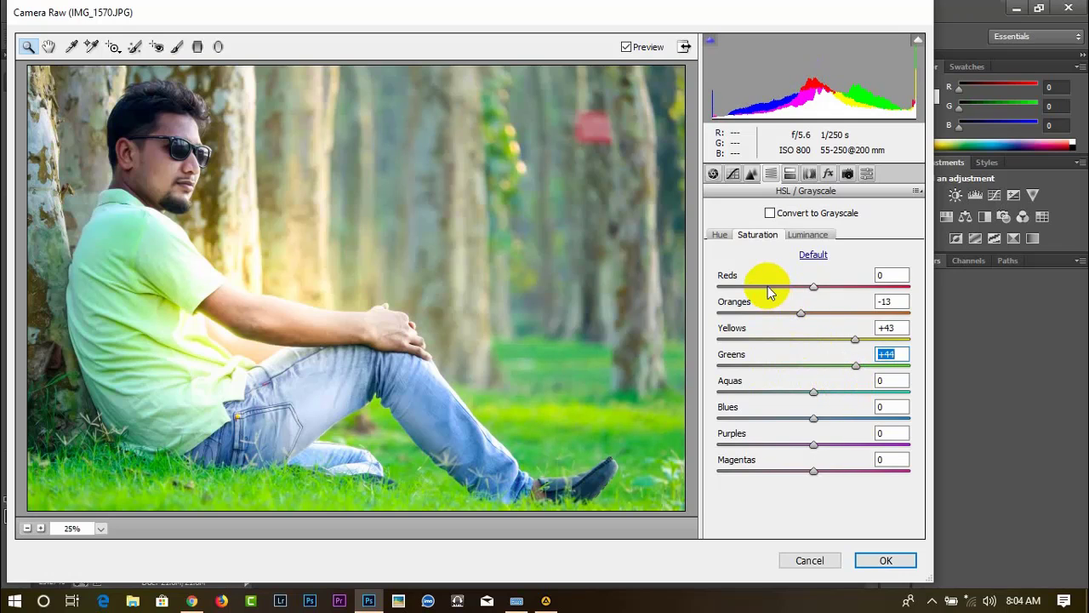
pyautogui.click(723, 235)
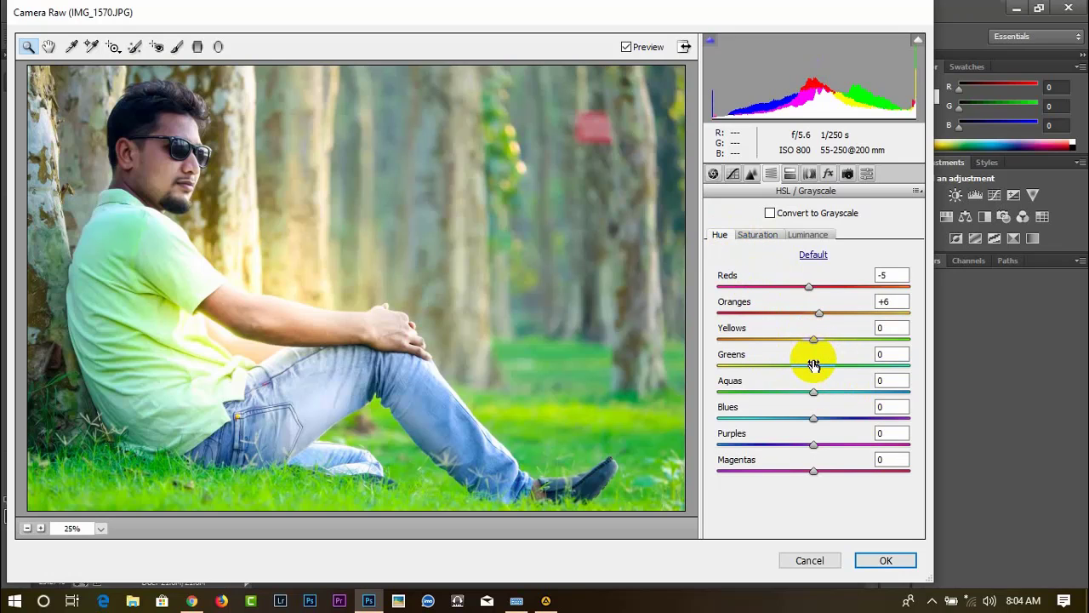
pyautogui.moveTo(814, 366)
pyautogui.mouseDown()
pyautogui.moveTo(786, 368)
pyautogui.moveTo(834, 371)
pyautogui.mouseUp()
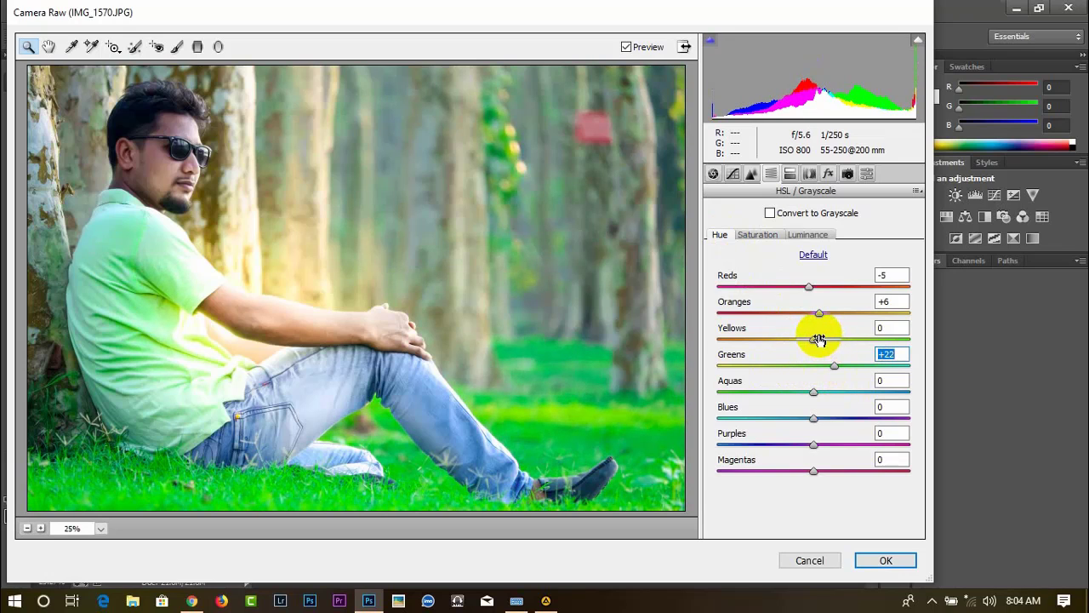
pyautogui.moveTo(814, 338)
pyautogui.mouseDown()
pyautogui.moveTo(788, 338)
pyautogui.moveTo(854, 353)
pyautogui.mouseUp()
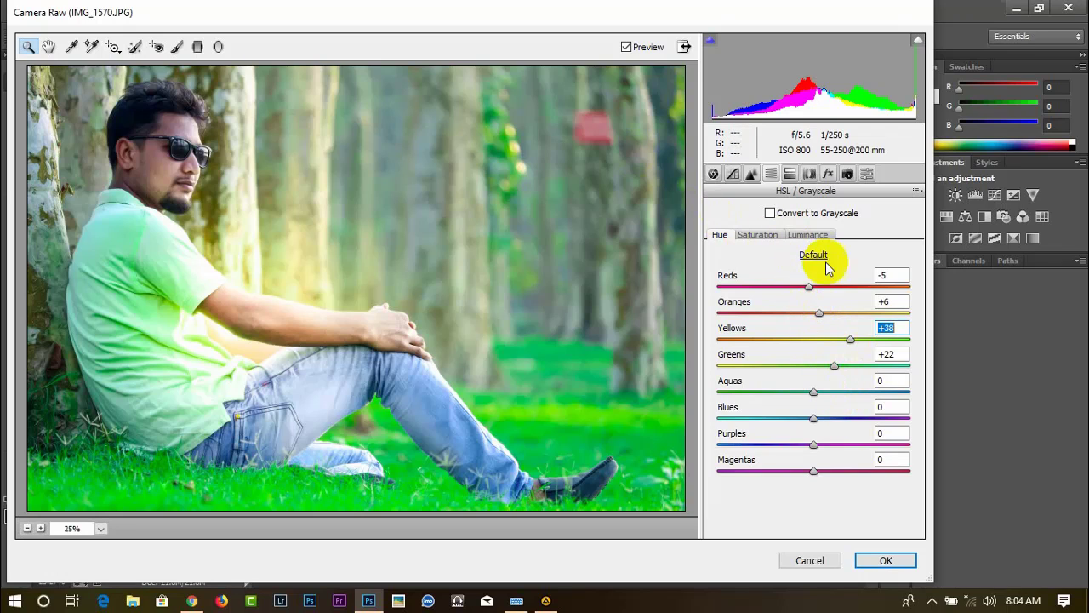
# Add a slight negative vignette and apply the Camera Raw filter
pyautogui.click(828, 174)
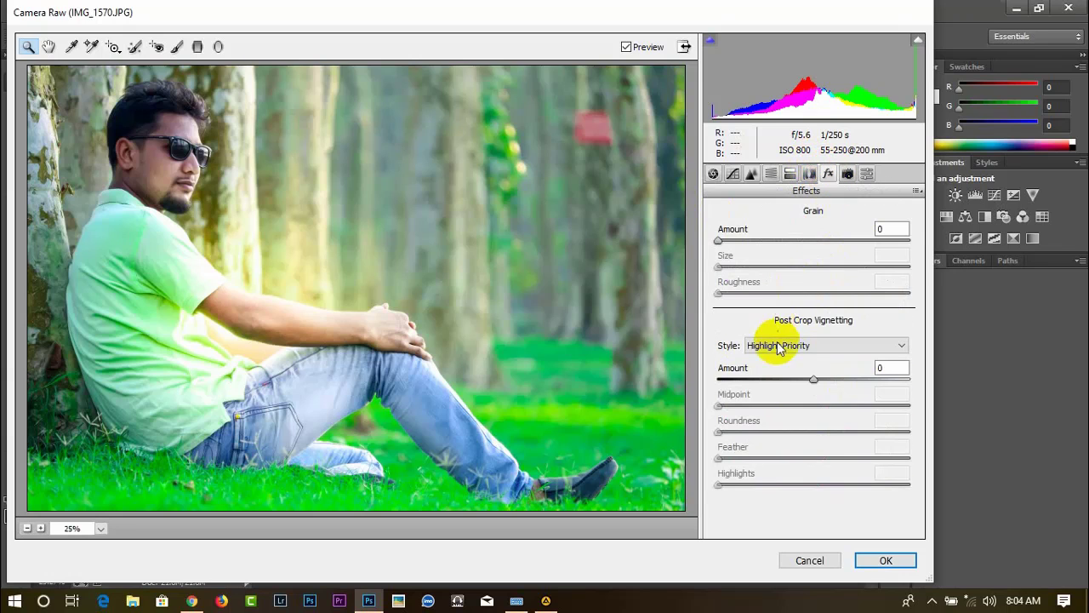
pyautogui.moveTo(814, 379); pyautogui.dragTo(809, 379)
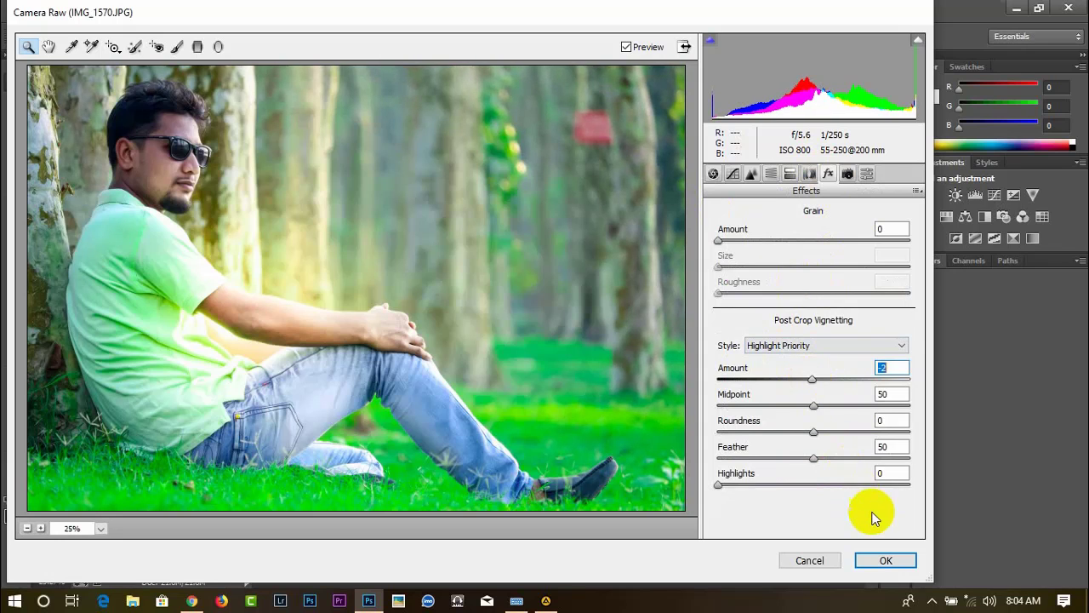
pyautogui.click(887, 559)
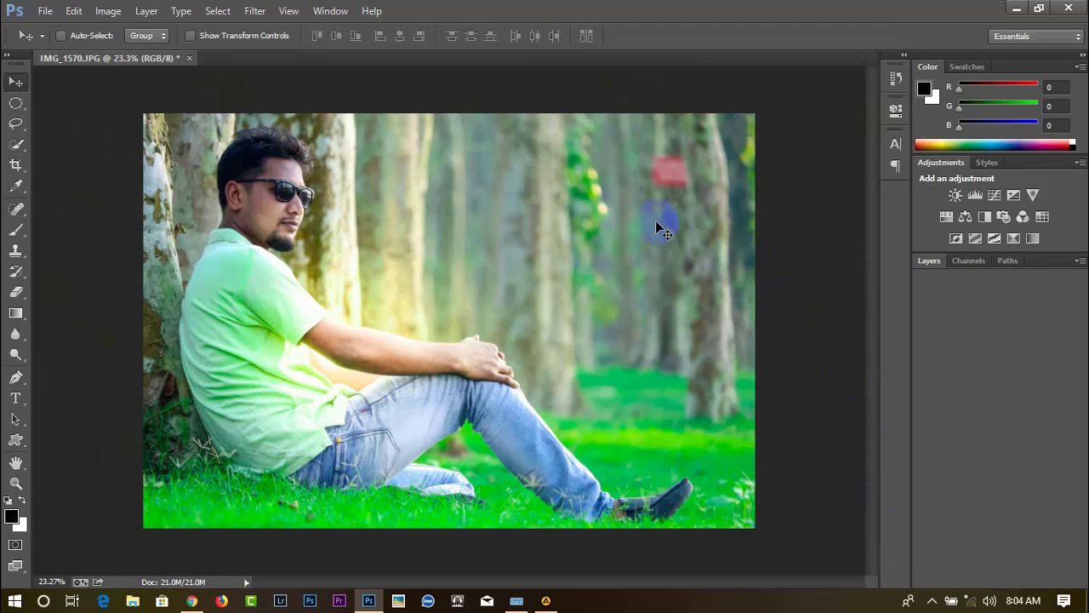
# Apply Portraiture skin smoothing with its current settings after checking the face at 73% preview
pyautogui.click(255, 10)
pyautogui.moveTo(281, 346)
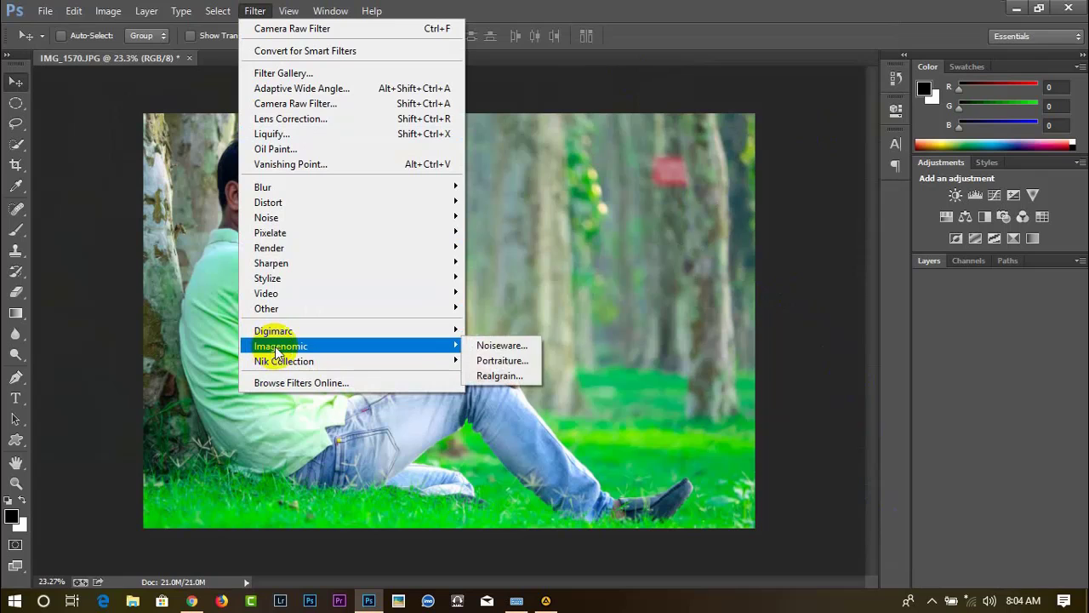
pyautogui.click(498, 362)
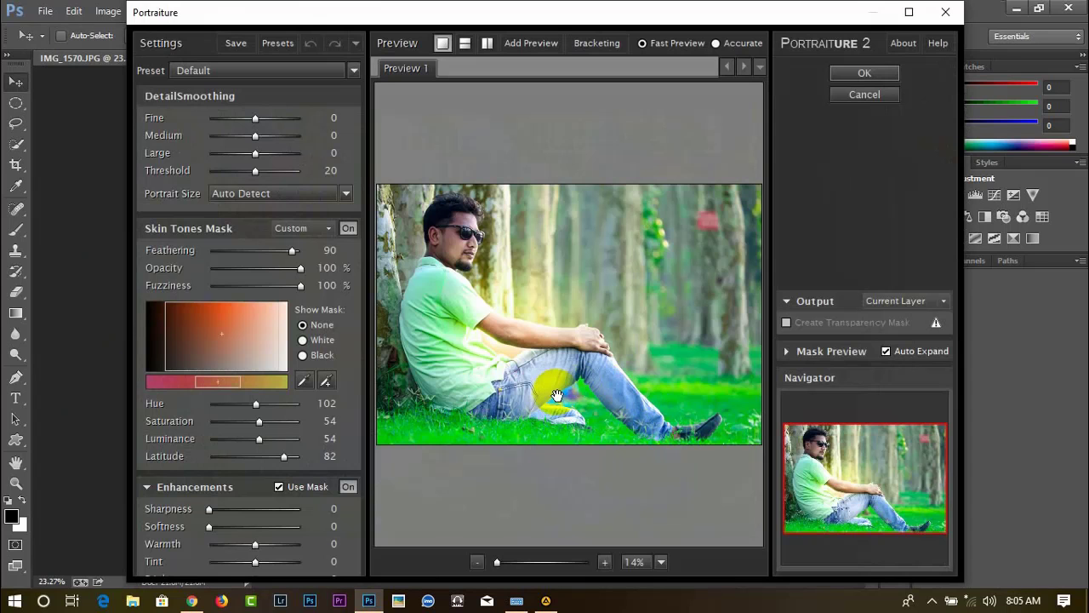
pyautogui.click(527, 561)
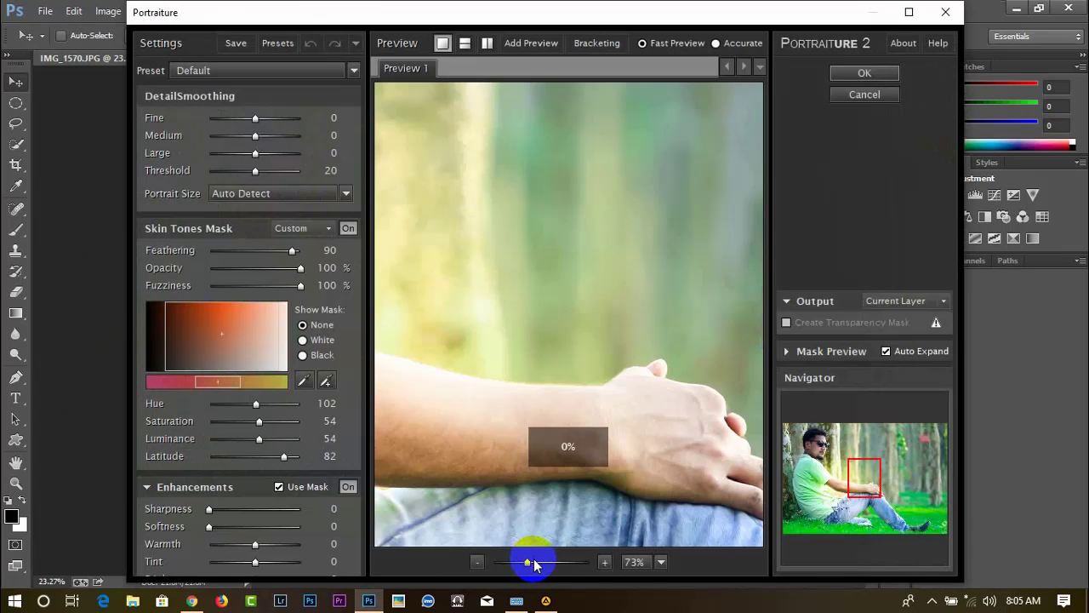
pyautogui.click(824, 476)
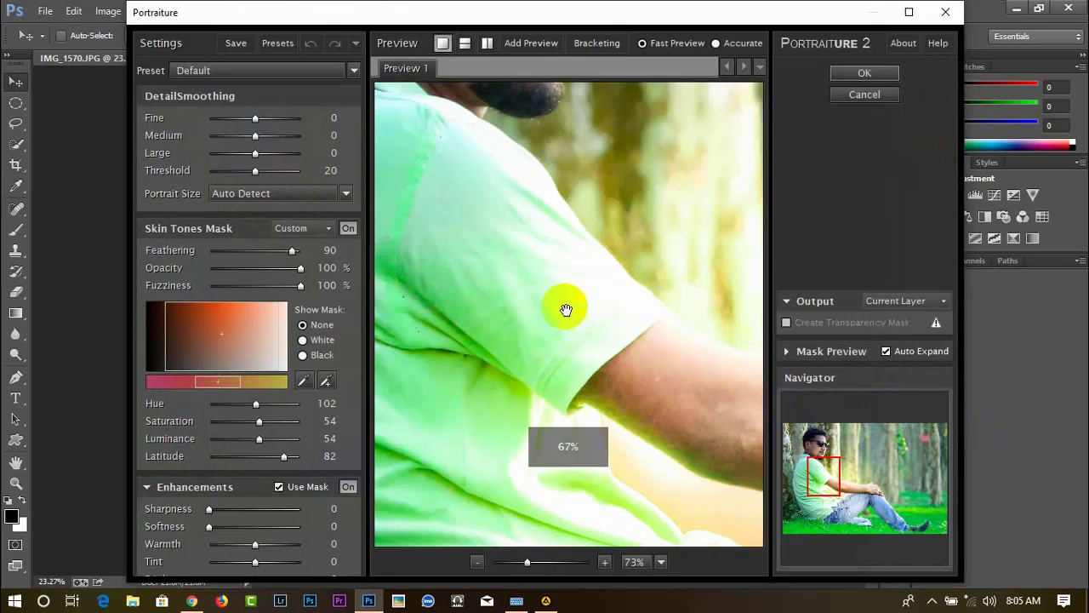
pyautogui.moveTo(530, 289); pyautogui.dragTo(558, 466)
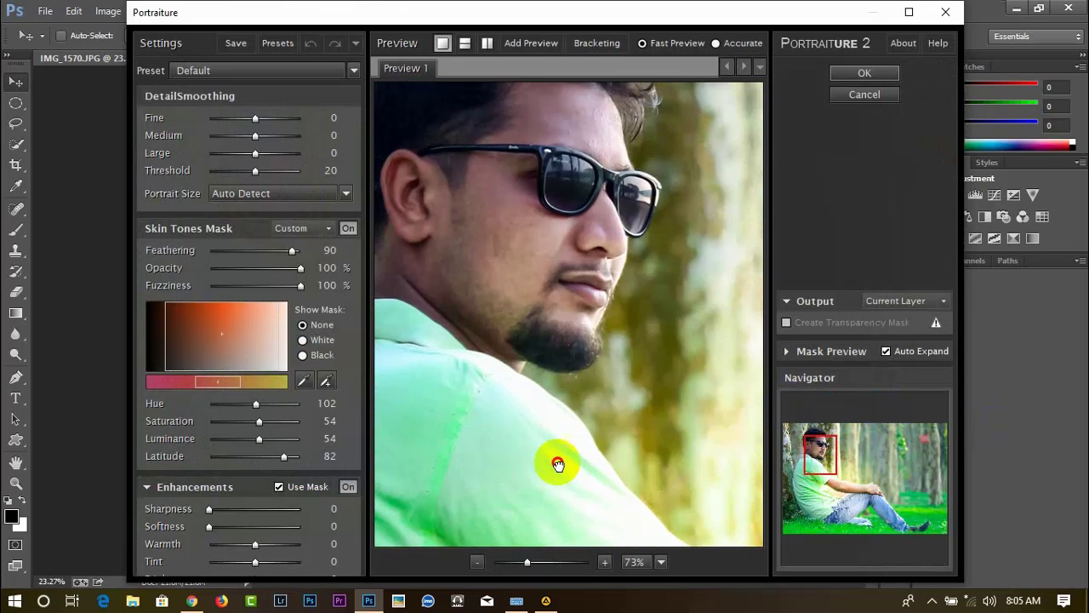
pyautogui.click(851, 73)
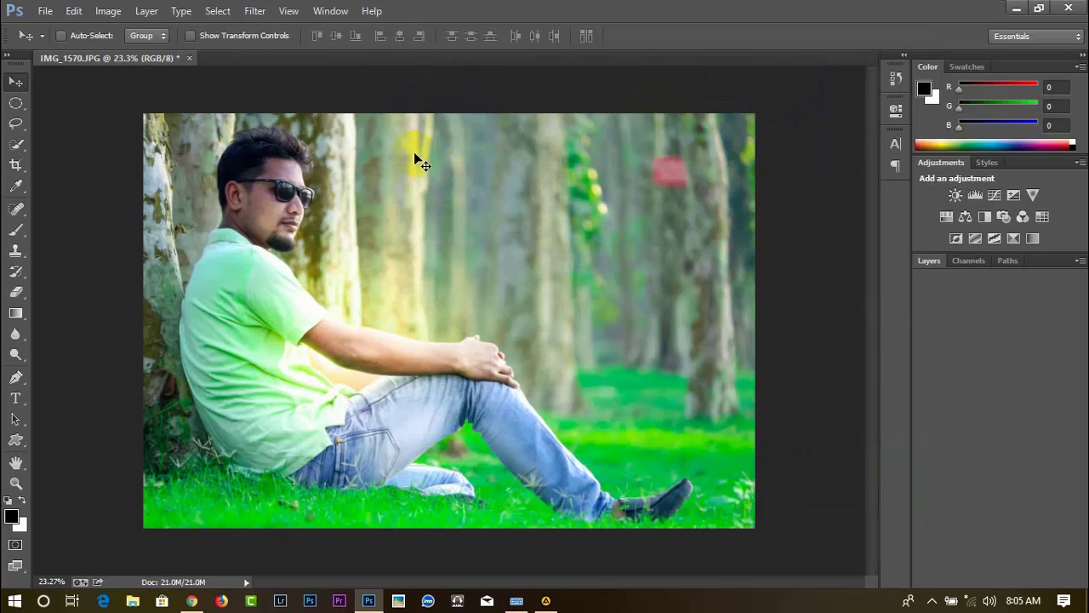
pyautogui.click(256, 12)
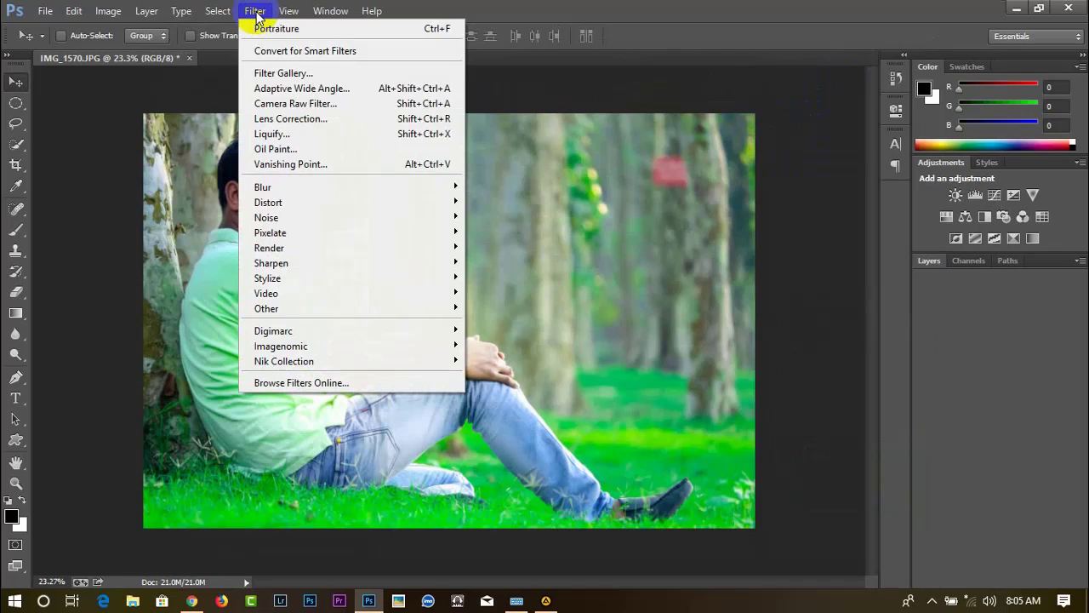
pyautogui.click(553, 19)
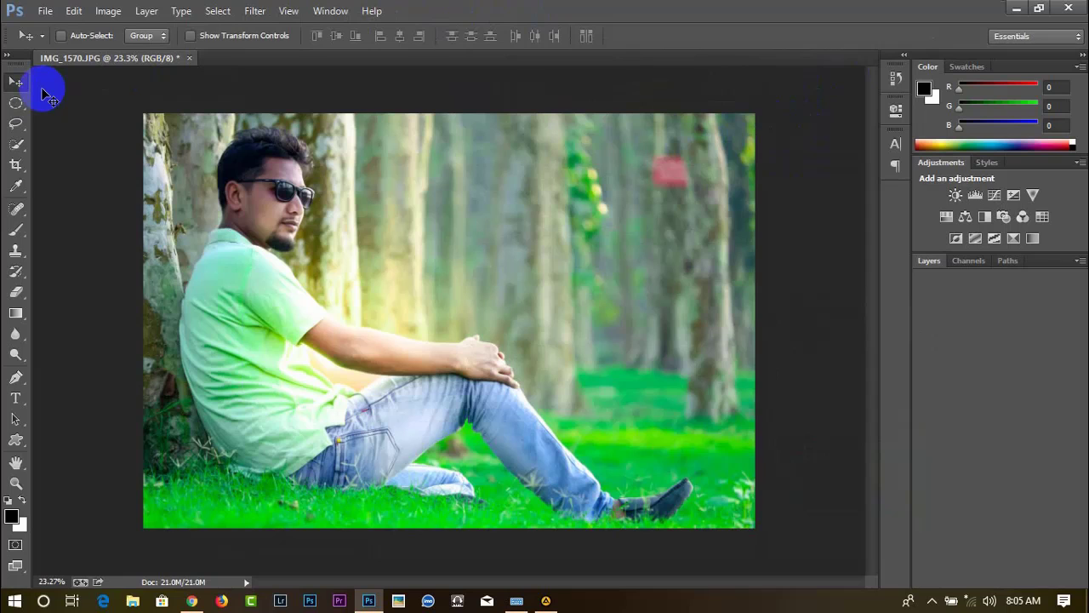
# Open the Camera Raw filter and raise HSL Oranges luminance to +58
pyautogui.click(249, 16)
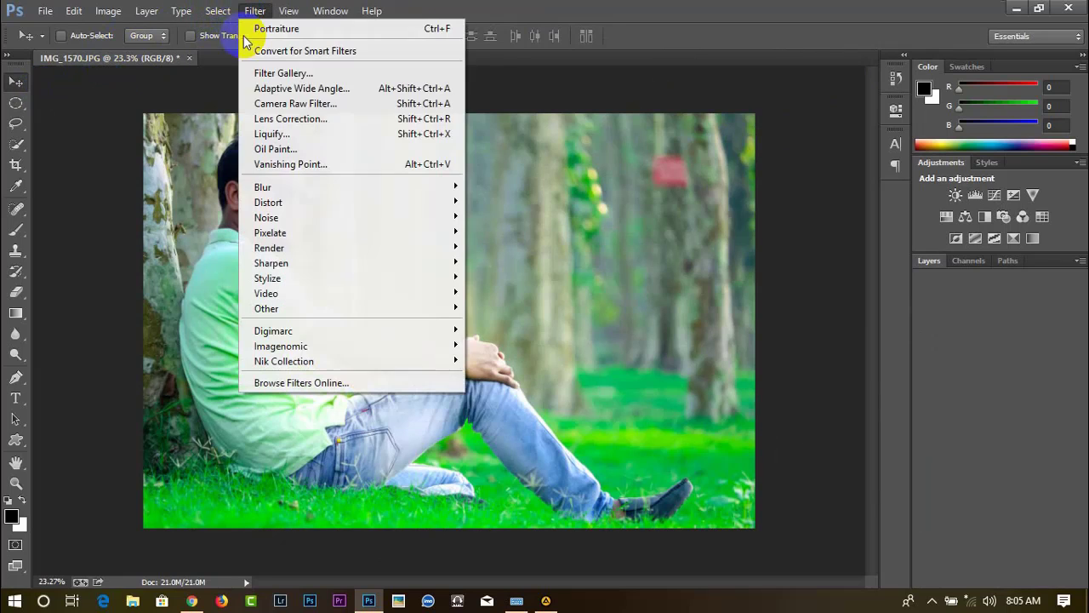
pyautogui.click(263, 106)
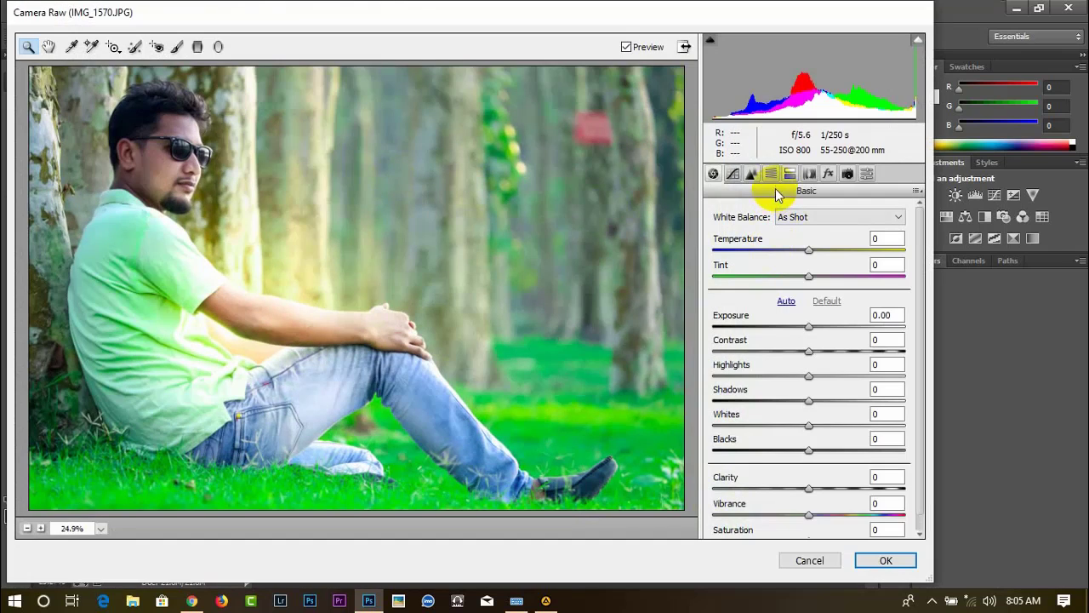
pyautogui.click(790, 174)
pyautogui.click(770, 173)
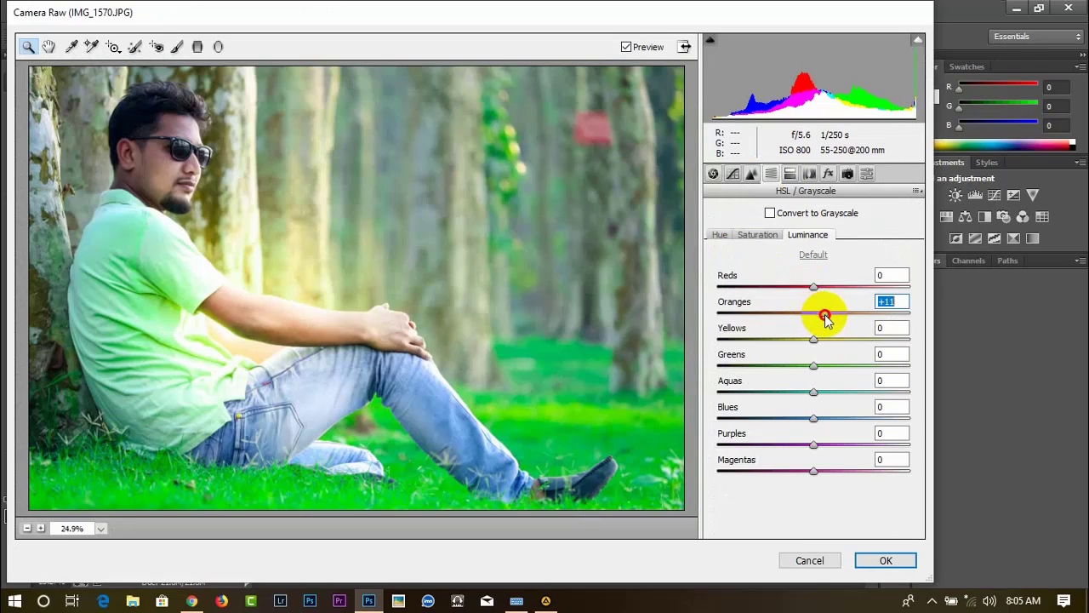
pyautogui.moveTo(838, 322); pyautogui.dragTo(865, 329)
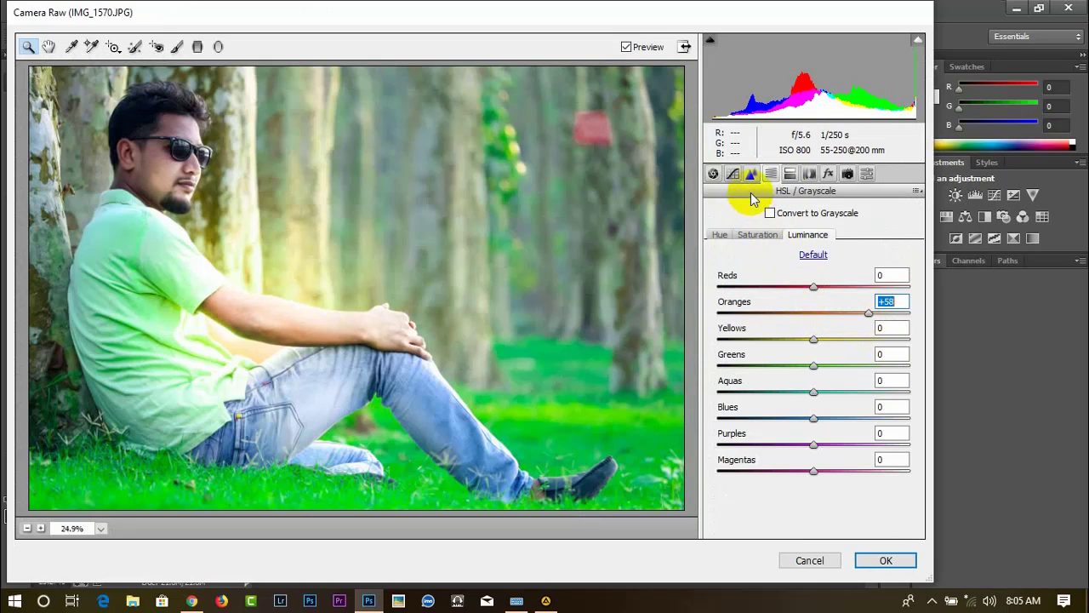
# Nudge Oranges saturation to +3 and Oranges hue to +2
pyautogui.click(764, 235)
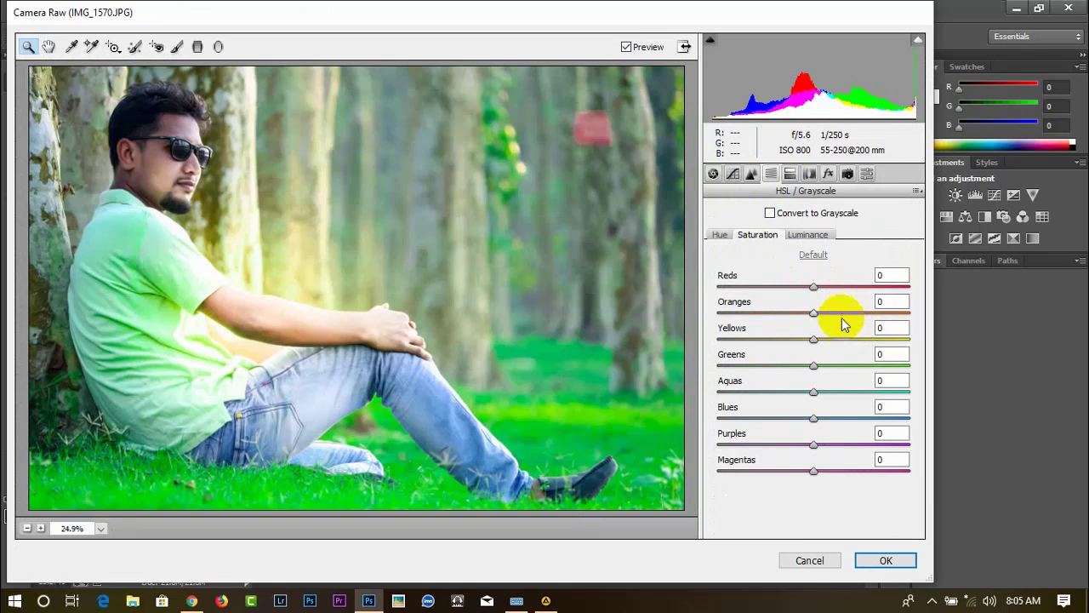
pyautogui.moveTo(814, 312)
pyautogui.mouseDown()
pyautogui.moveTo(802, 312)
pyautogui.moveTo(816, 313)
pyautogui.mouseUp()
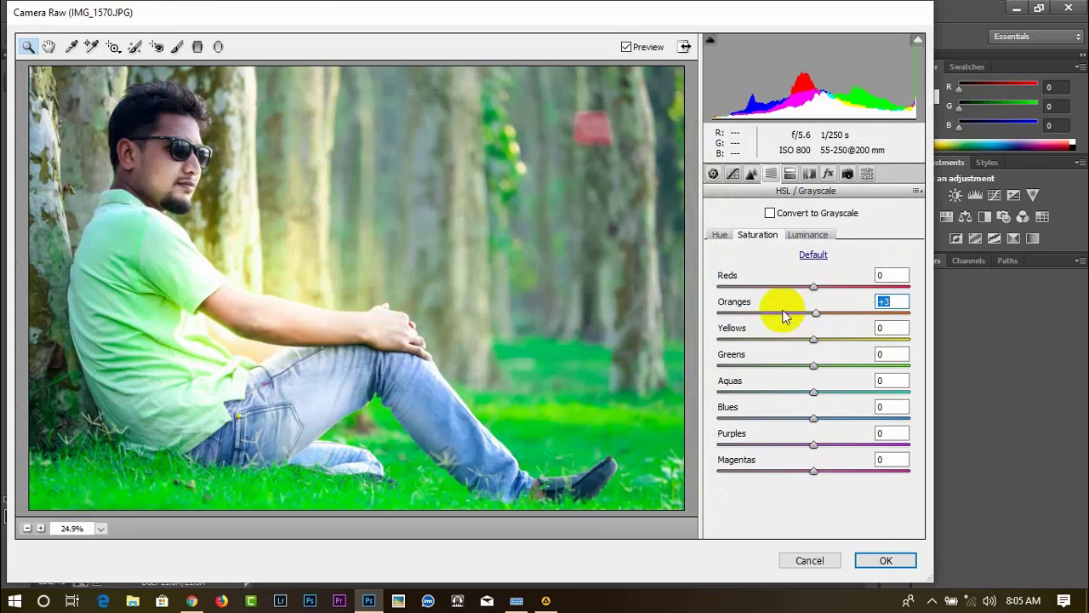
pyautogui.click(719, 234)
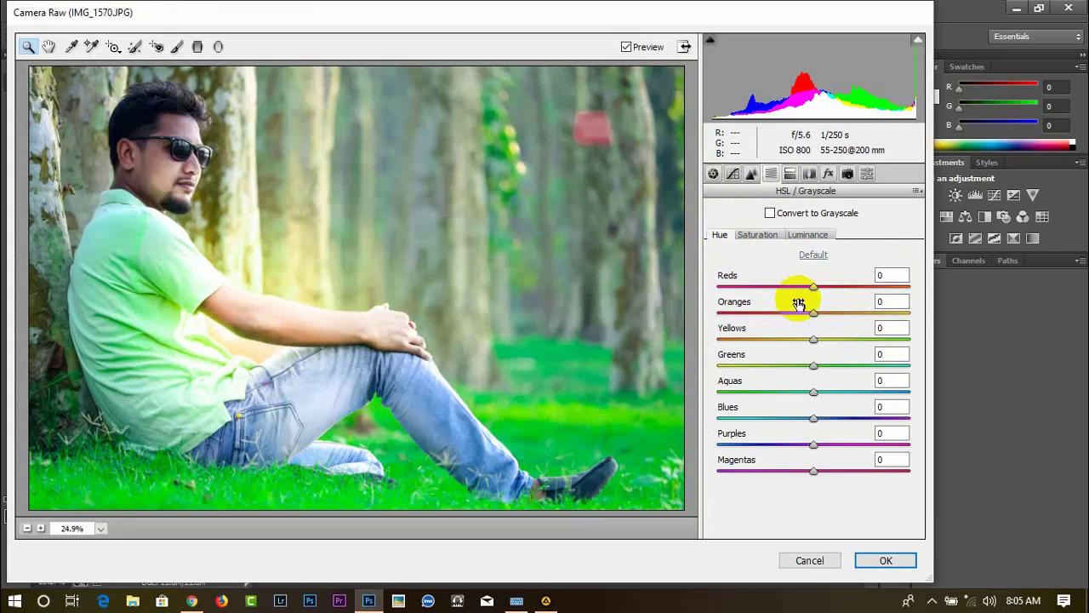
pyautogui.moveTo(825, 317)
pyautogui.mouseDown()
pyautogui.moveTo(796, 319)
pyautogui.moveTo(812, 319)
pyautogui.mouseUp()
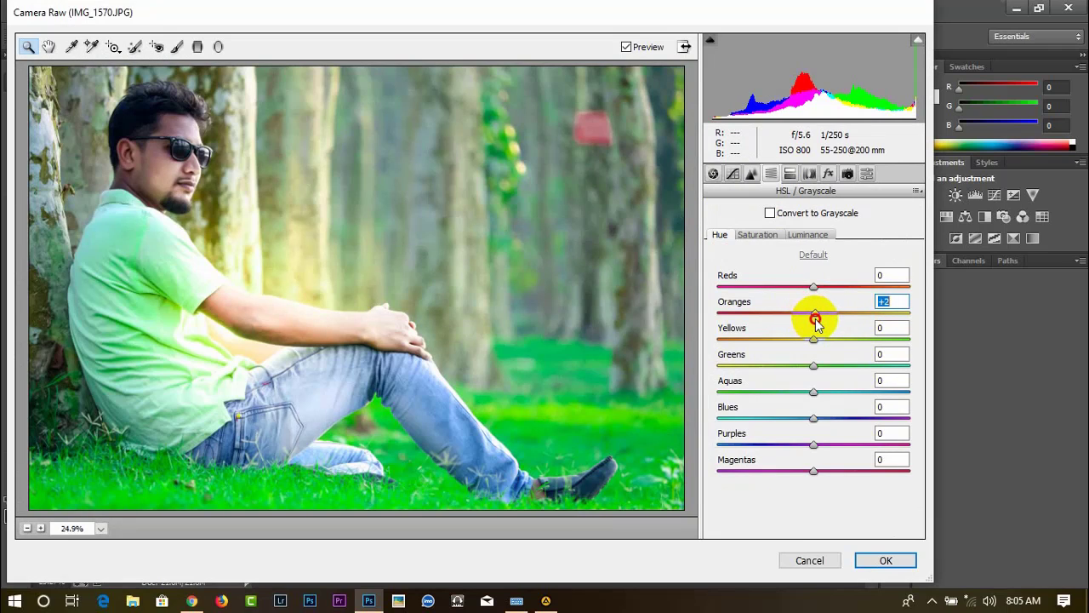
pyautogui.moveTo(289, 153); pyautogui.dragTo(179, 169)
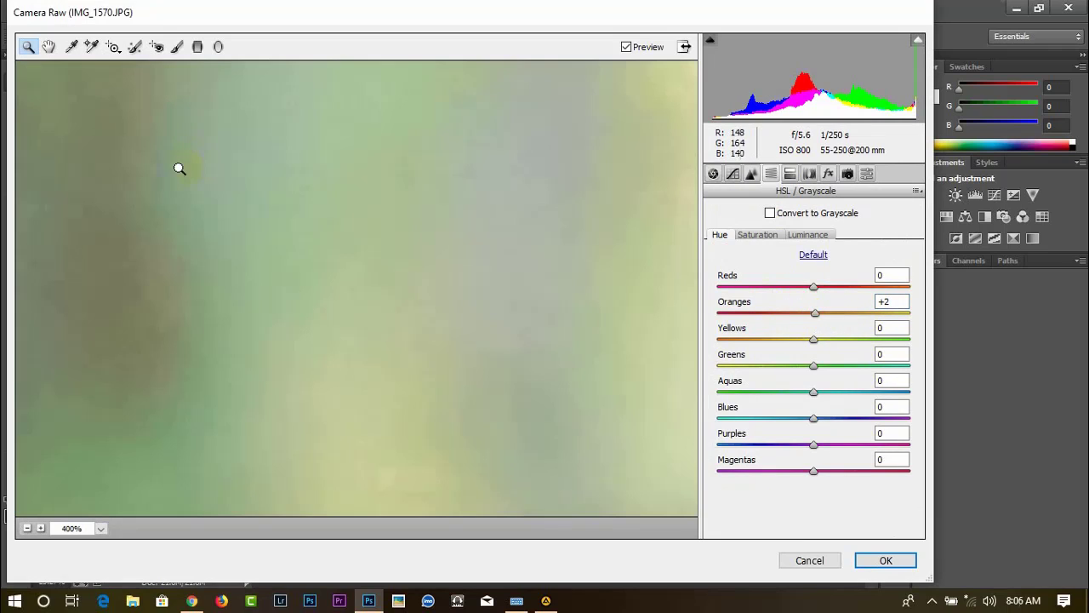
# Zoom to the man's face, shift the Oranges hue and raise Oranges saturation to +9
pyautogui.keyDown('alt'); pyautogui.click(170, 223); pyautogui.keyUp('alt')
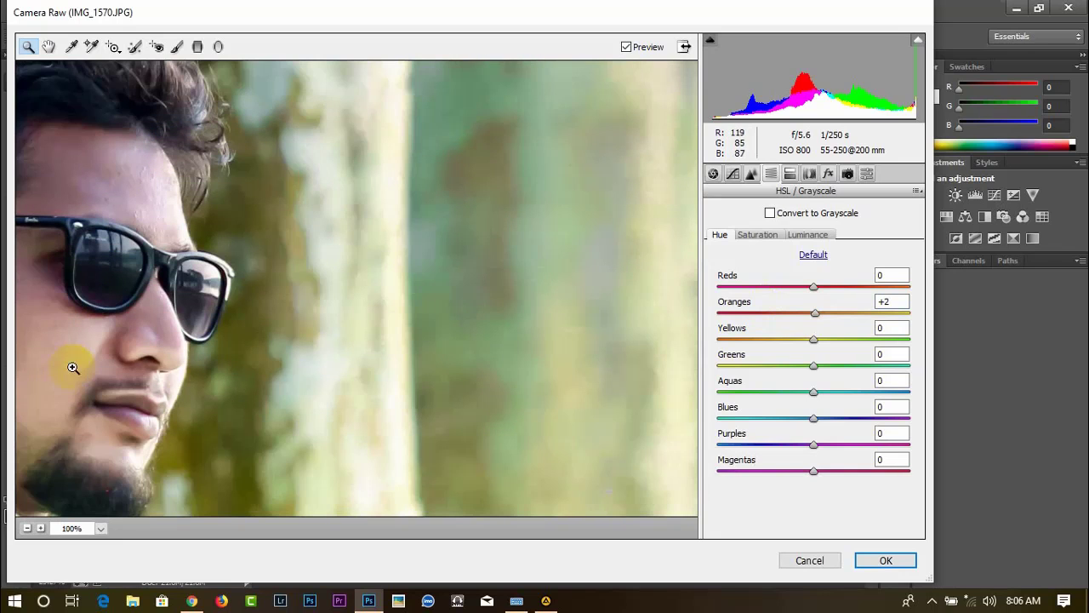
pyautogui.moveTo(73, 367)
pyautogui.mouseDown()
pyautogui.moveTo(263, 360)
pyautogui.moveTo(360, 328)
pyautogui.mouseUp()
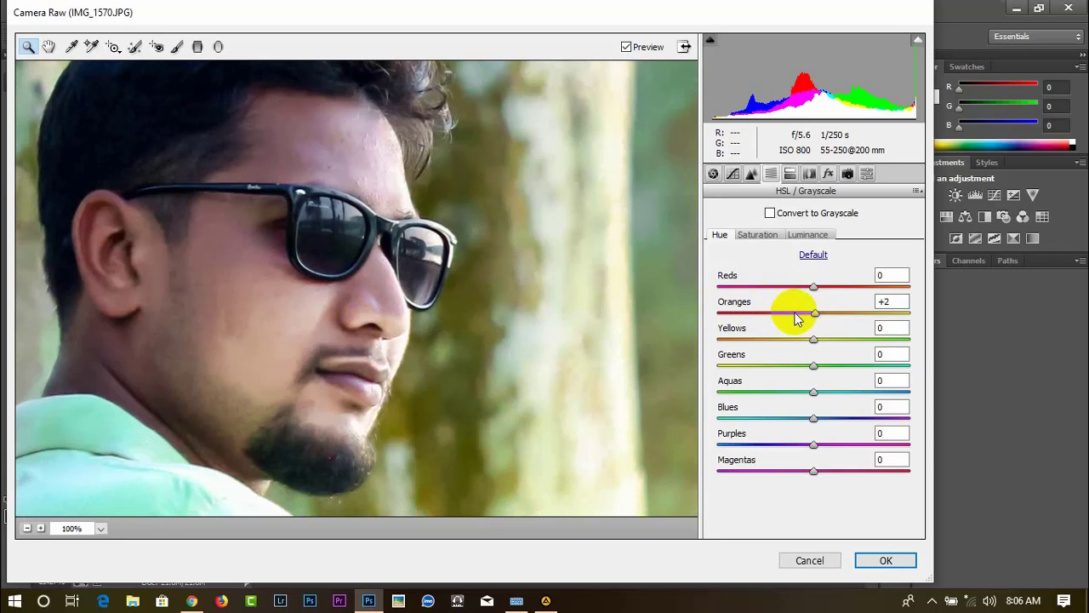
pyautogui.moveTo(815, 313)
pyautogui.mouseDown()
pyautogui.moveTo(780, 313)
pyautogui.moveTo(832, 317)
pyautogui.mouseUp()
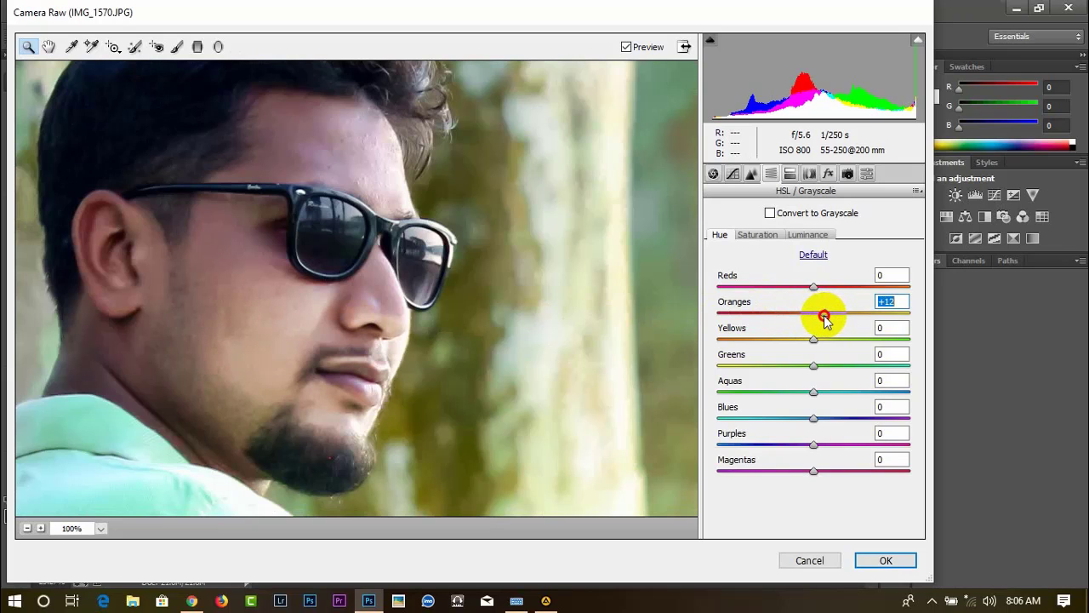
pyautogui.click(760, 237)
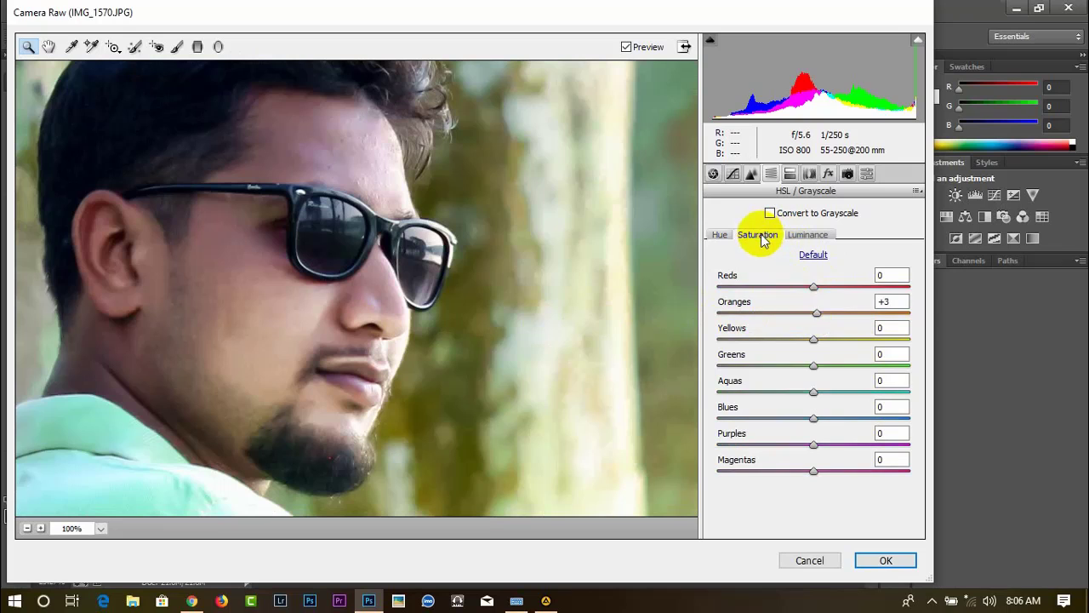
pyautogui.moveTo(817, 314)
pyautogui.mouseDown()
pyautogui.moveTo(802, 313)
pyautogui.moveTo(835, 316)
pyautogui.mouseUp()
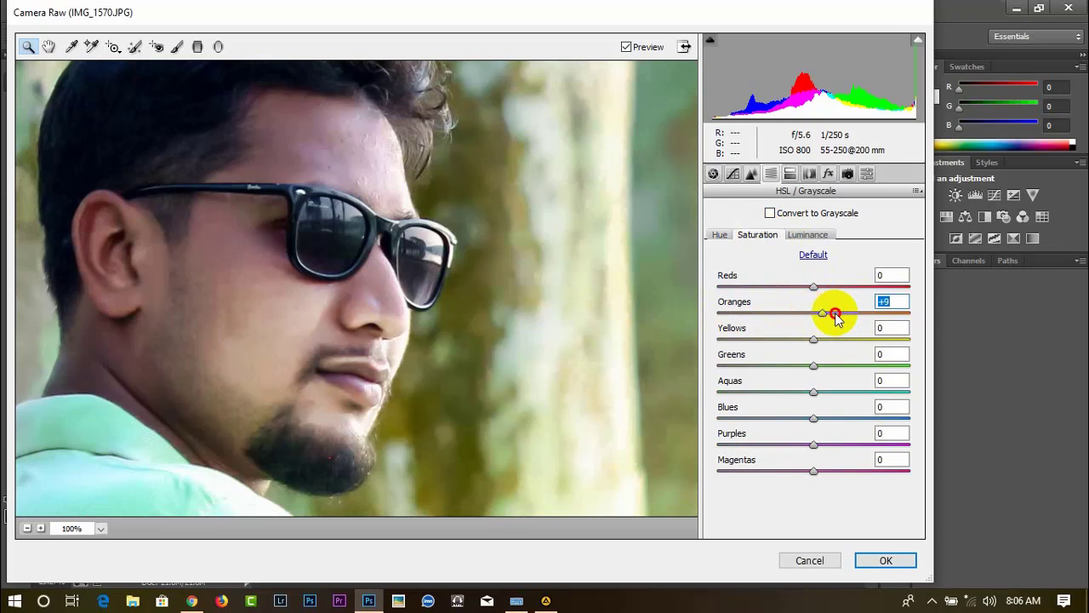
# Lower Oranges luminance to +50 and zoom the preview back out to fit the photo
pyautogui.click(822, 235)
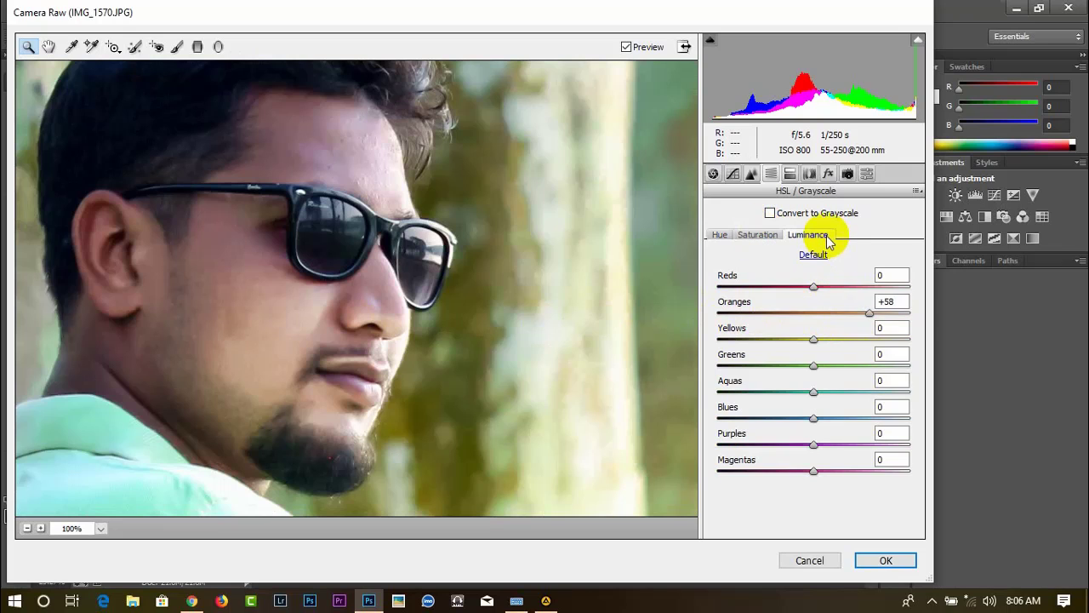
pyautogui.moveTo(875, 317)
pyautogui.mouseDown()
pyautogui.moveTo(839, 311)
pyautogui.moveTo(863, 317)
pyautogui.mouseUp()
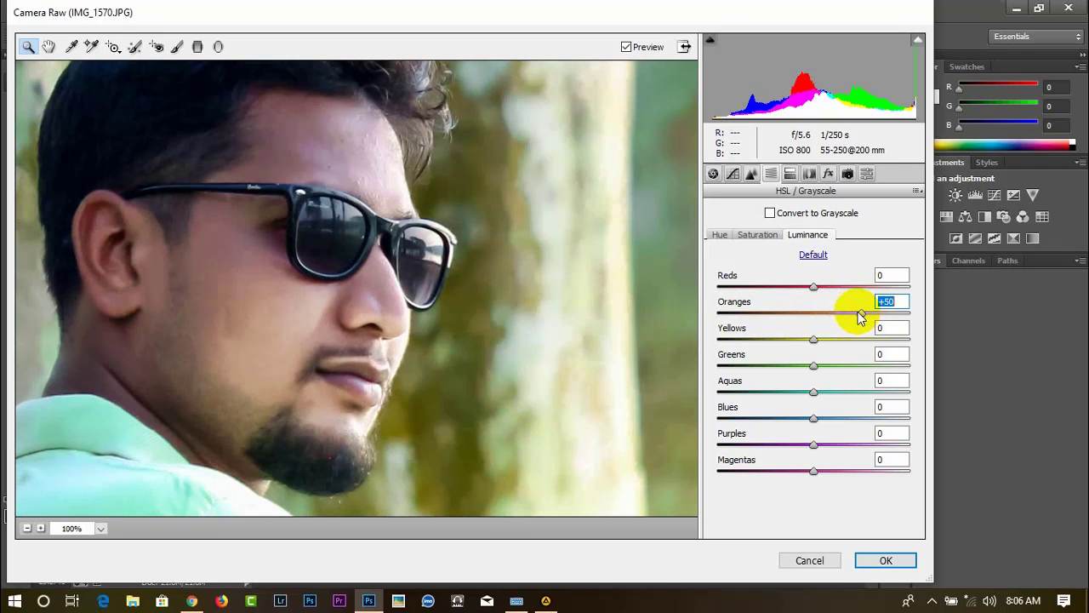
pyautogui.scroll(-5, 394, 348)
pyautogui.scroll(-3, 395, 347)
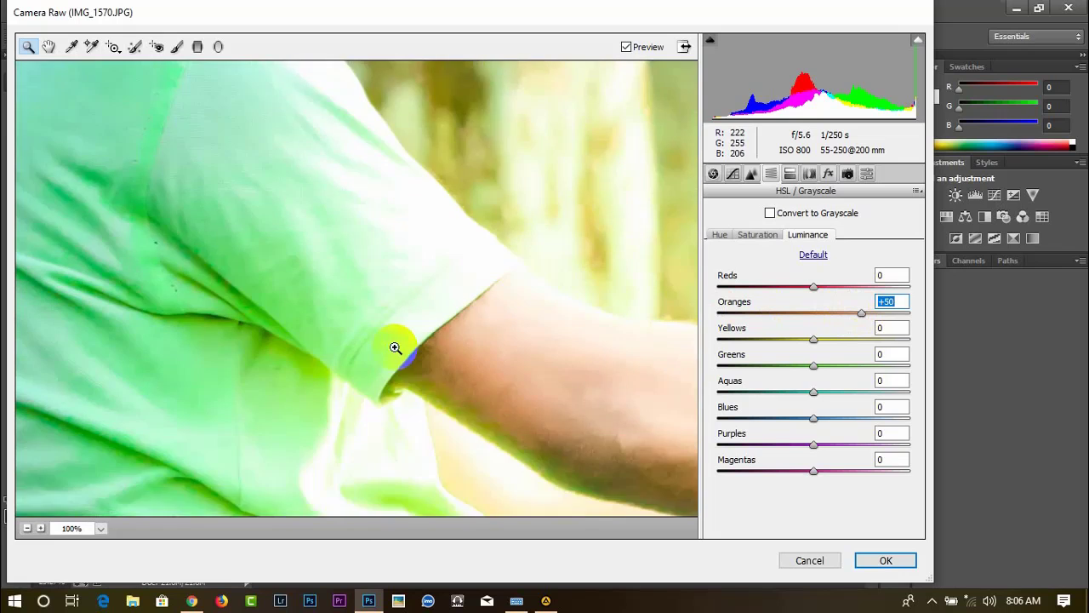
pyautogui.scroll(-5, 395, 347)
pyautogui.scroll(3, 395, 346)
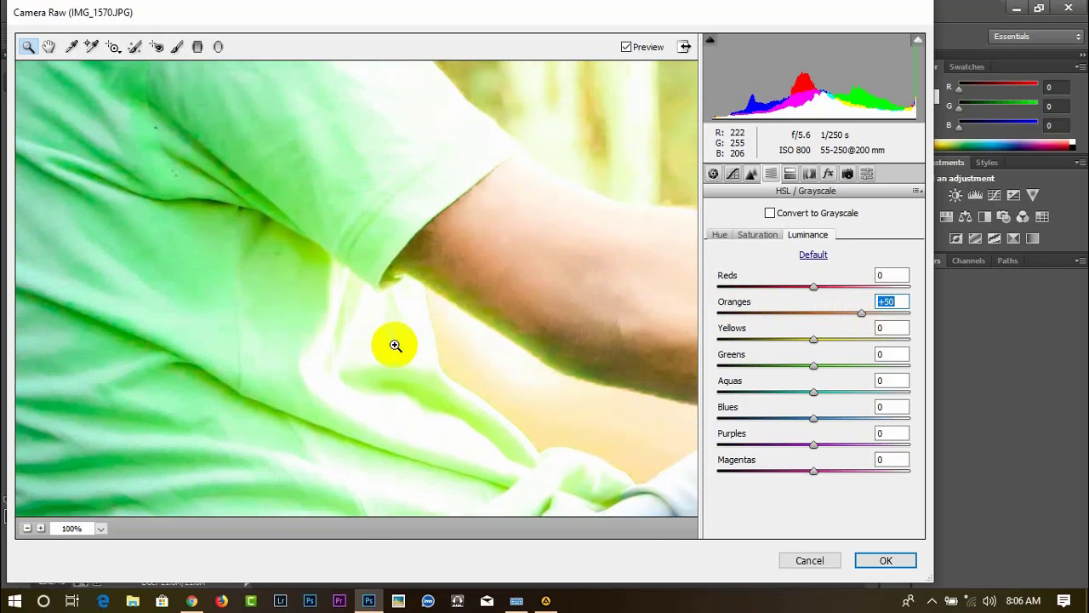
pyautogui.scroll(2, 395, 345)
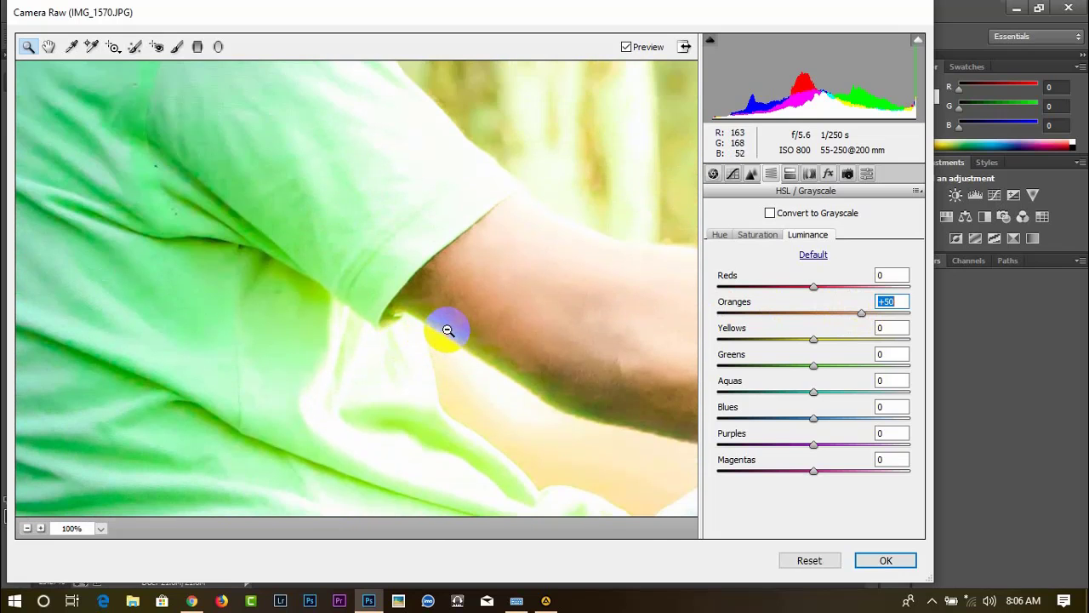
pyautogui.keyDown('alt'); pyautogui.click(448, 331); pyautogui.keyUp('alt')
pyautogui.keyDown('alt'); pyautogui.click(444, 322); pyautogui.keyUp('alt')
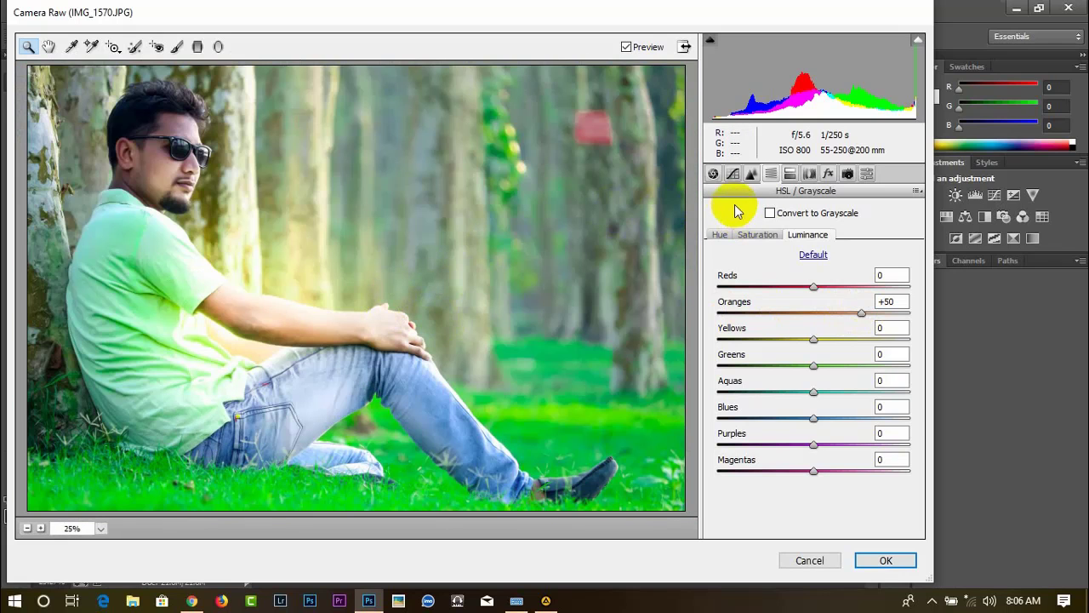
# Cool the white balance temperature and slightly lower exposure in Camera Raw's Basic panel
pyautogui.click(714, 173)
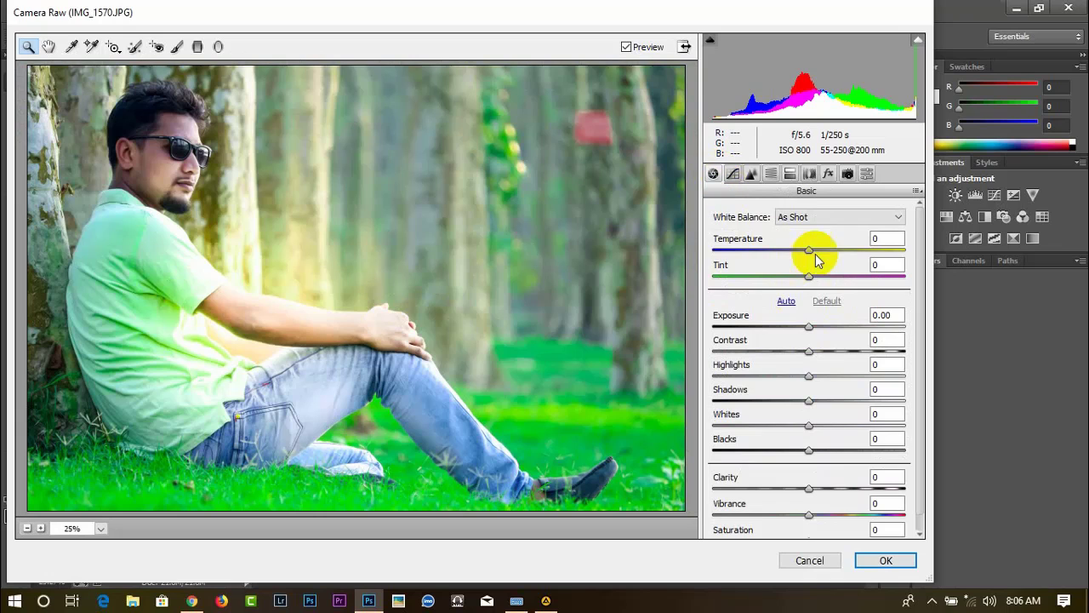
pyautogui.moveTo(809, 250); pyautogui.dragTo(813, 250)
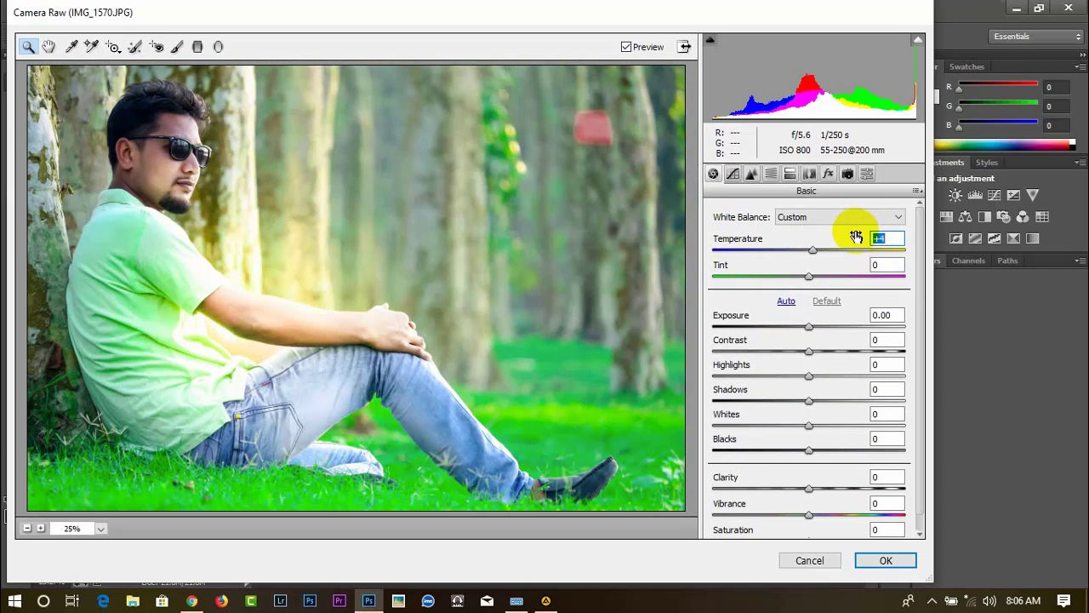
pyautogui.write('0')
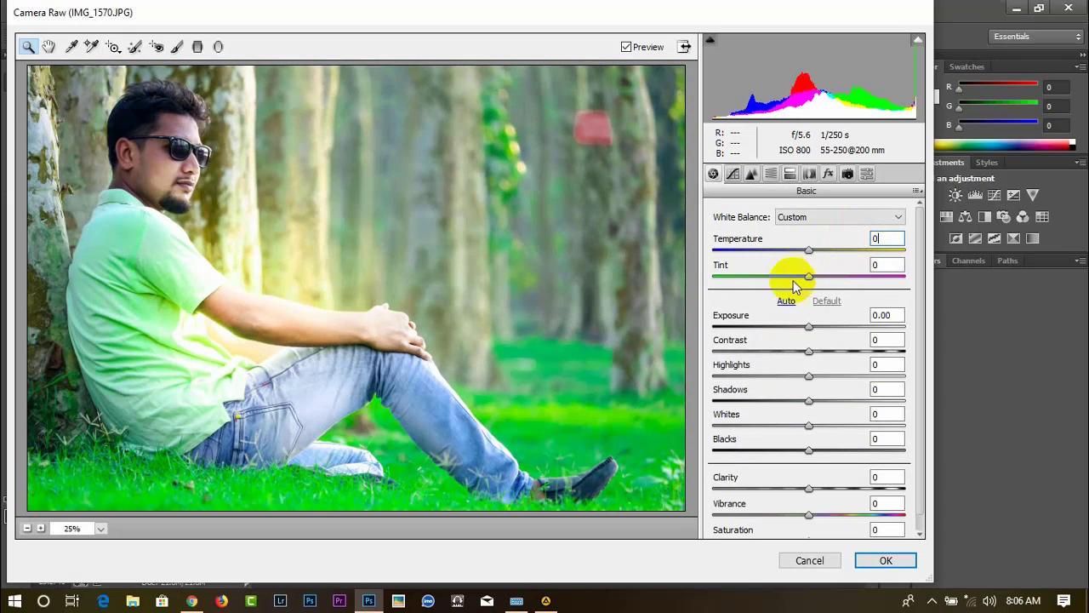
pyautogui.moveTo(809, 326); pyautogui.dragTo(806, 327)
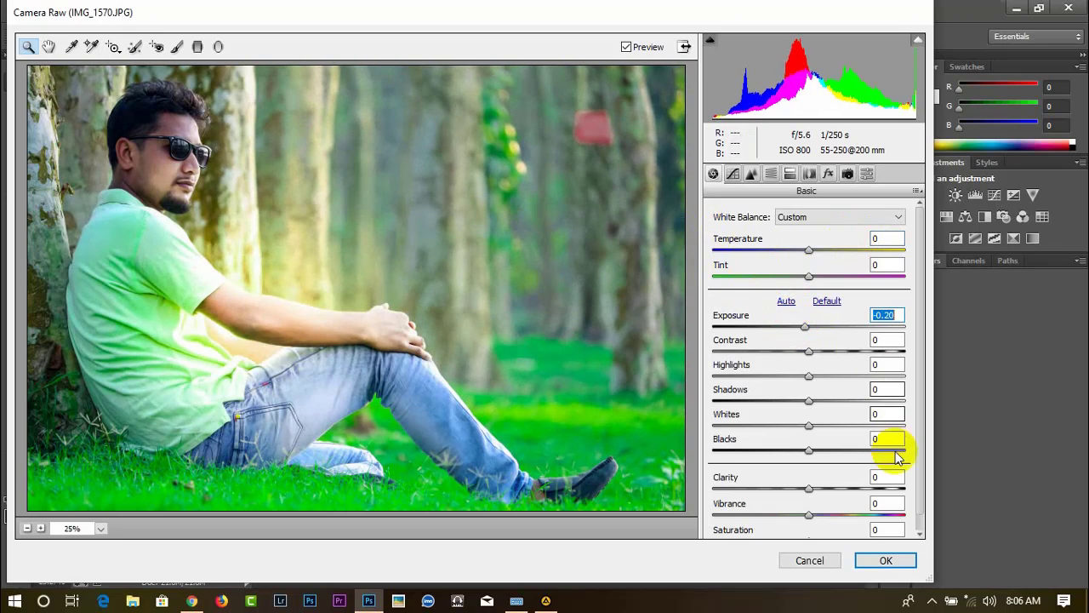
pyautogui.click(881, 562)
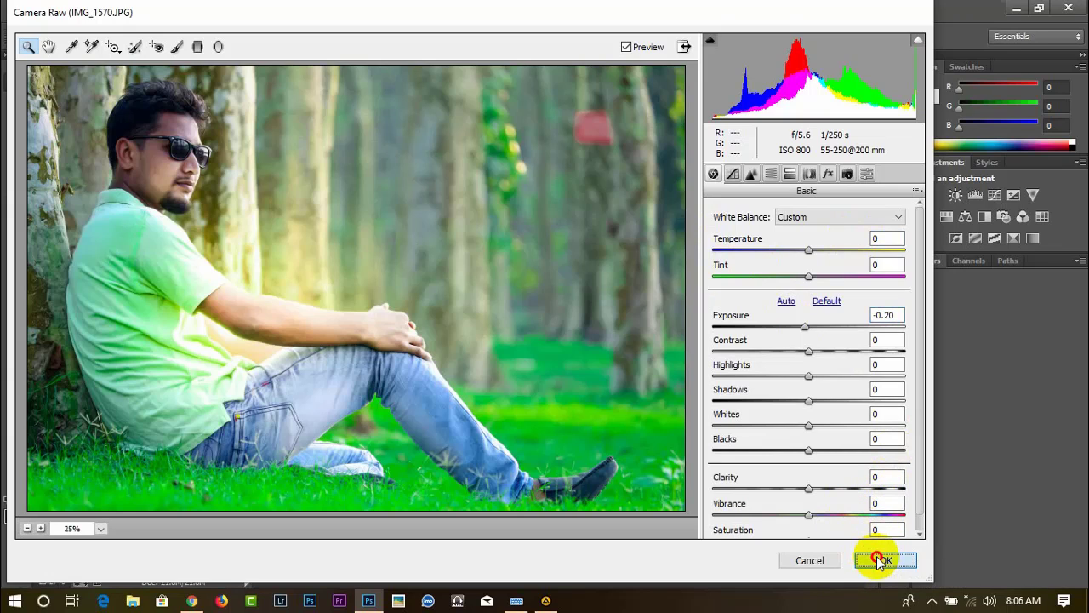
# Set Greens luminance +10, saturation +20 and hue -17, then apply the Camera Raw grade
pyautogui.click(771, 177)
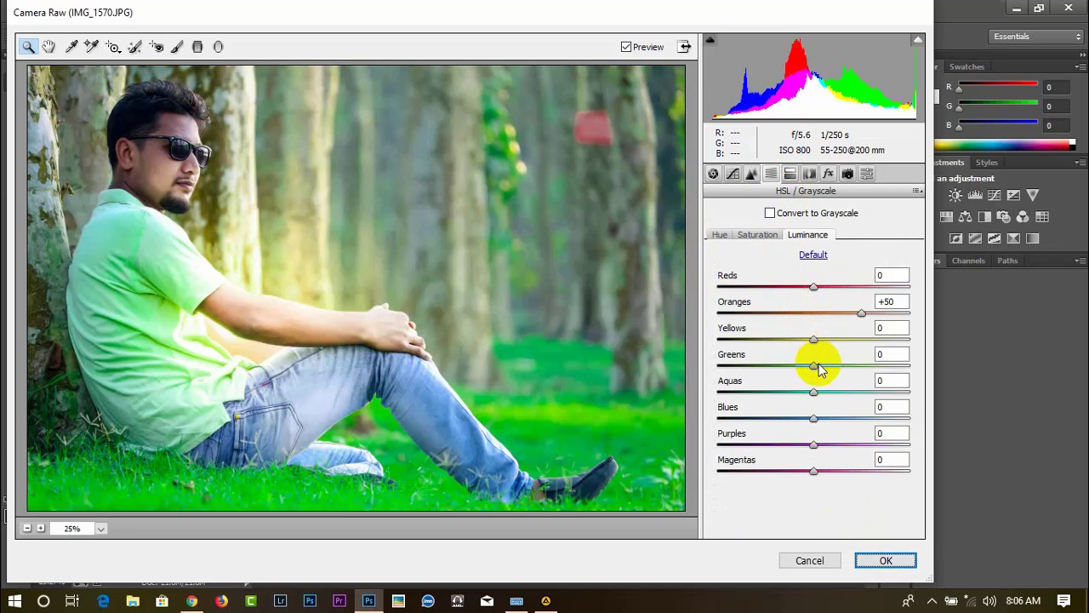
pyautogui.moveTo(816, 368); pyautogui.dragTo(839, 380)
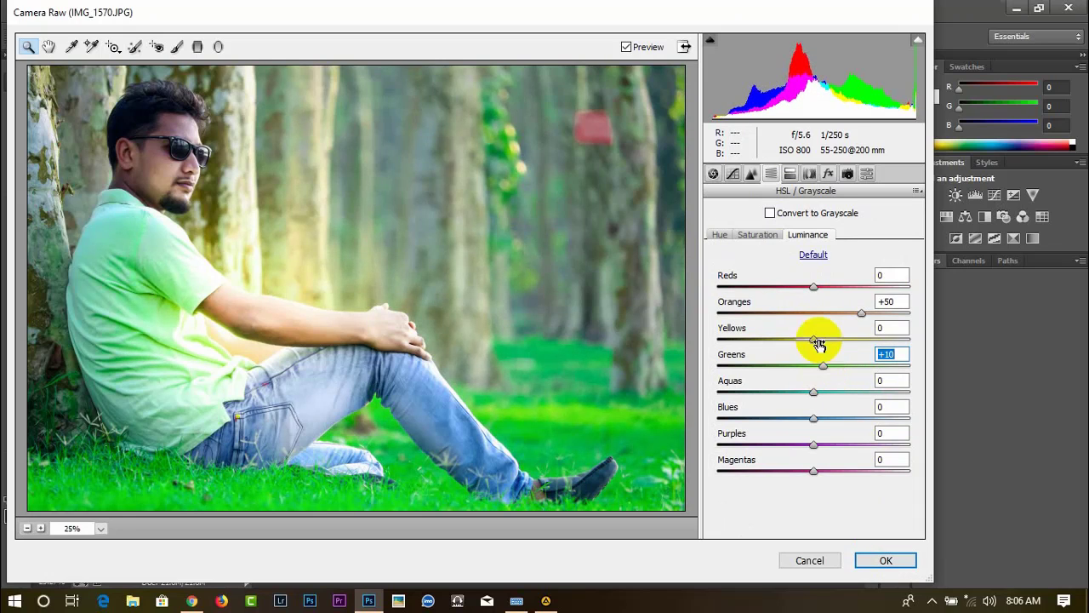
pyautogui.click(755, 235)
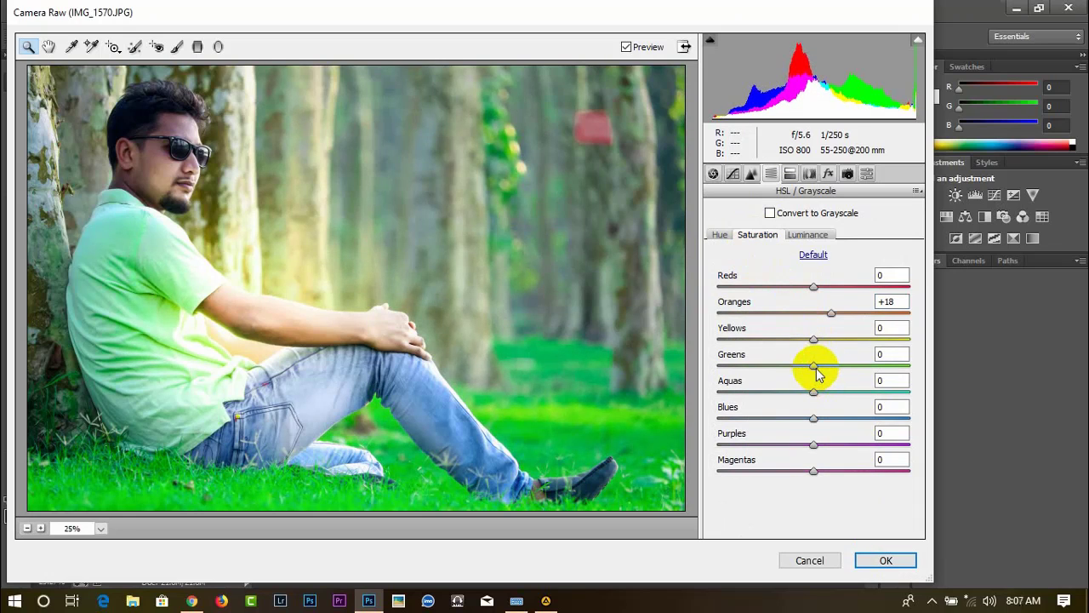
pyautogui.moveTo(817, 368); pyautogui.dragTo(838, 372)
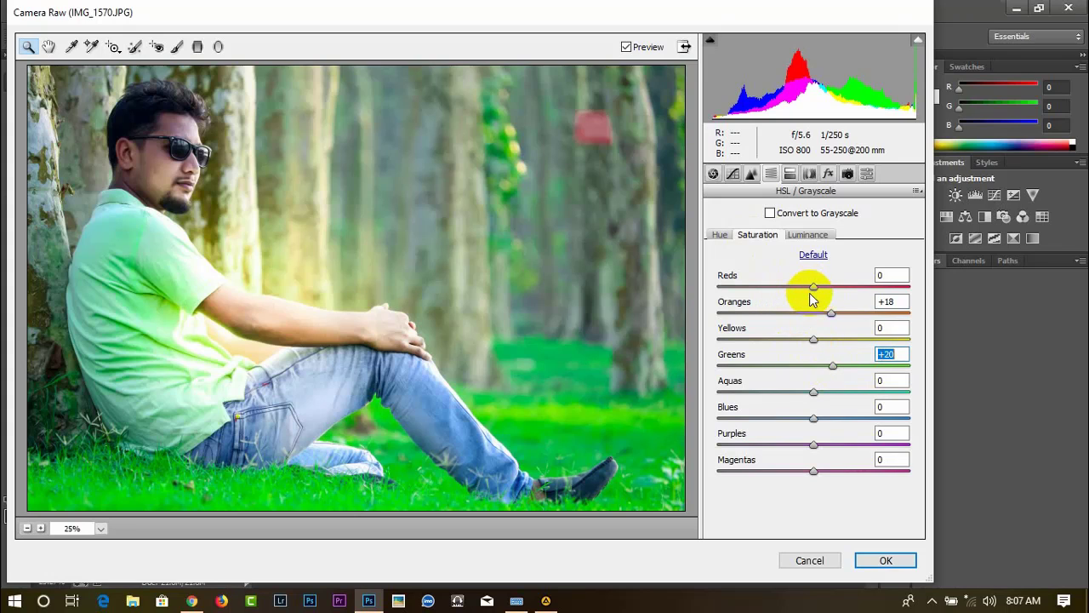
pyautogui.click(720, 234)
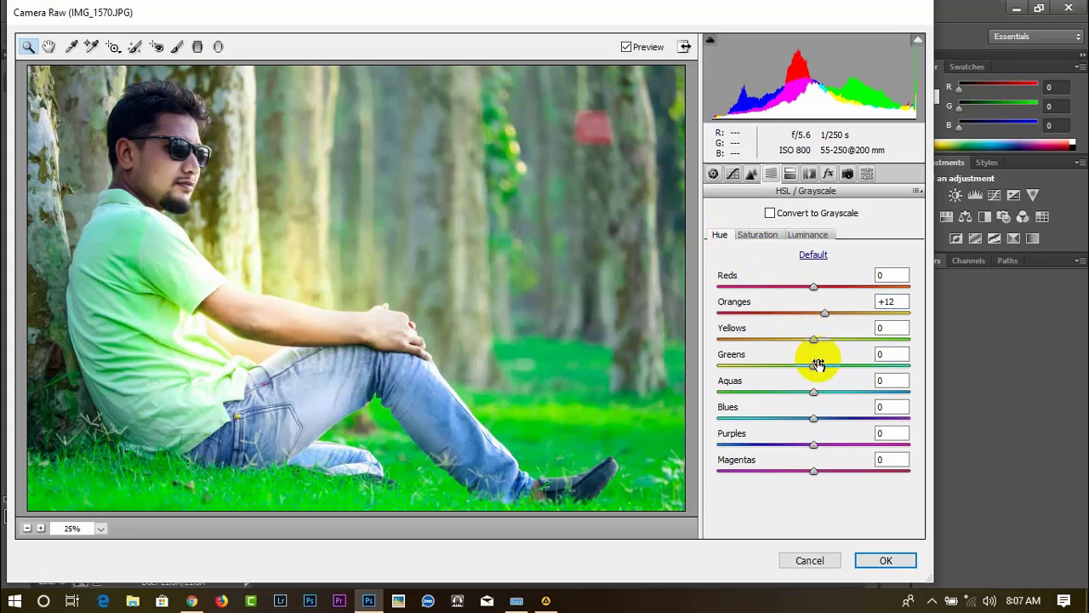
pyautogui.moveTo(813, 364); pyautogui.dragTo(797, 365)
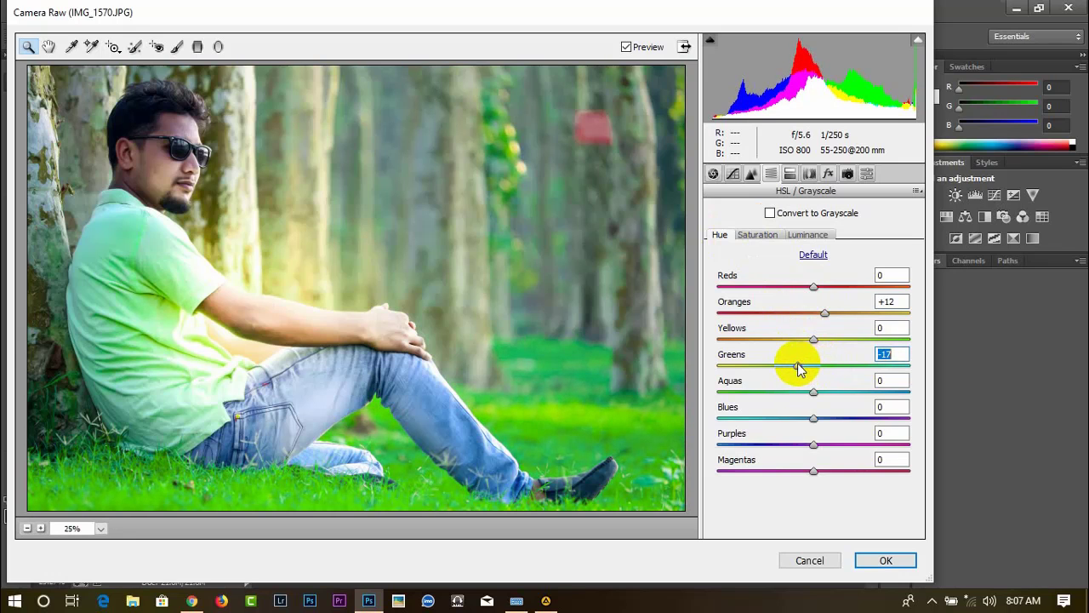
pyautogui.click(894, 557)
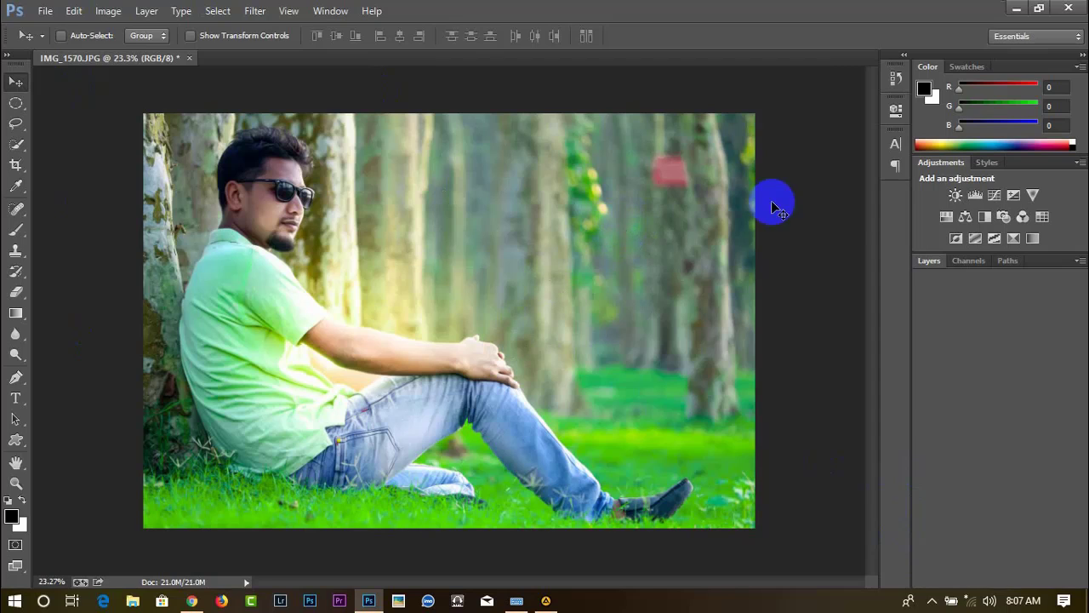
# Duplicate the Background layer as 'Background copy' from the Layers panel
pyautogui.click(935, 259)
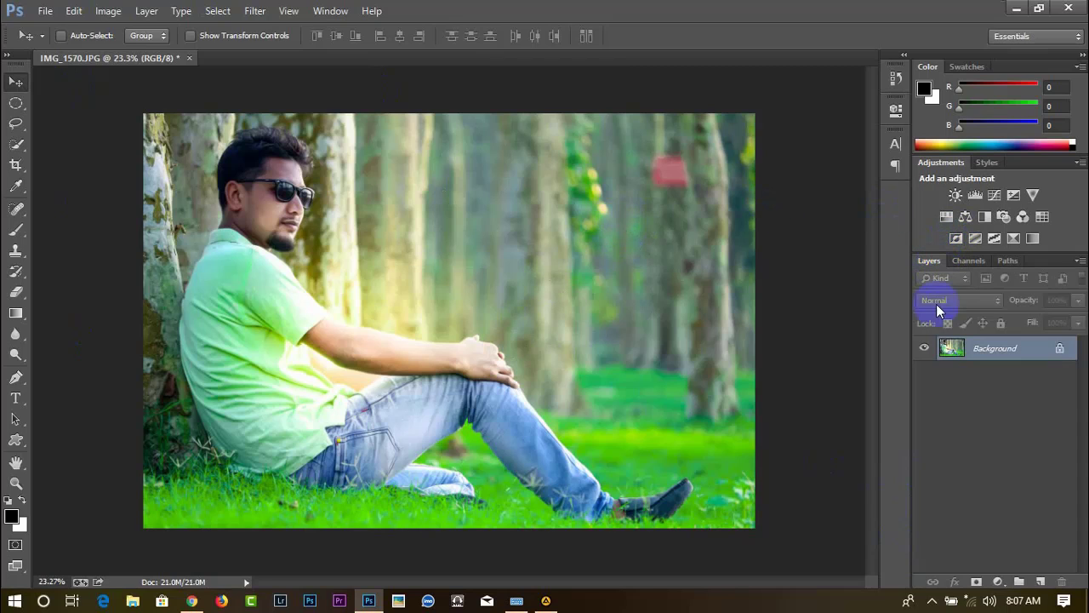
pyautogui.rightClick(976, 352)
pyautogui.click(861, 306)
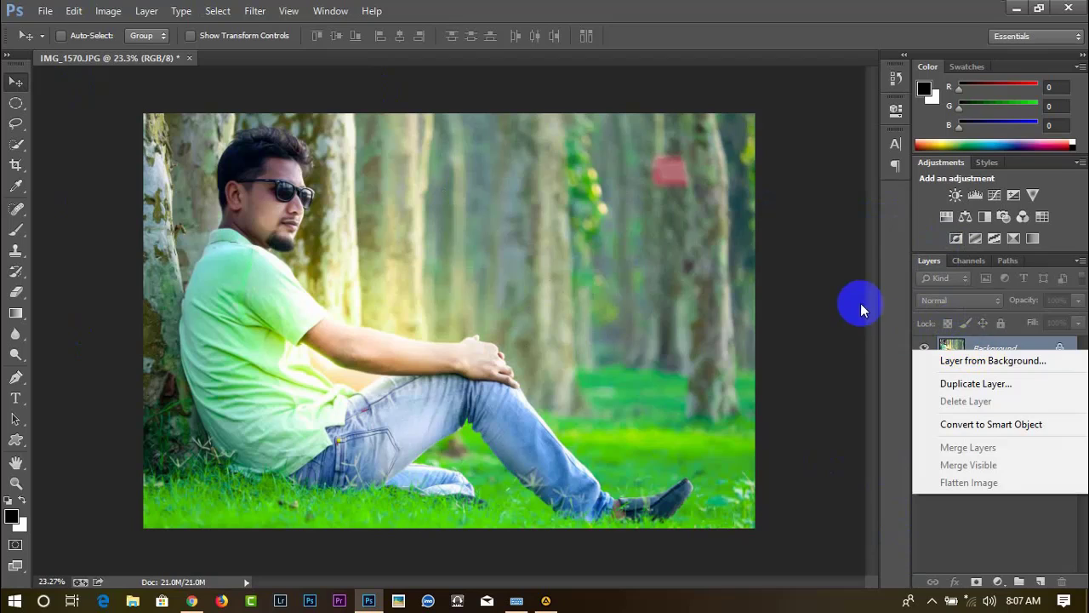
pyautogui.click(996, 383)
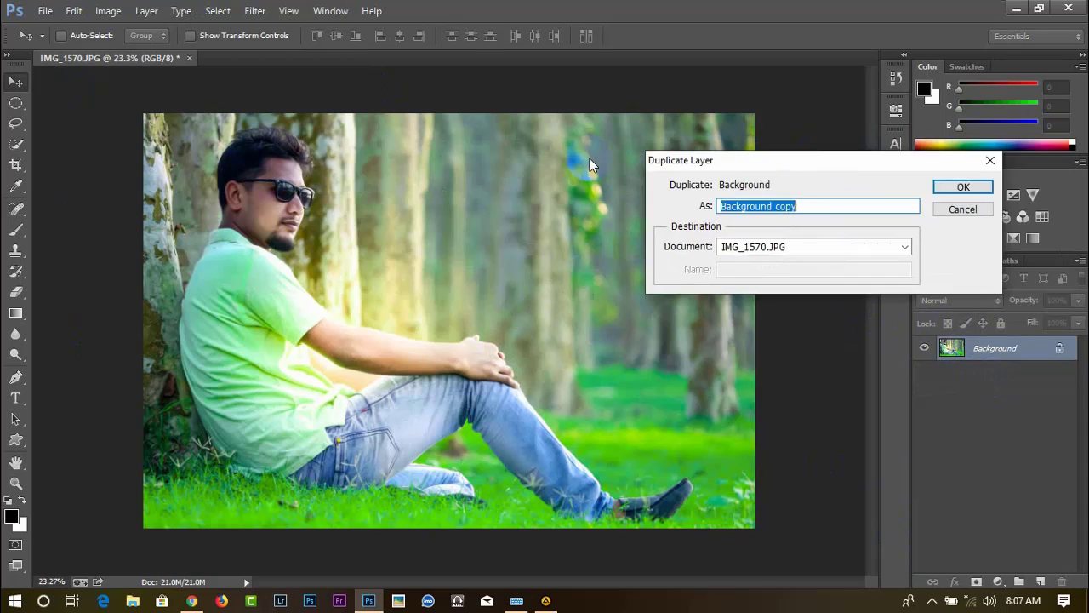
pyautogui.click(774, 202)
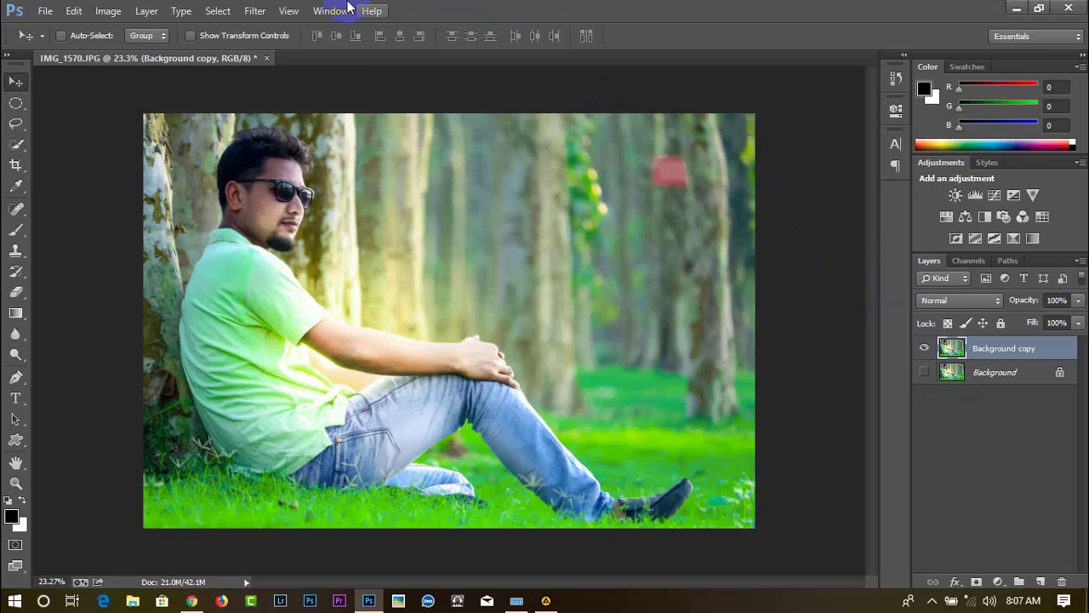
pyautogui.click(255, 10)
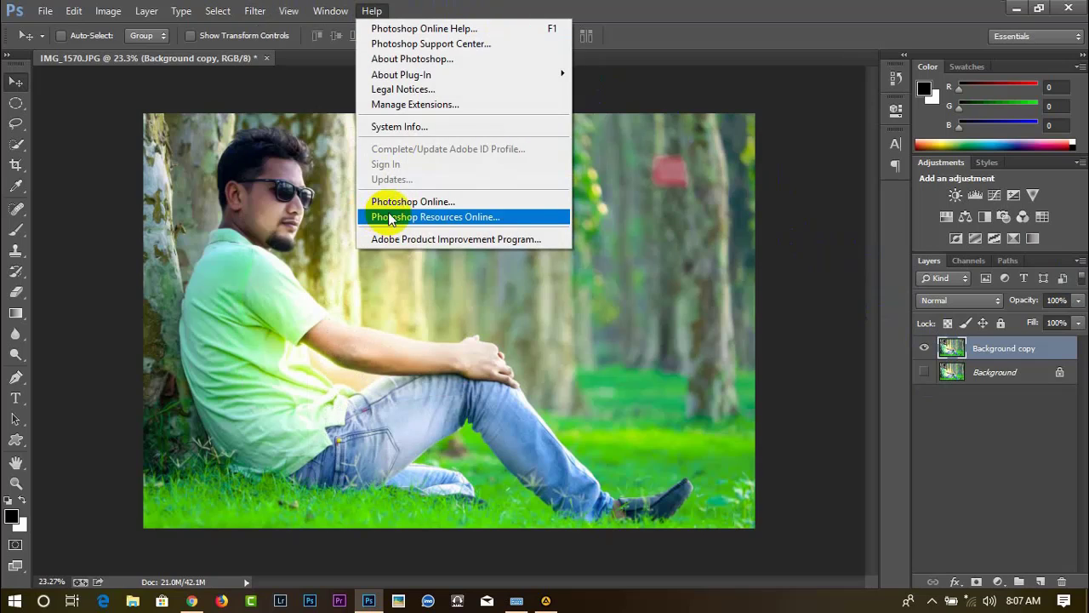
pyautogui.click(688, 24)
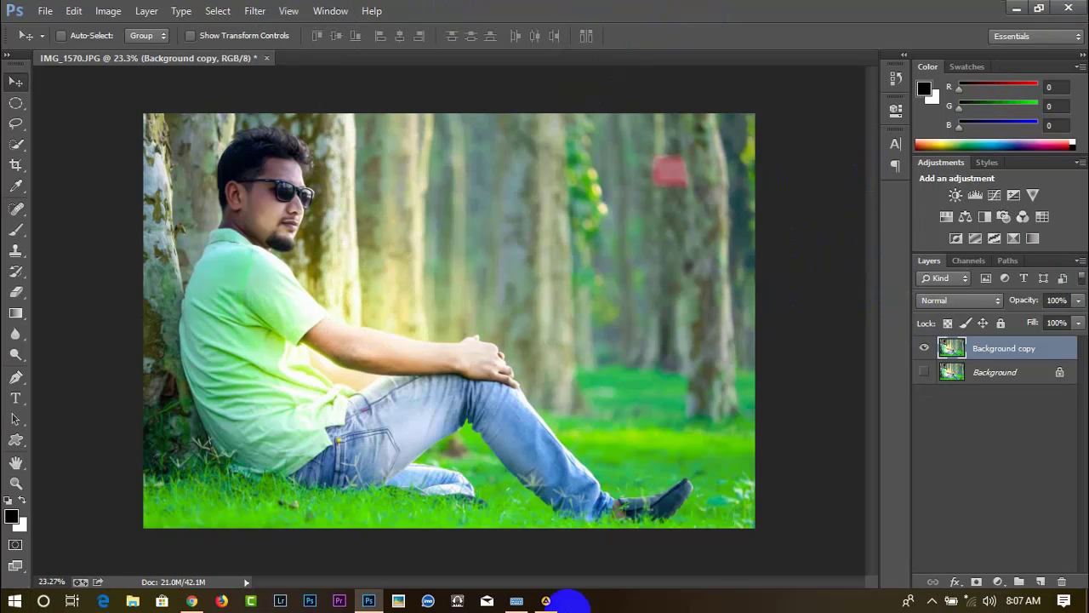
# Add a new layer, pick the Brush tool and set the foreground colour to saturated yellow
pyautogui.click(1042, 582)
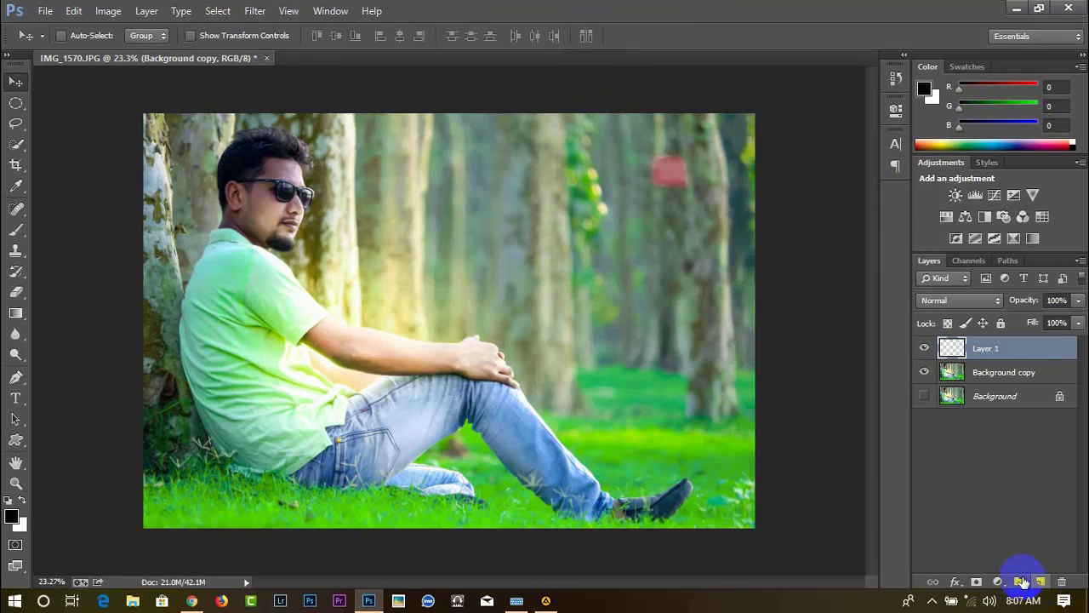
pyautogui.click(15, 230)
pyautogui.keyDown('alt'); pyautogui.click(366, 316); pyautogui.keyUp('alt')
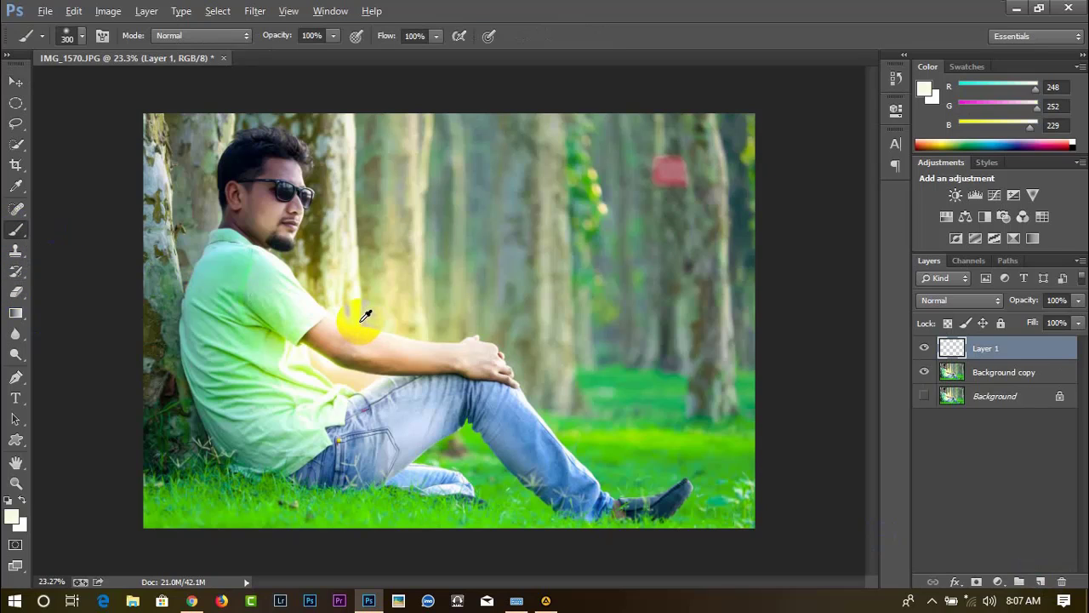
pyautogui.click(10, 515)
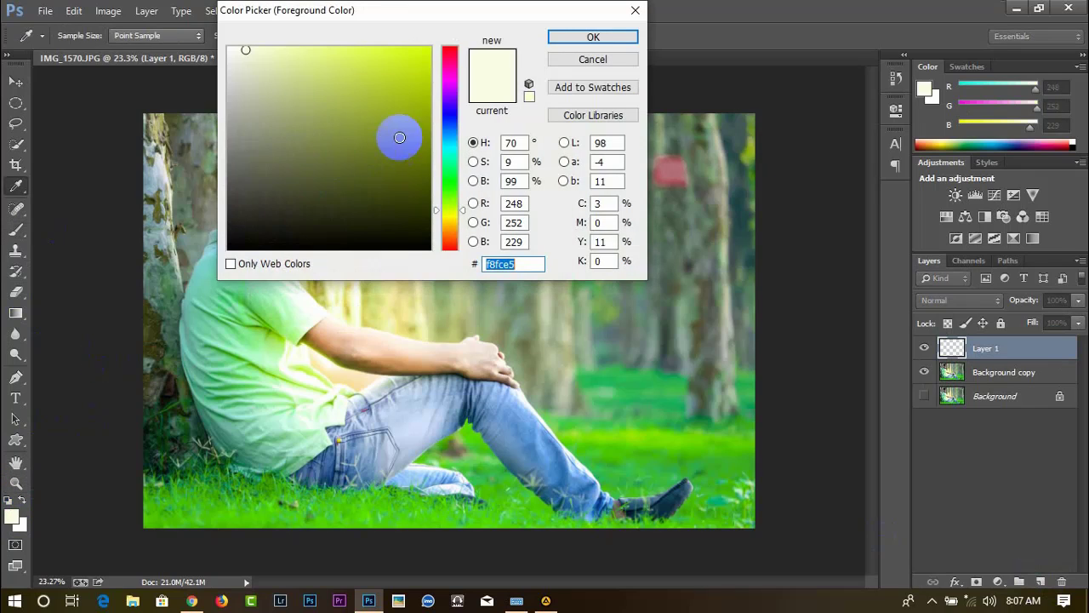
pyautogui.click(451, 226)
pyautogui.click(422, 52)
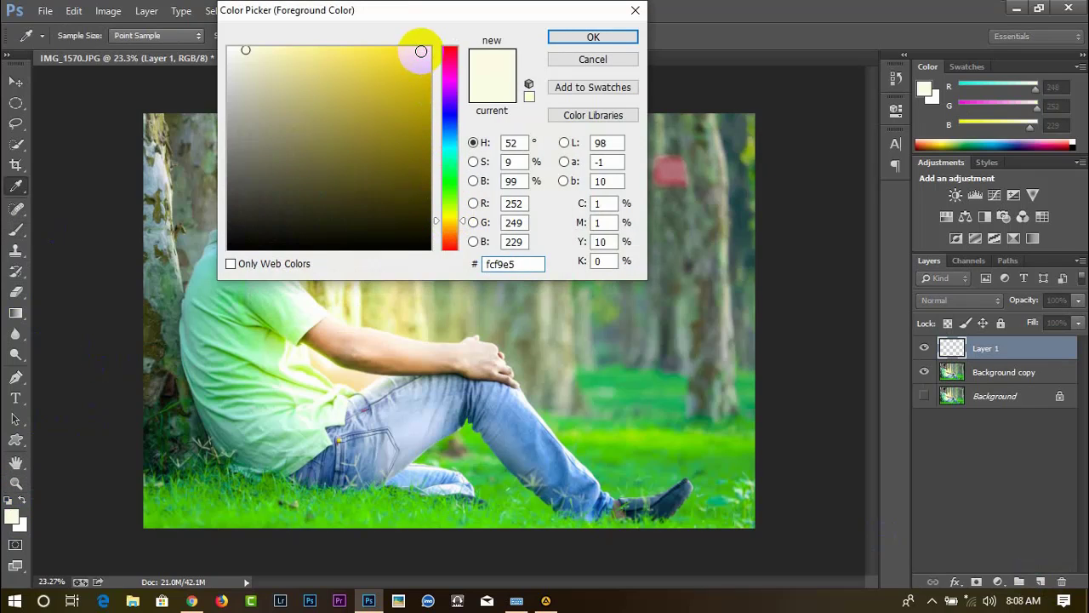
pyautogui.click(593, 38)
pyautogui.press('b')
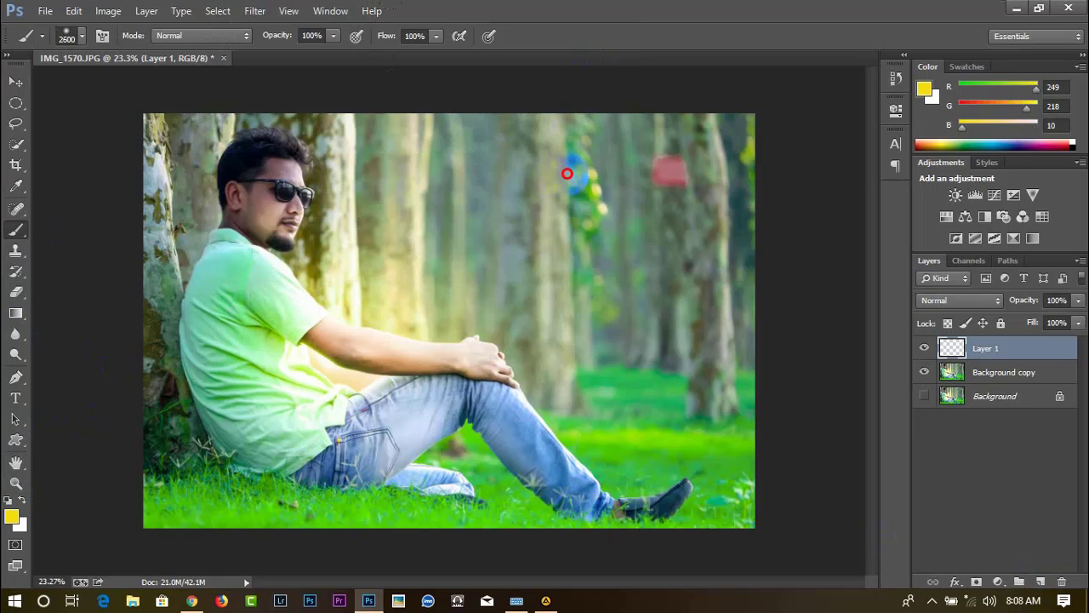
# Paint soft yellow dabs over the upper-middle trees and set Layer 1 to Screen
pyautogui.click(568, 172)
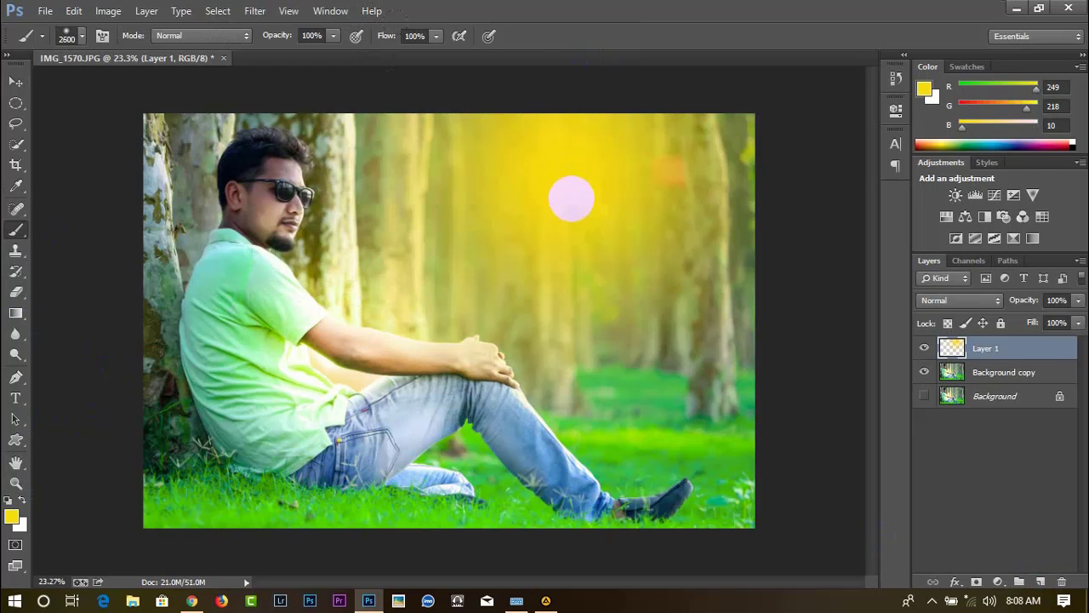
pyautogui.click(573, 200)
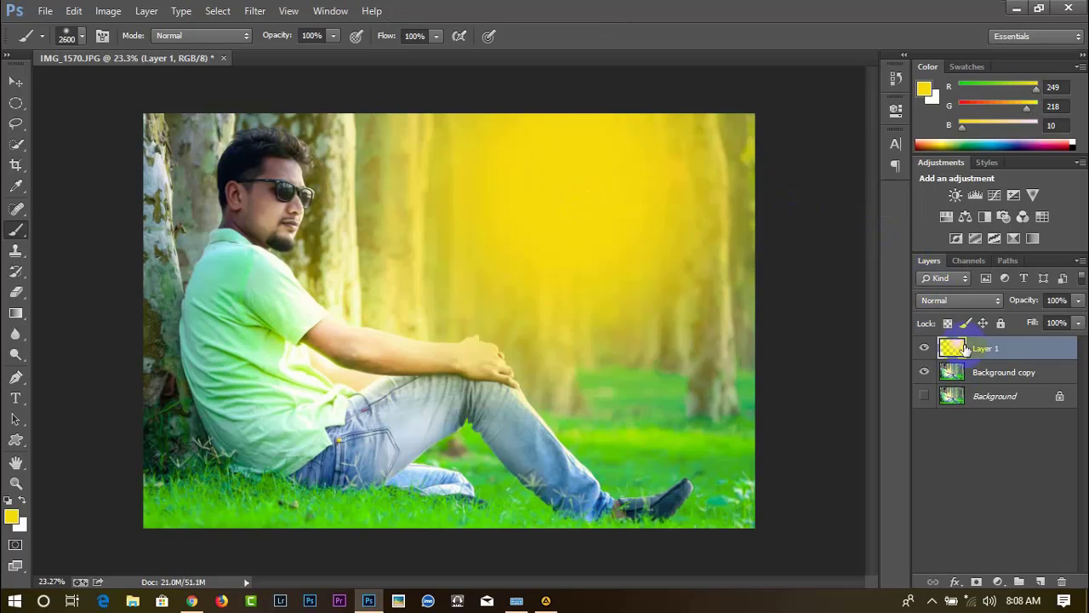
pyautogui.click(987, 302)
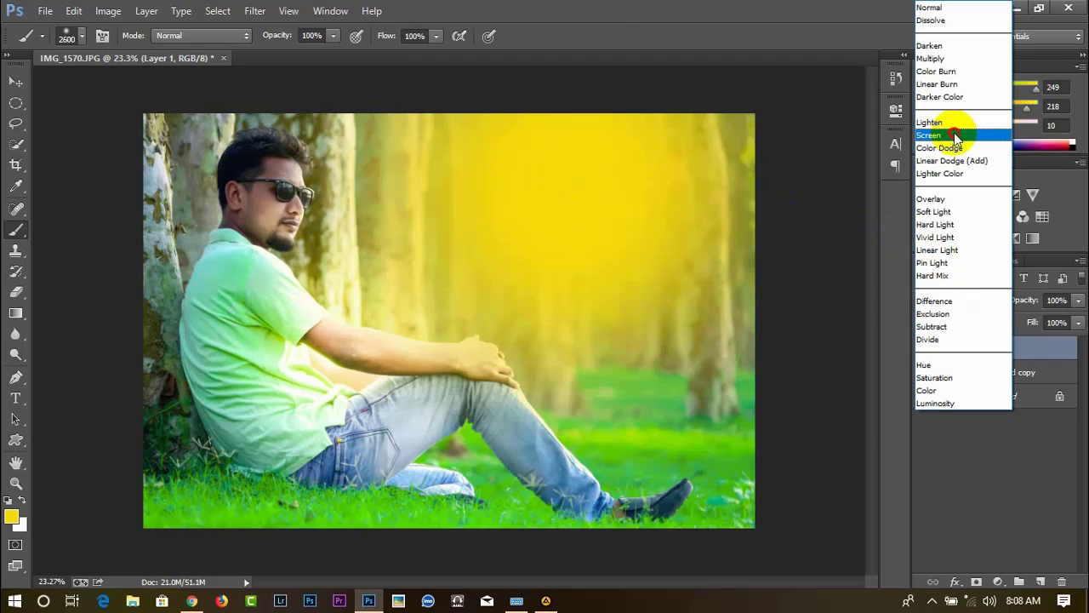
pyautogui.click(960, 132)
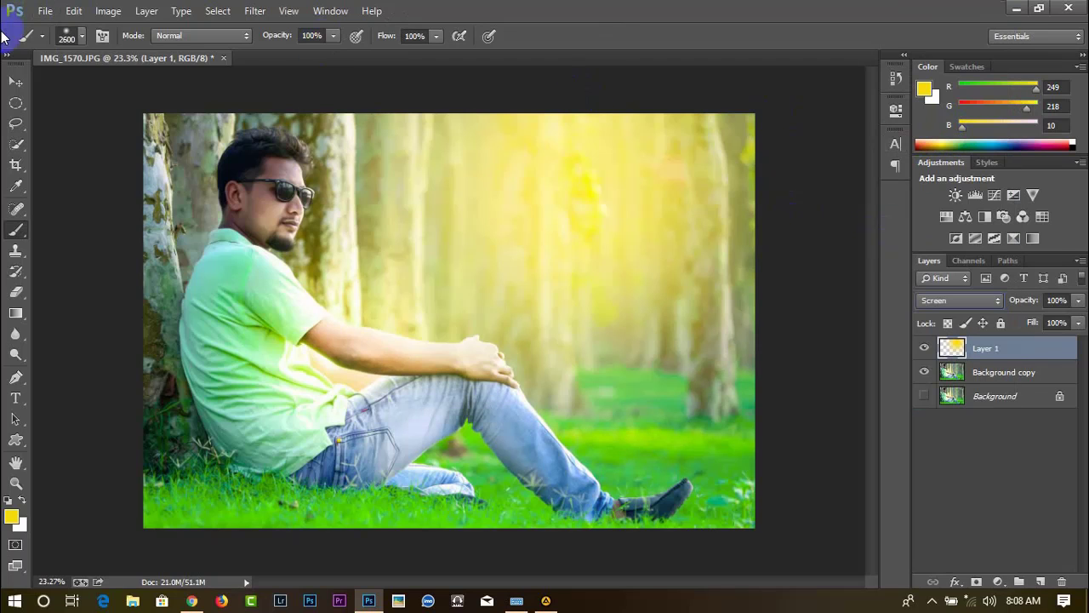
# Move the yellow glow upward and soften it with a 126.2-pixel Gaussian Blur
pyautogui.click(16, 81)
pyautogui.moveTo(532, 219); pyautogui.dragTo(519, 160)
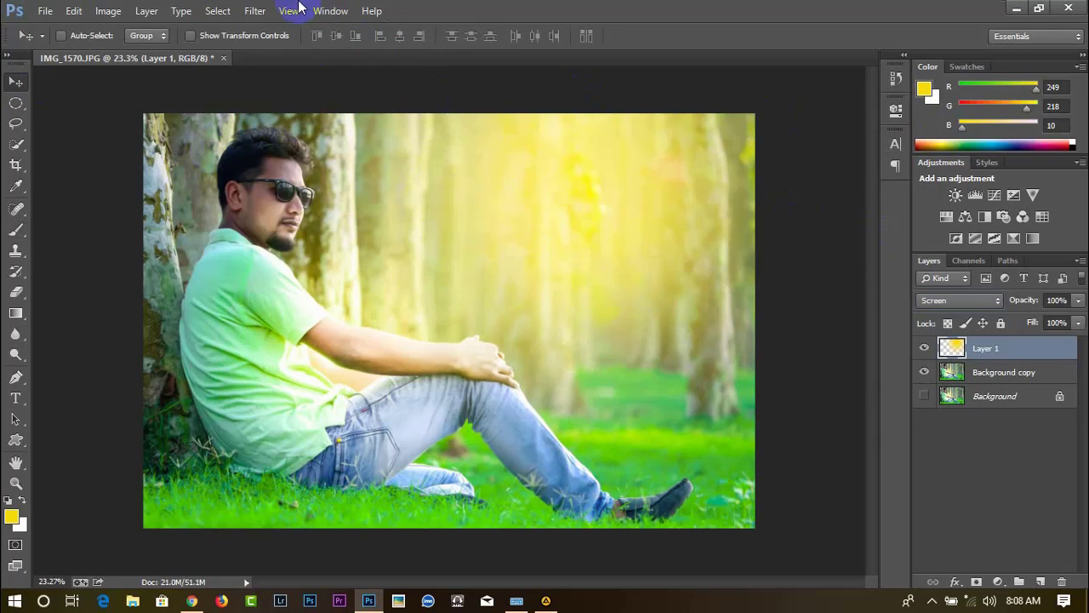
pyautogui.click(254, 10)
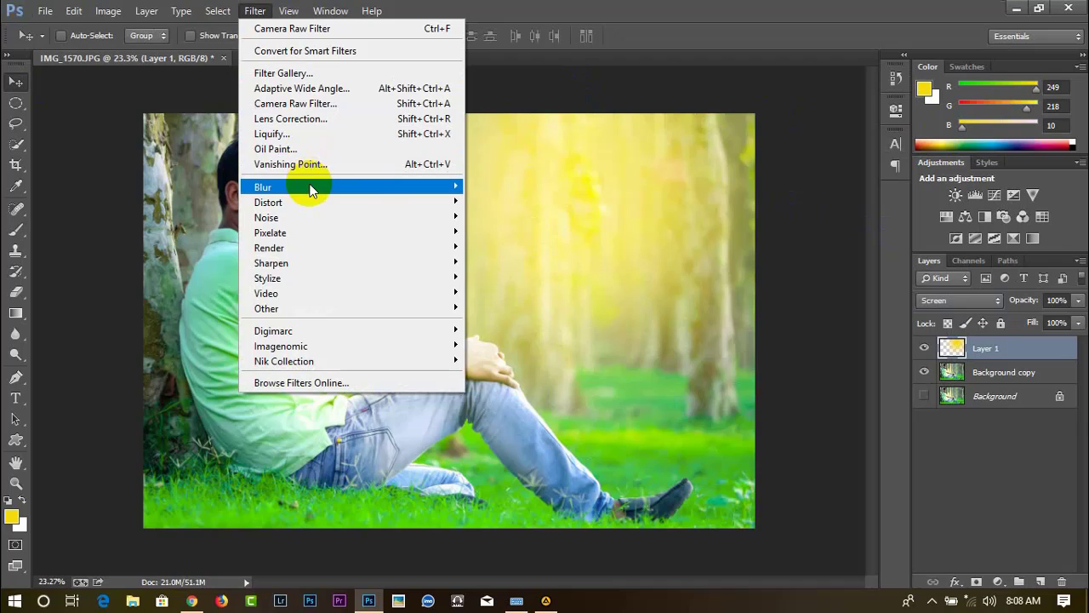
pyautogui.moveTo(349, 187)
pyautogui.click(508, 300)
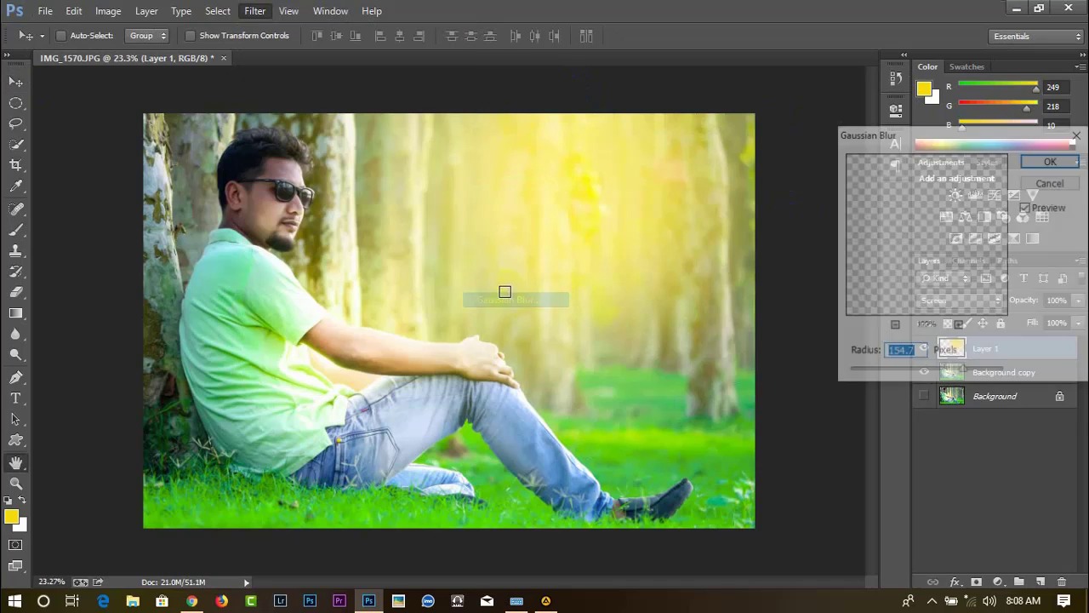
pyautogui.moveTo(943, 374)
pyautogui.mouseDown()
pyautogui.moveTo(965, 374)
pyautogui.moveTo(954, 371)
pyautogui.mouseUp()
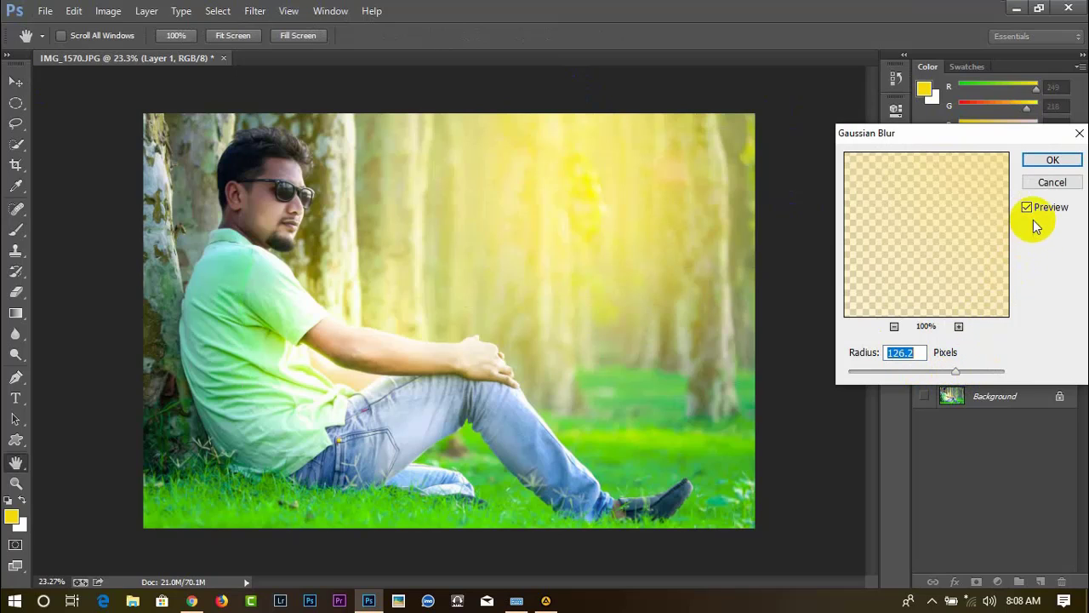
pyautogui.click(1046, 159)
# Free-transform Layer 1: rotate about 13.34°, enlarge to roughly 139% by 119%, and reposition it
pyautogui.click(792, 143)
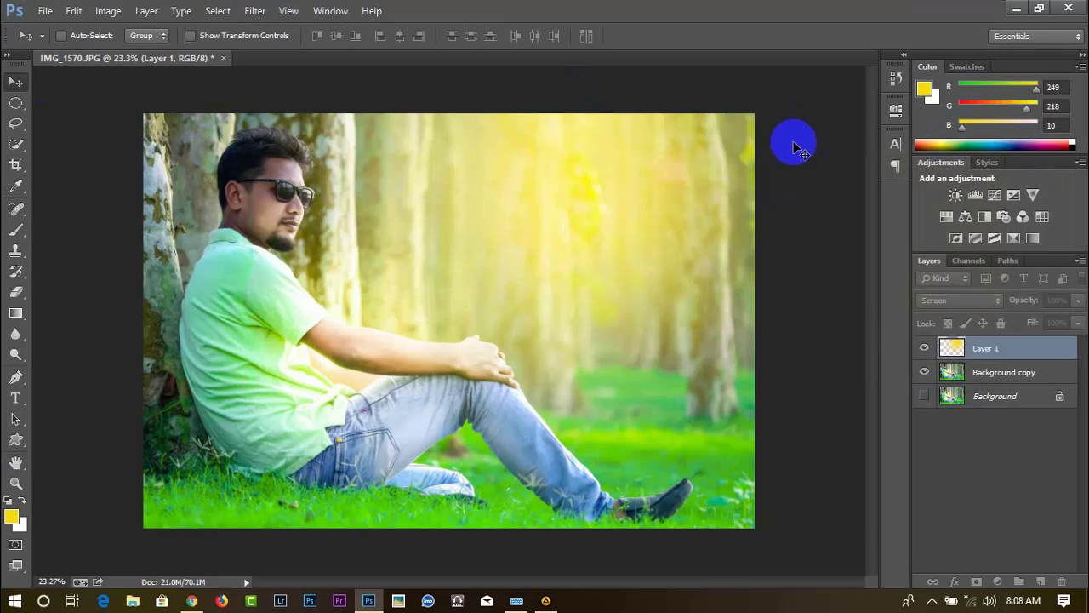
pyautogui.moveTo(607, 195); pyautogui.dragTo(617, 230)
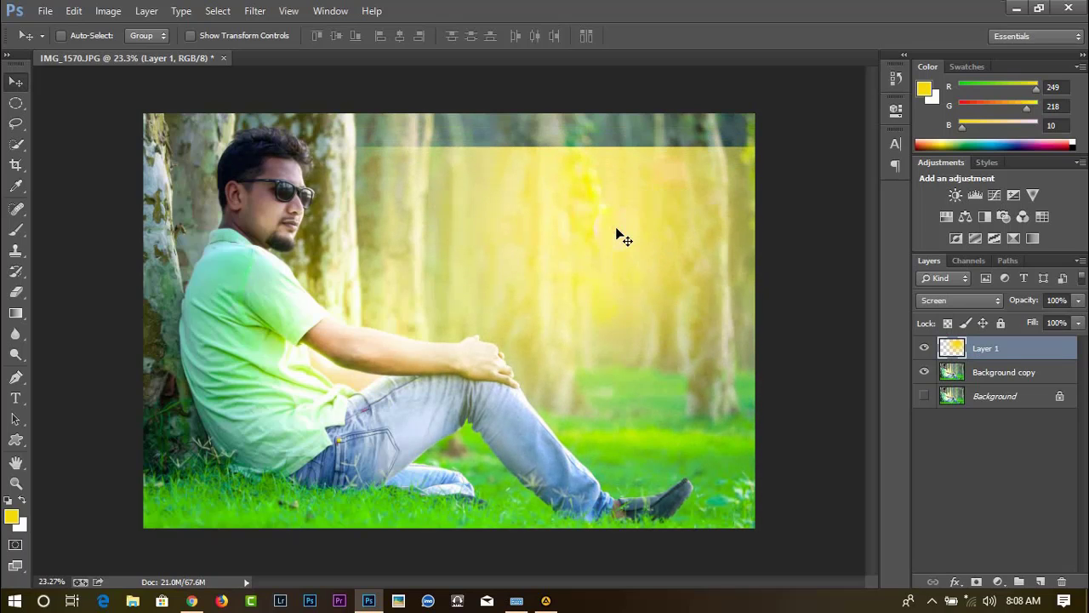
pyautogui.hotkey('ctrl', 't')
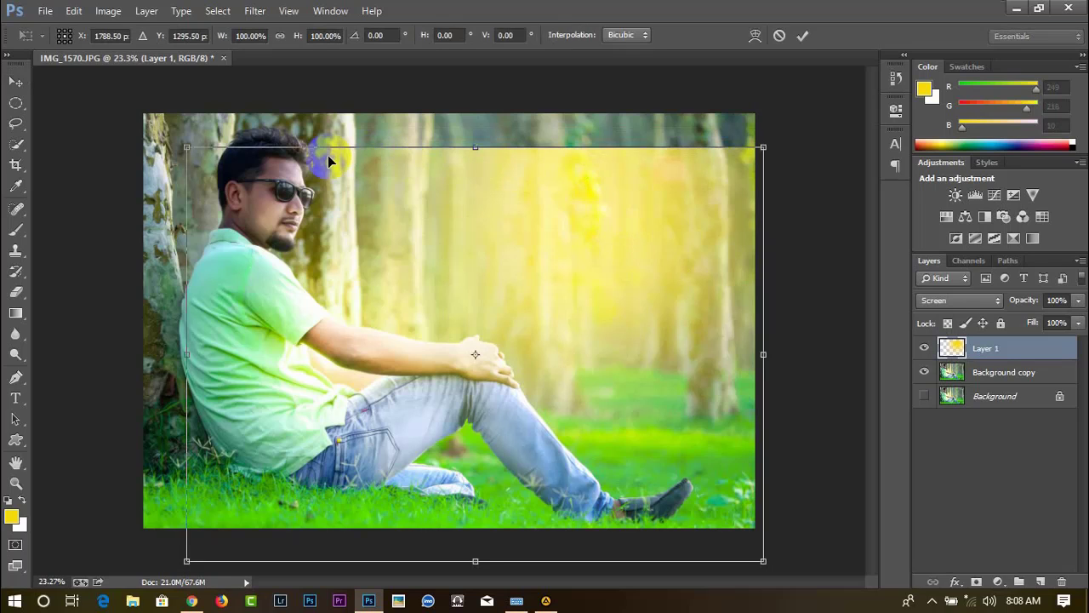
pyautogui.moveTo(217, 127); pyautogui.dragTo(297, 97)
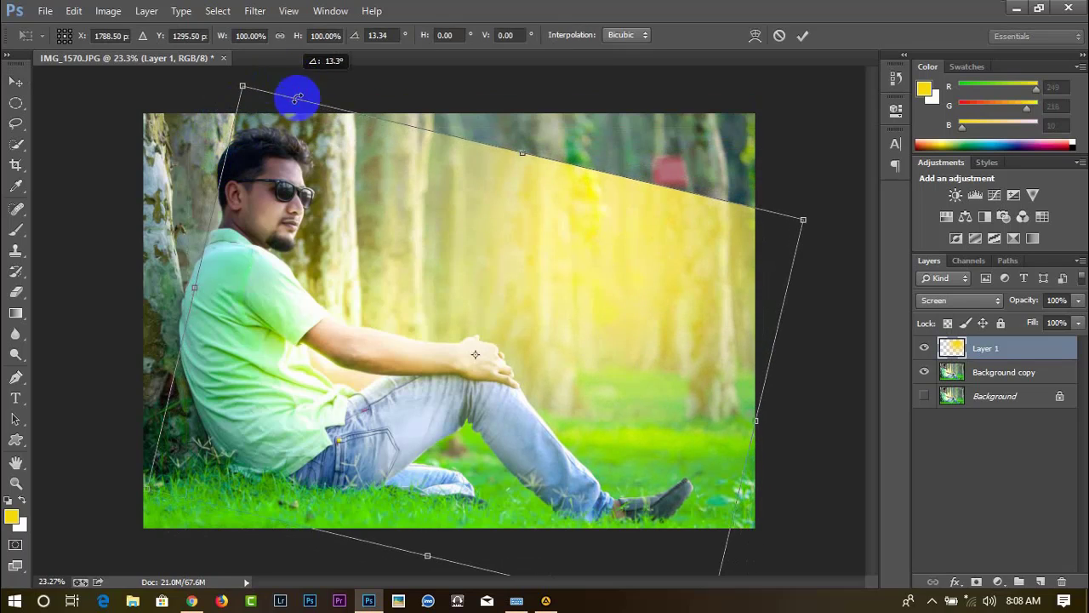
pyautogui.moveTo(434, 259); pyautogui.dragTo(498, 145)
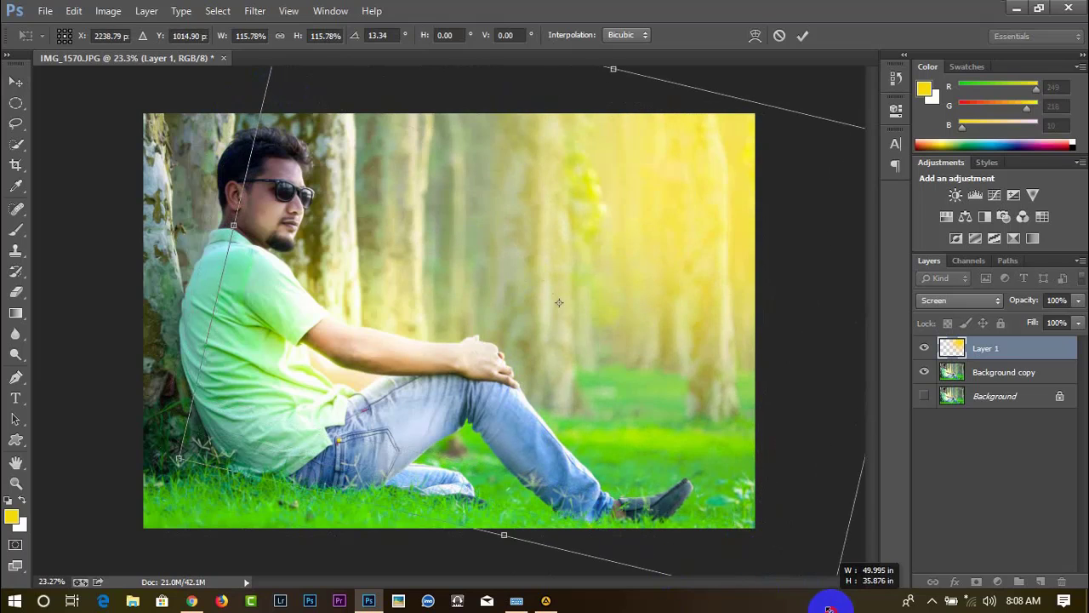
pyautogui.moveTo(754, 524); pyautogui.dragTo(851, 595)
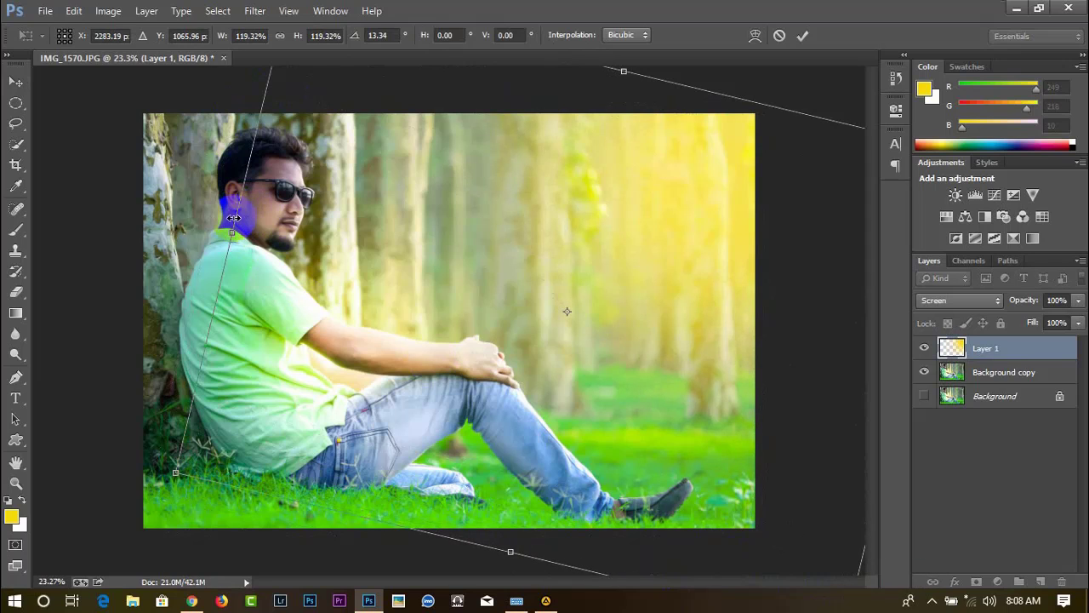
pyautogui.moveTo(232, 232); pyautogui.dragTo(119, 205)
pyautogui.moveTo(311, 215); pyautogui.dragTo(385, 223)
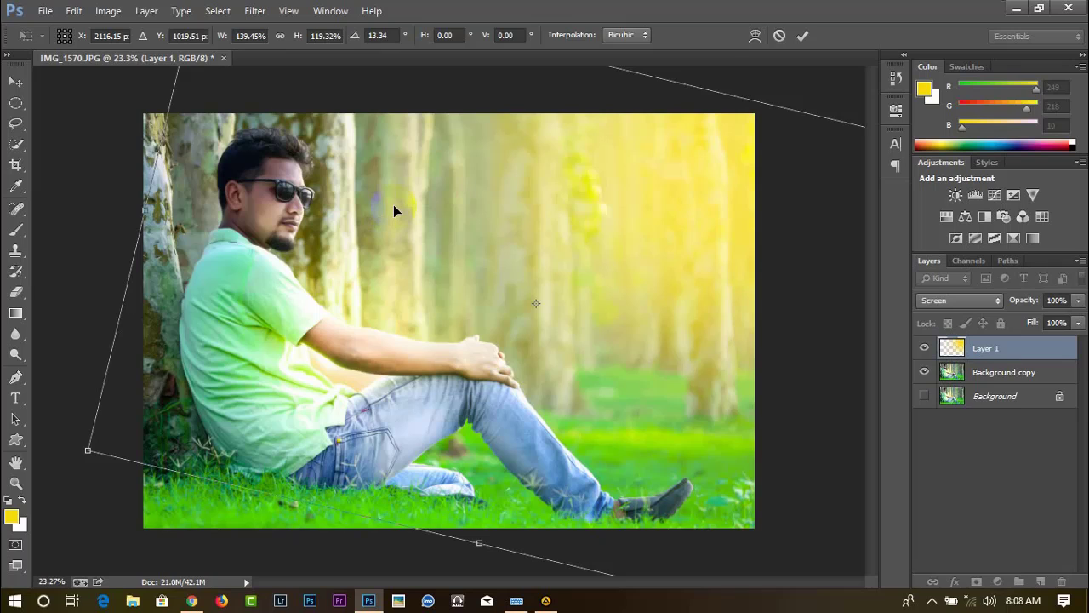
pyautogui.press('Return')
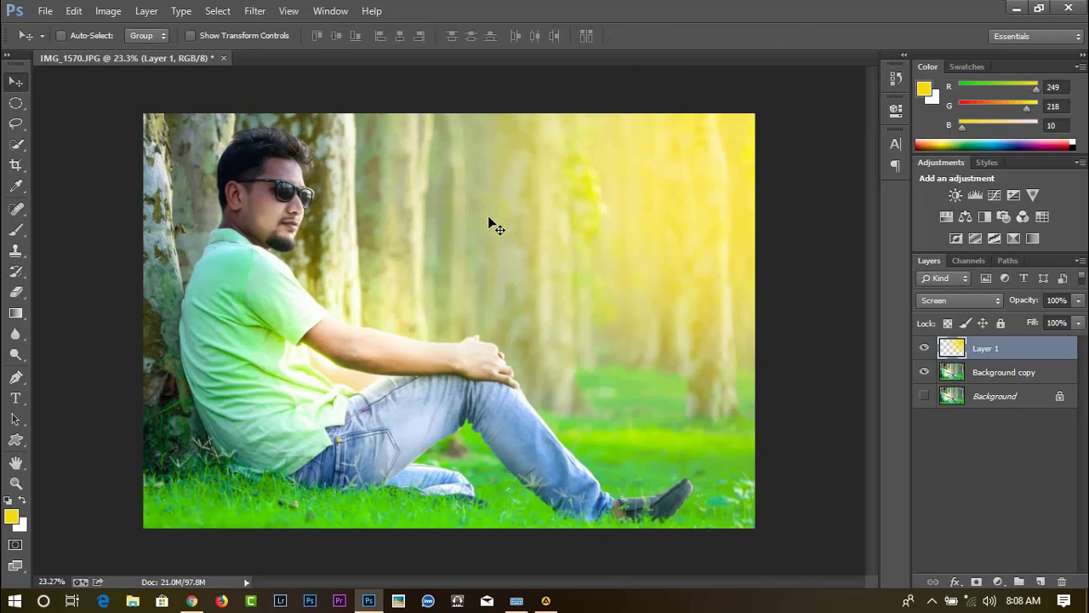
# Nudge the glow layer, then add an Exposure layer at -0.33, offset +0.0124, gamma 1.09
pyautogui.moveTo(603, 233); pyautogui.dragTo(650, 183)
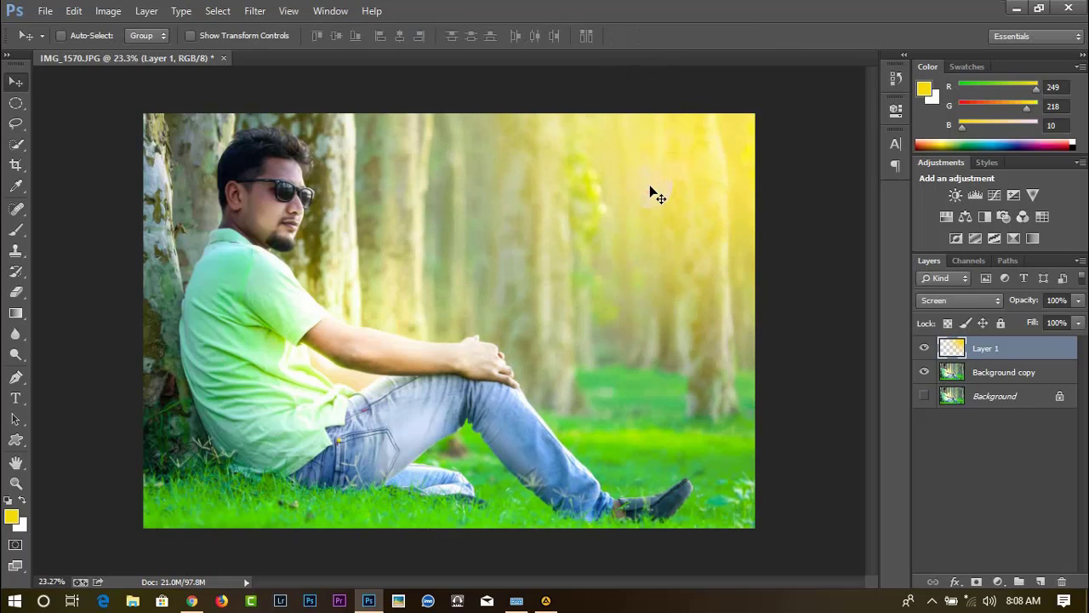
pyautogui.click(437, 159)
pyautogui.click(1000, 583)
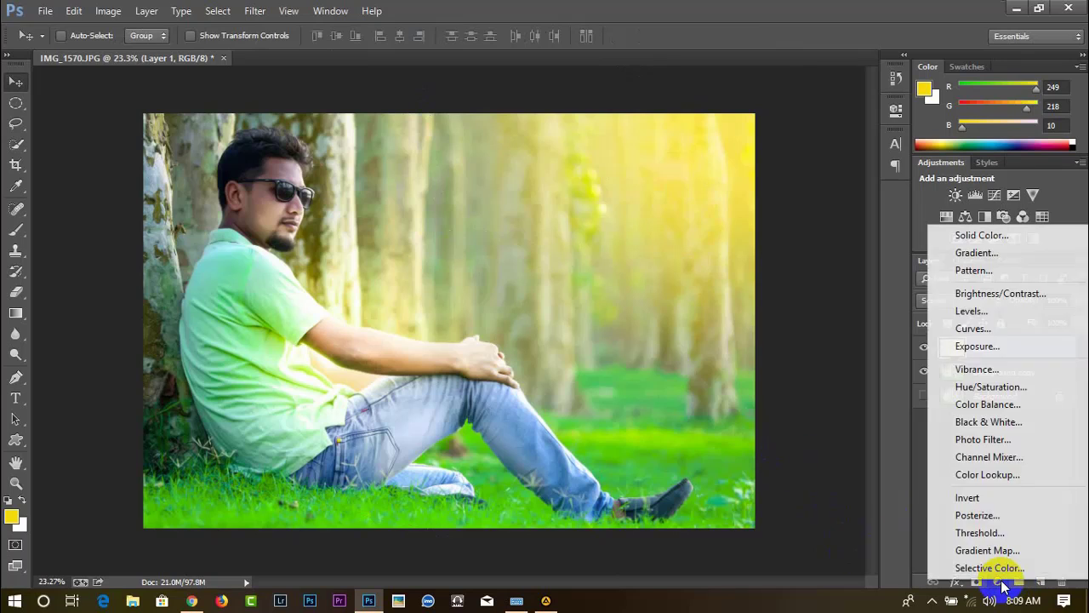
pyautogui.click(1010, 357)
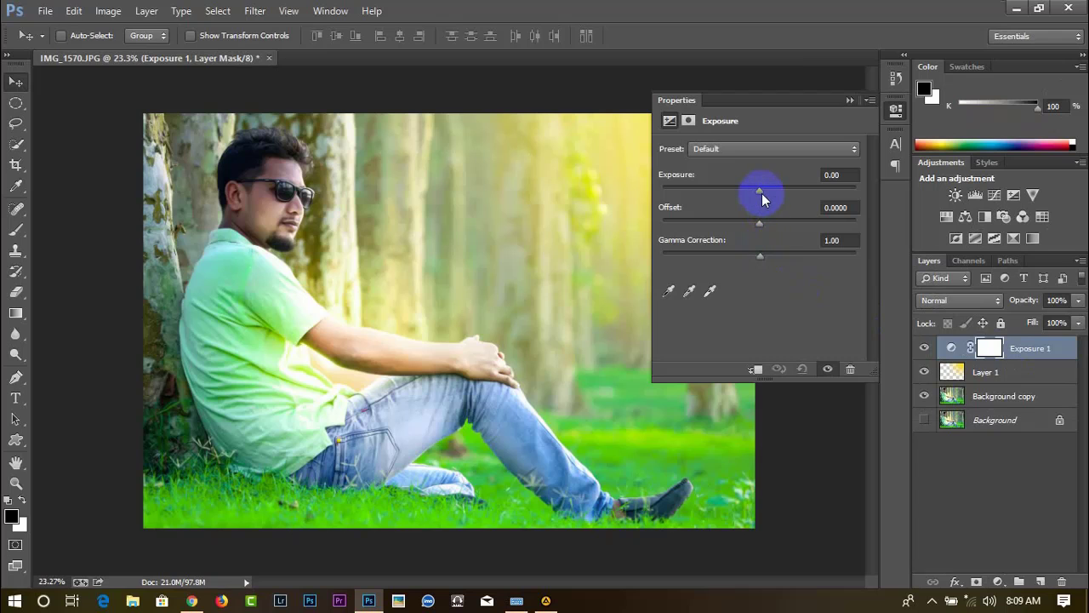
pyautogui.moveTo(758, 189)
pyautogui.mouseDown()
pyautogui.moveTo(750, 192)
pyautogui.moveTo(767, 229)
pyautogui.moveTo(749, 224)
pyautogui.moveTo(767, 233)
pyautogui.moveTo(751, 260)
pyautogui.moveTo(763, 261)
pyautogui.mouseUp()
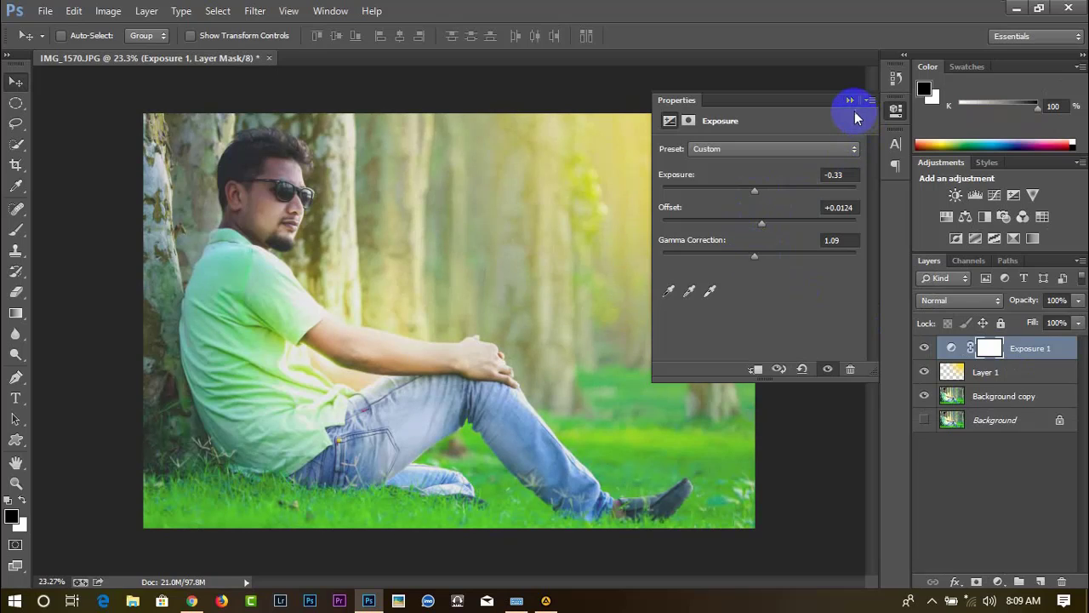
pyautogui.click(849, 100)
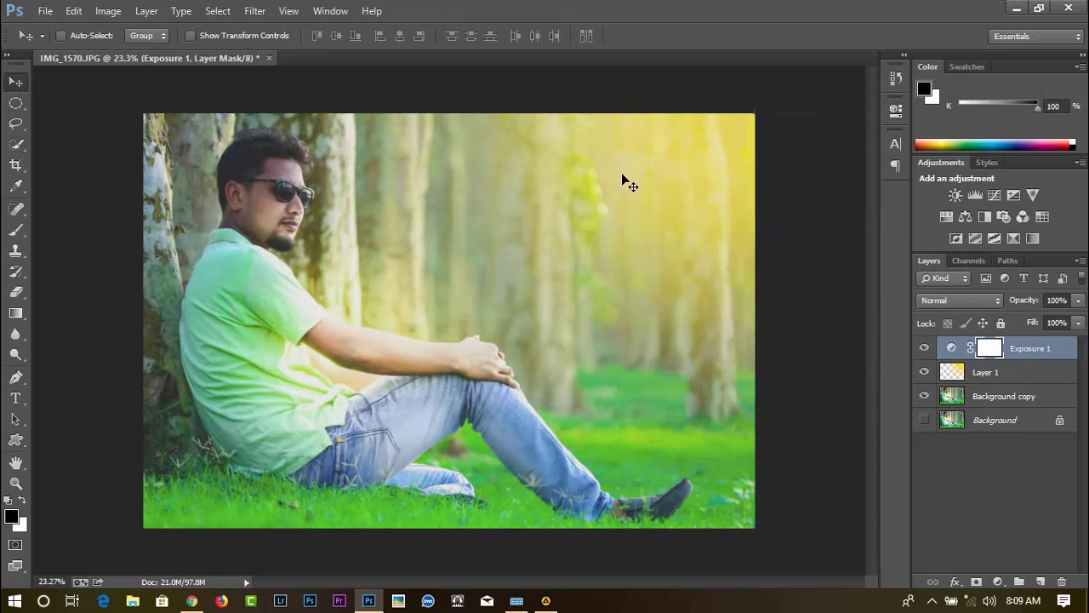
# Create Layer 2, stamp the merged image onto it with Apply Image, and launch Color Efex Pro 4
pyautogui.click(1040, 582)
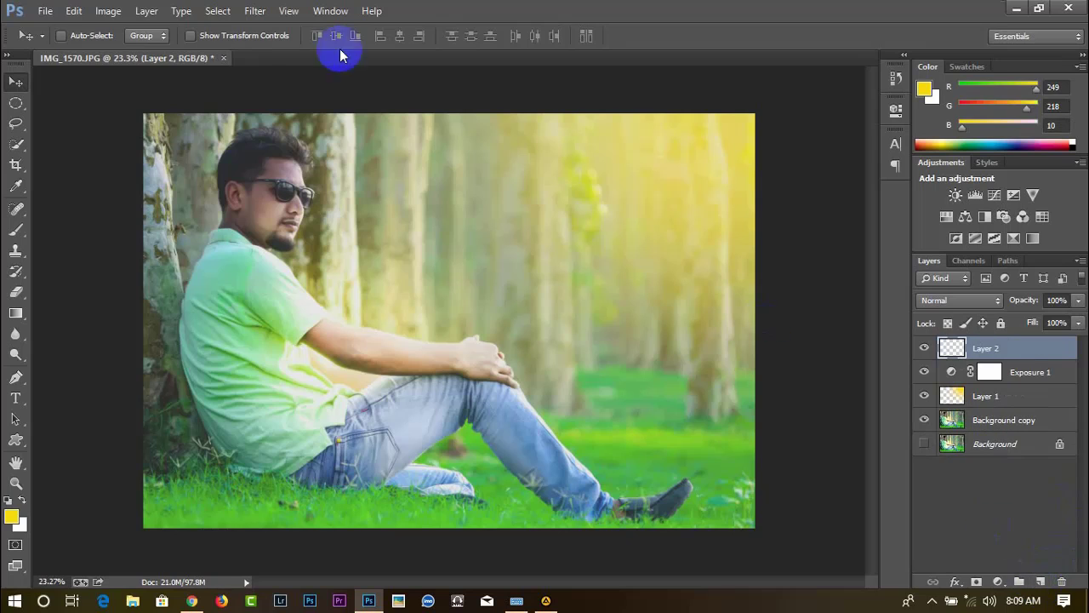
pyautogui.click(108, 10)
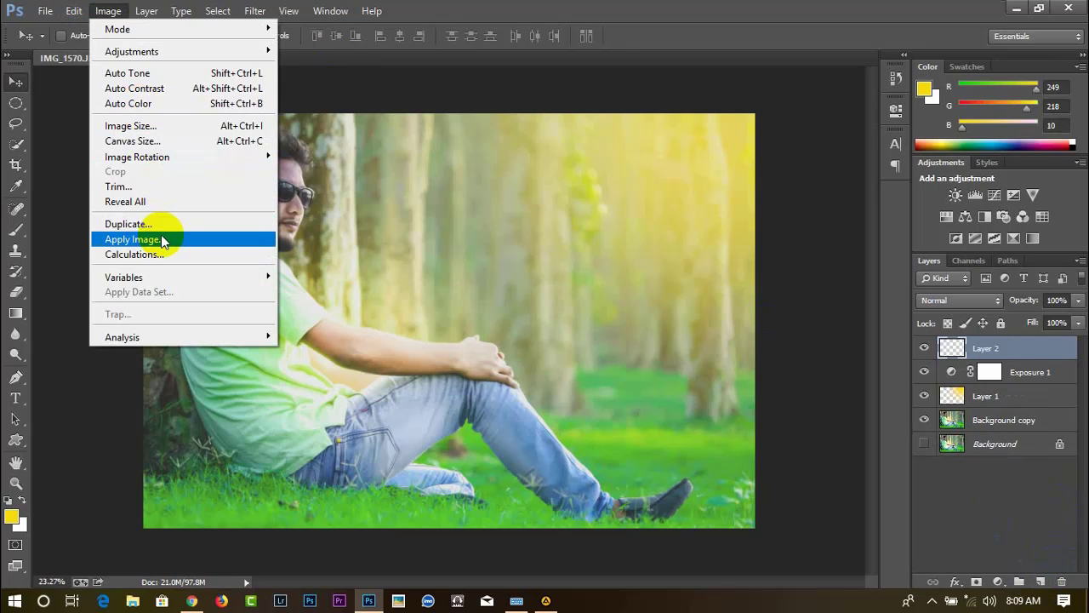
pyautogui.click(161, 241)
pyautogui.click(889, 87)
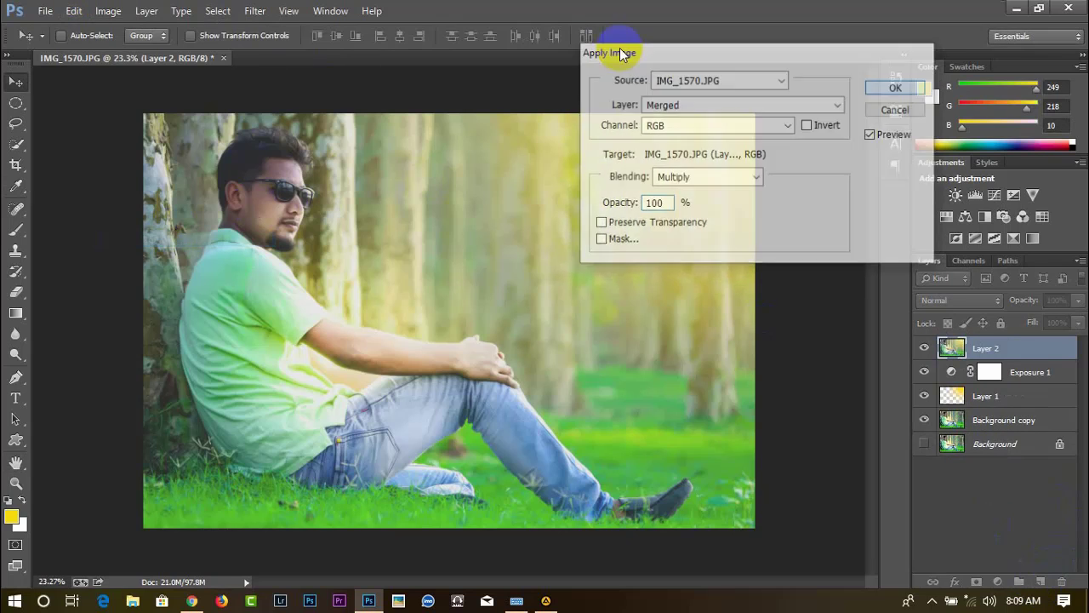
pyautogui.click(255, 10)
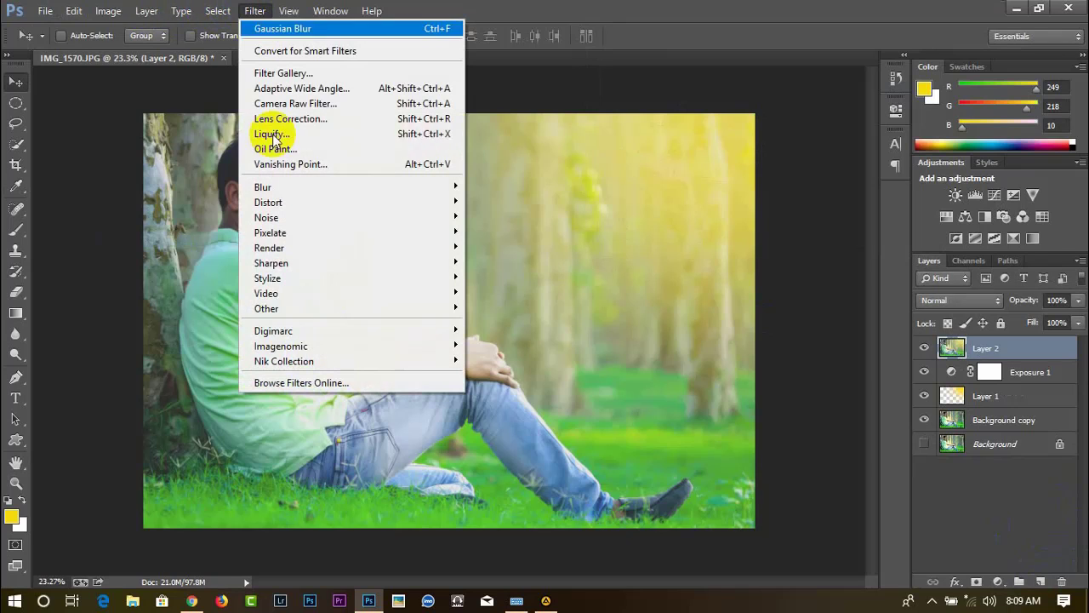
pyautogui.moveTo(284, 361)
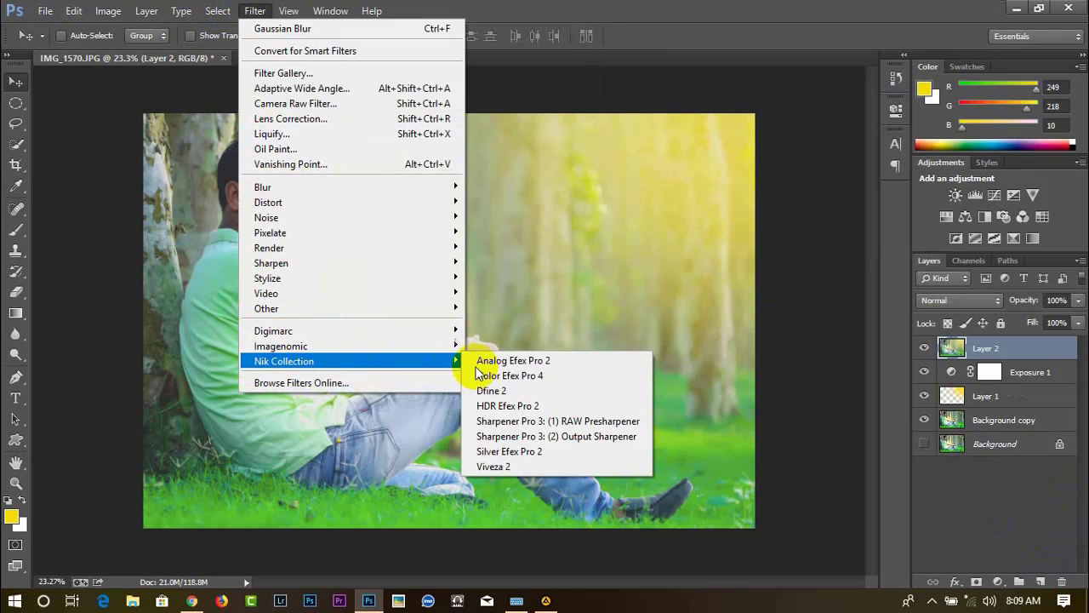
pyautogui.click(507, 372)
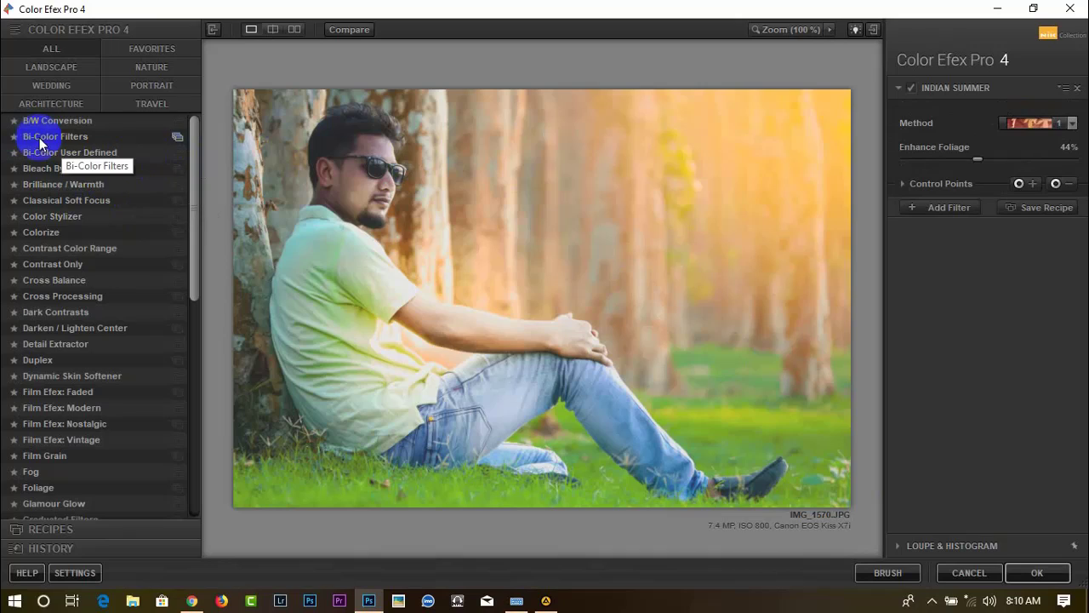
# Preview the B/W Conversion, Bi-Color, Bleach Bypass, Brilliance/Warmth and Classical Soft Focus filters
pyautogui.click(69, 127)
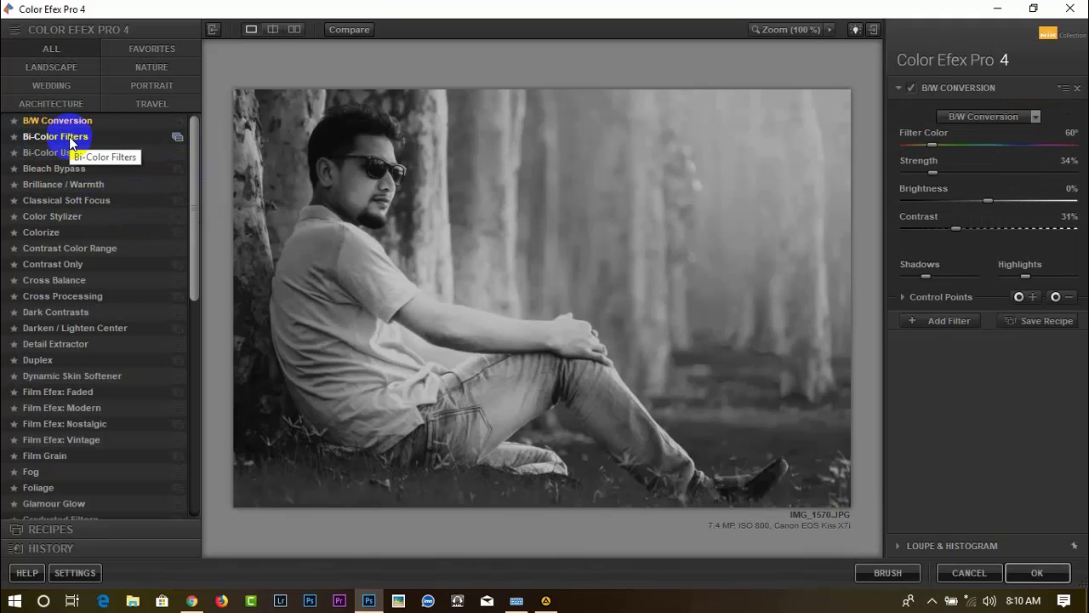
pyautogui.click(69, 136)
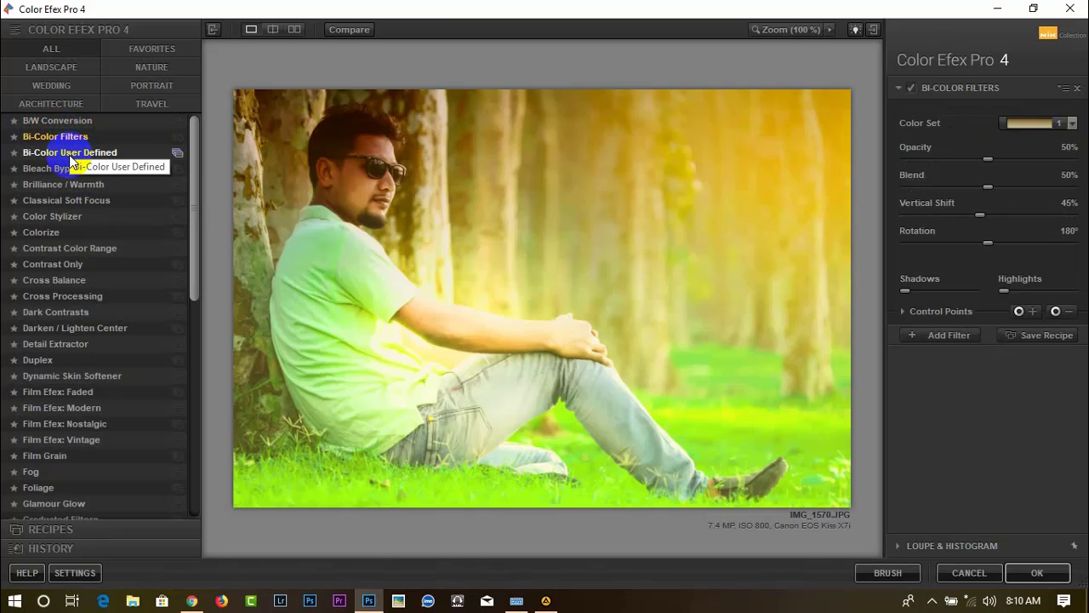
pyautogui.click(70, 160)
pyautogui.click(66, 169)
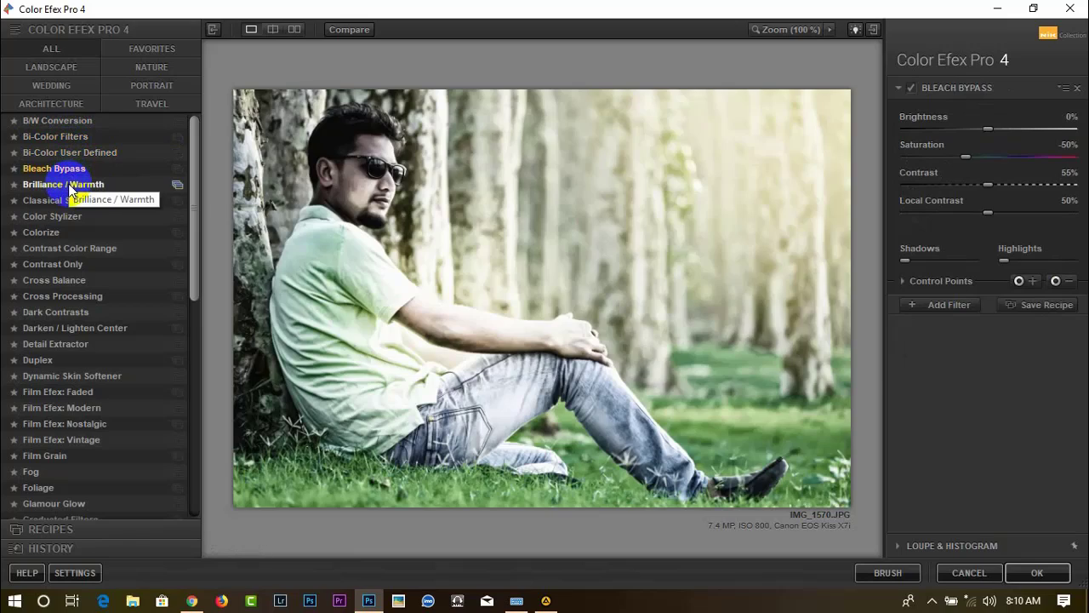
pyautogui.click(72, 187)
pyautogui.click(70, 202)
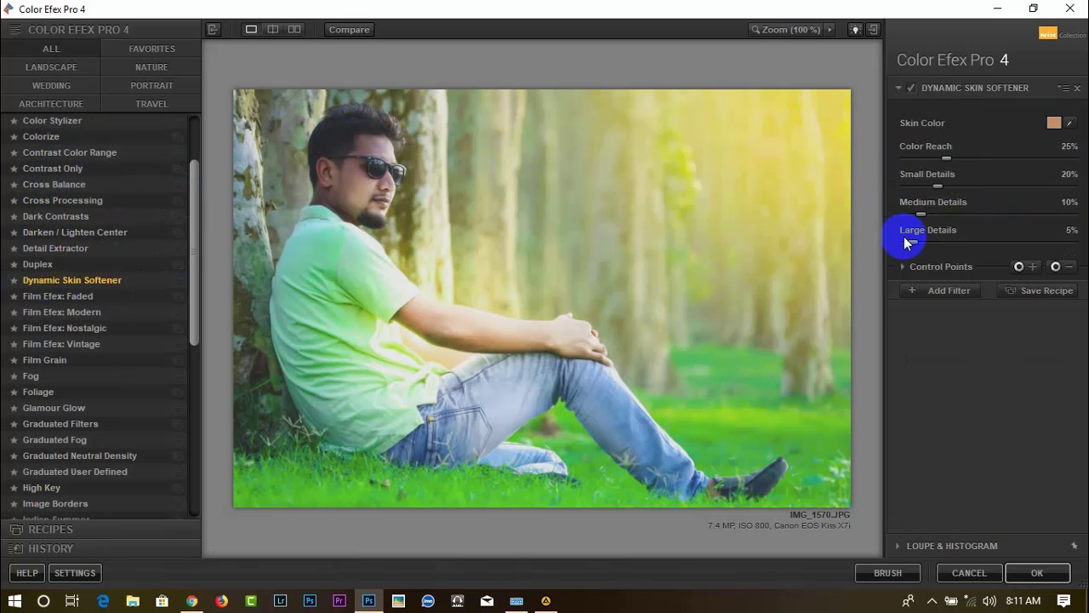
# Apply Dynamic Skin Softener with Medium Details 31% and Large Details 39%
pyautogui.moveTo(936, 243); pyautogui.dragTo(951, 244)
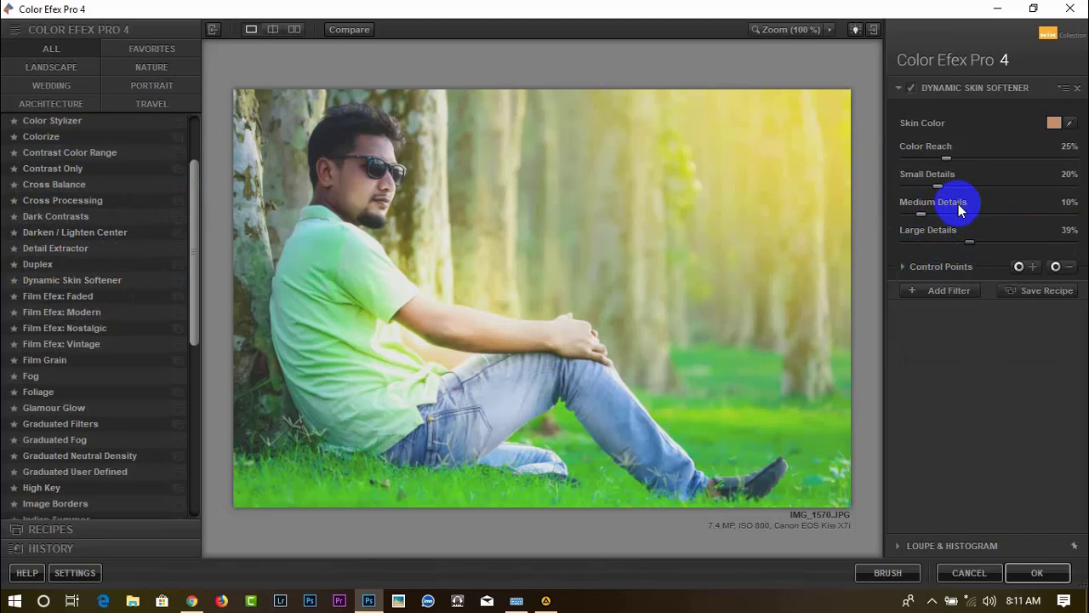
pyautogui.click(955, 213)
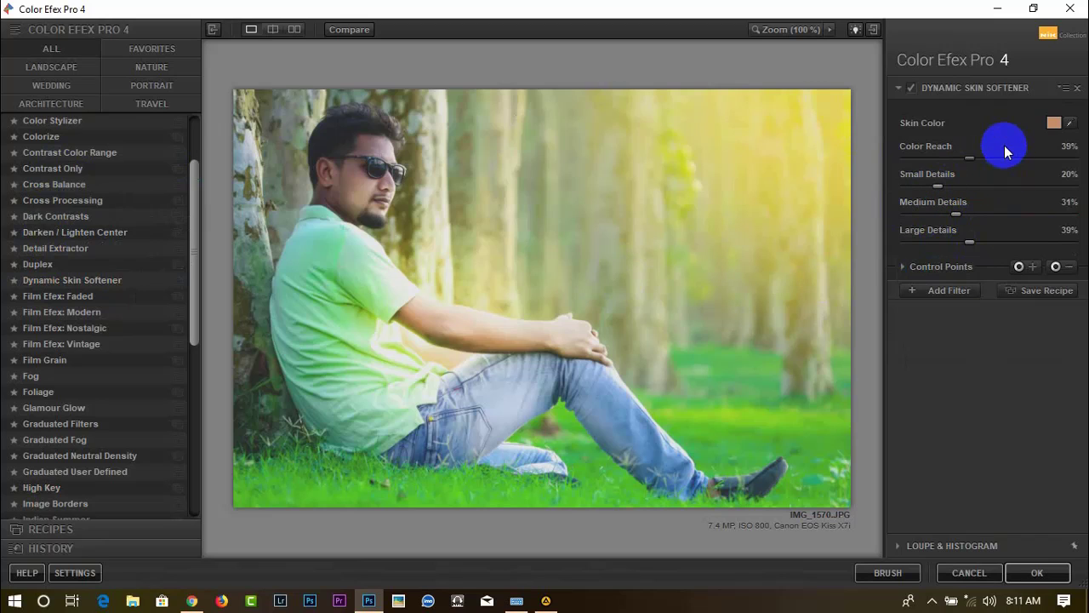
pyautogui.click(1040, 572)
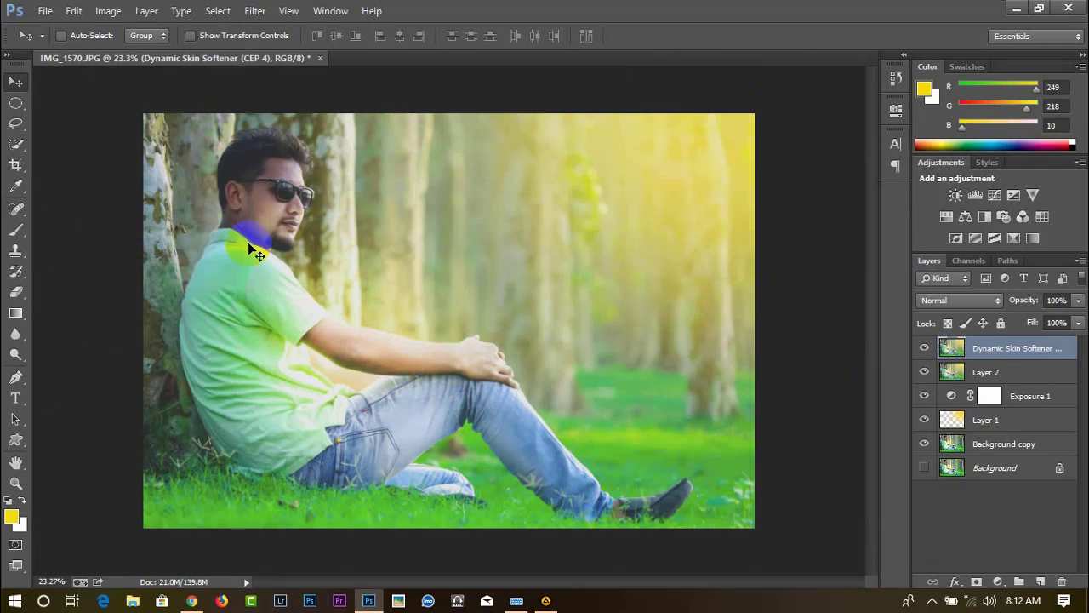
# Apply a Camera Raw post-crop vignette of -20 to the skin-softened layer
pyautogui.click(253, 12)
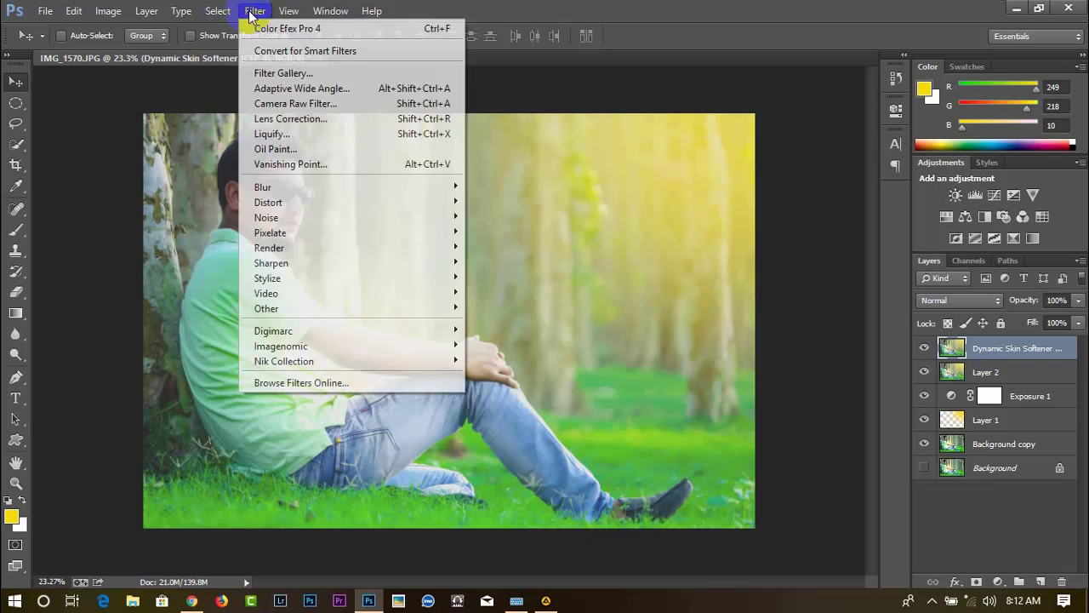
pyautogui.click(331, 105)
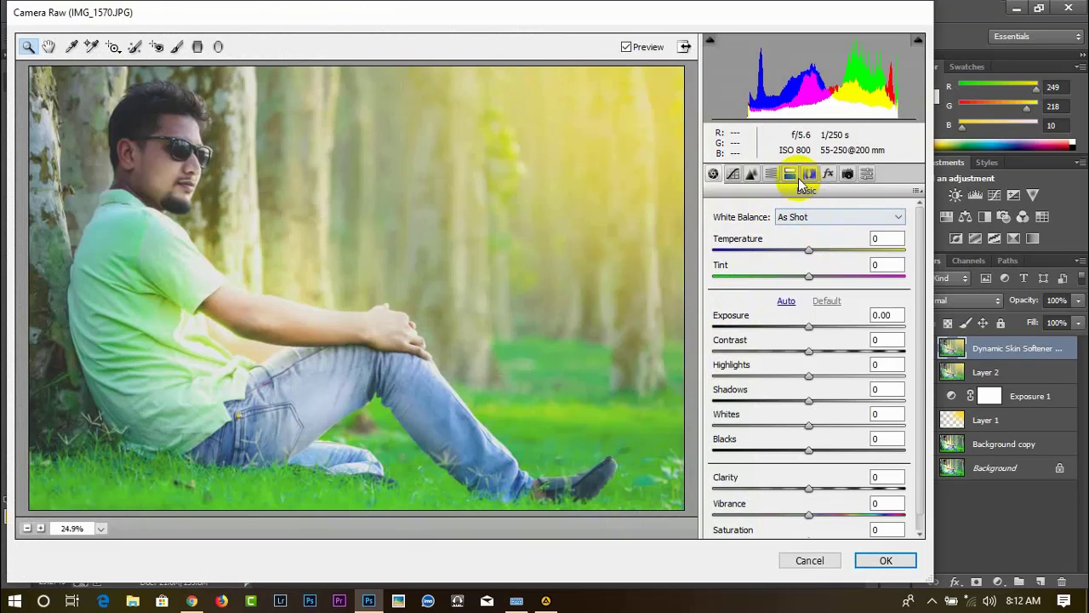
pyautogui.click(828, 173)
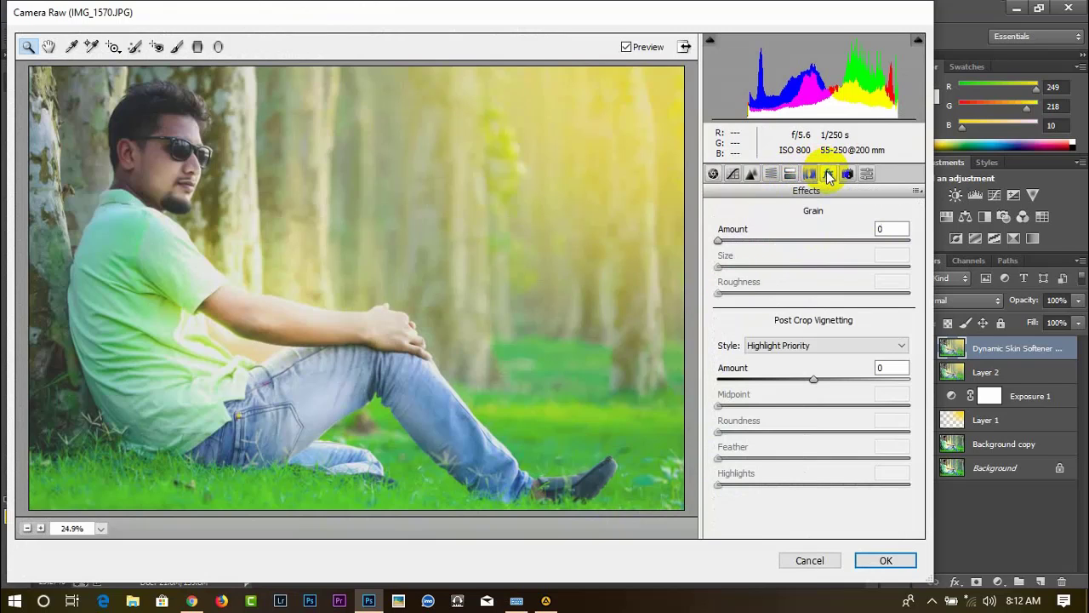
pyautogui.moveTo(812, 377); pyautogui.dragTo(798, 385)
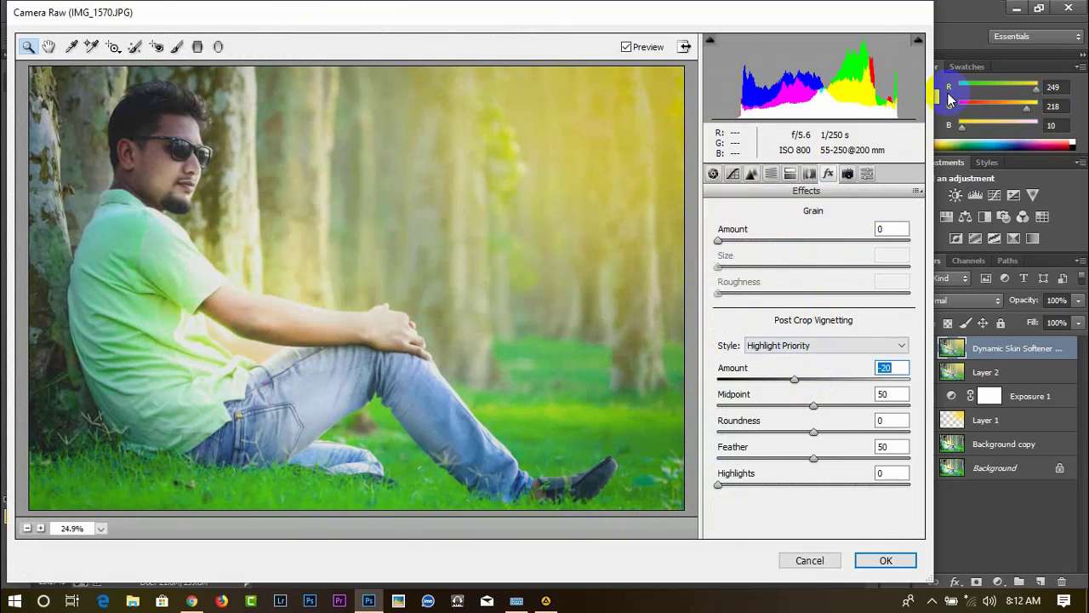
pyautogui.click(887, 558)
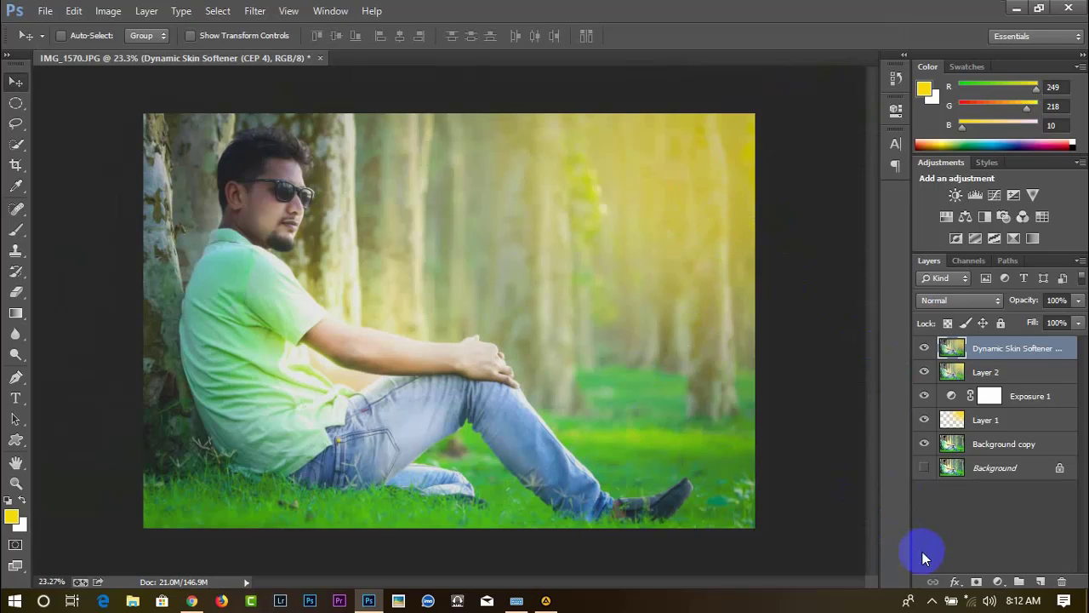
# Paste the copied black 'Smiles' quote image as Layer 3 using the on-screen keyboard
pyautogui.click(931, 601)
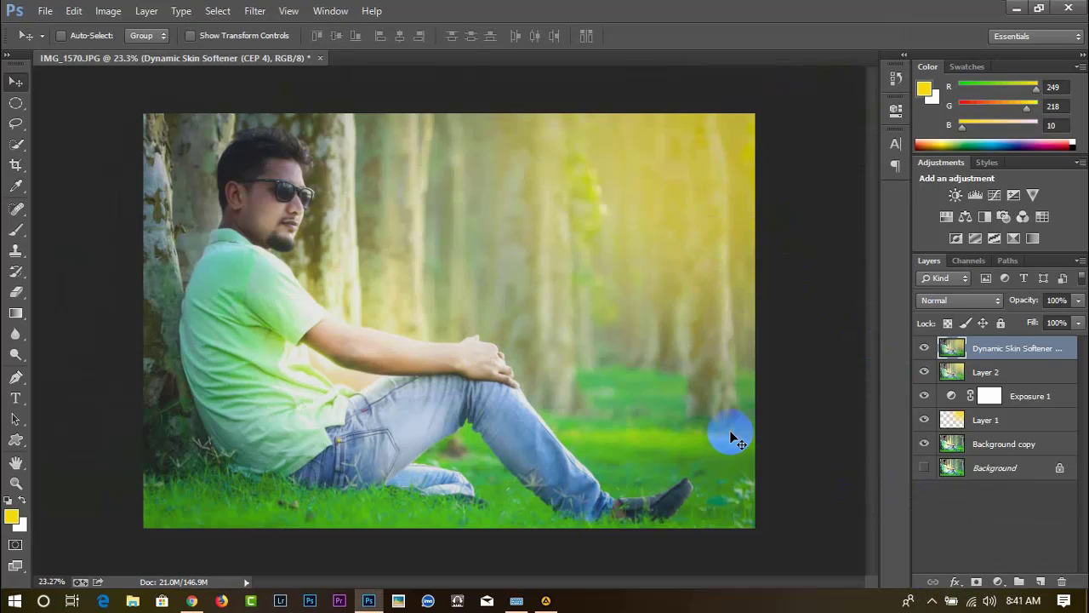
pyautogui.click(517, 600)
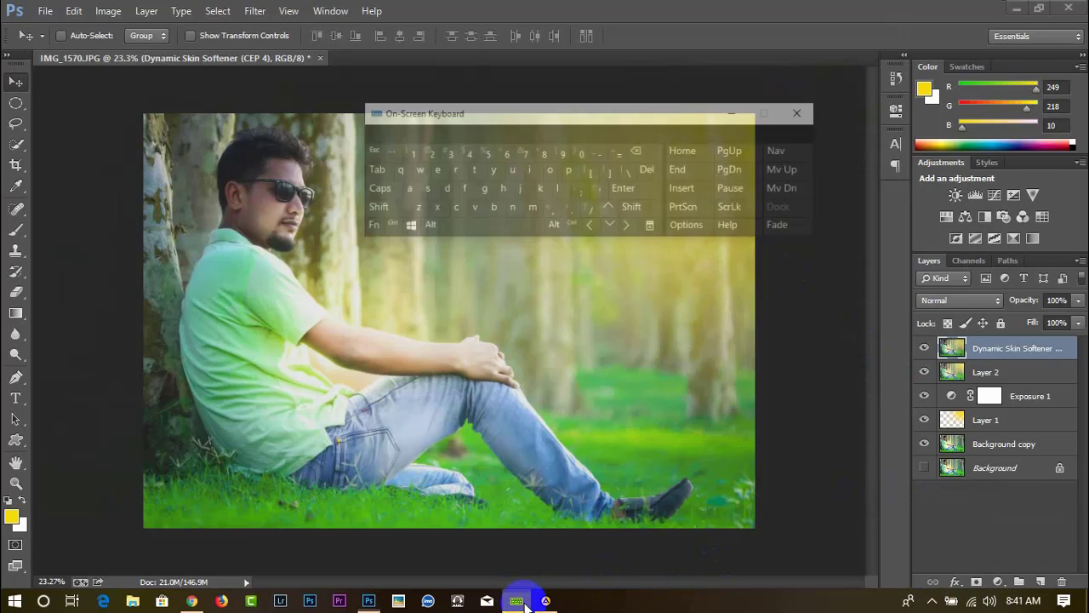
pyautogui.click(377, 174)
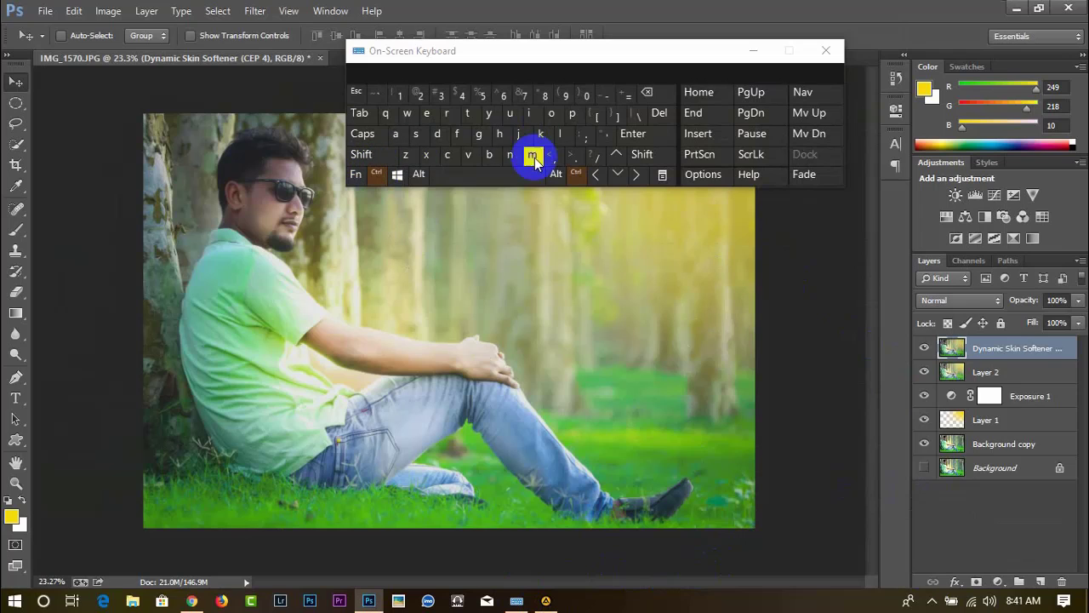
pyautogui.click(470, 156)
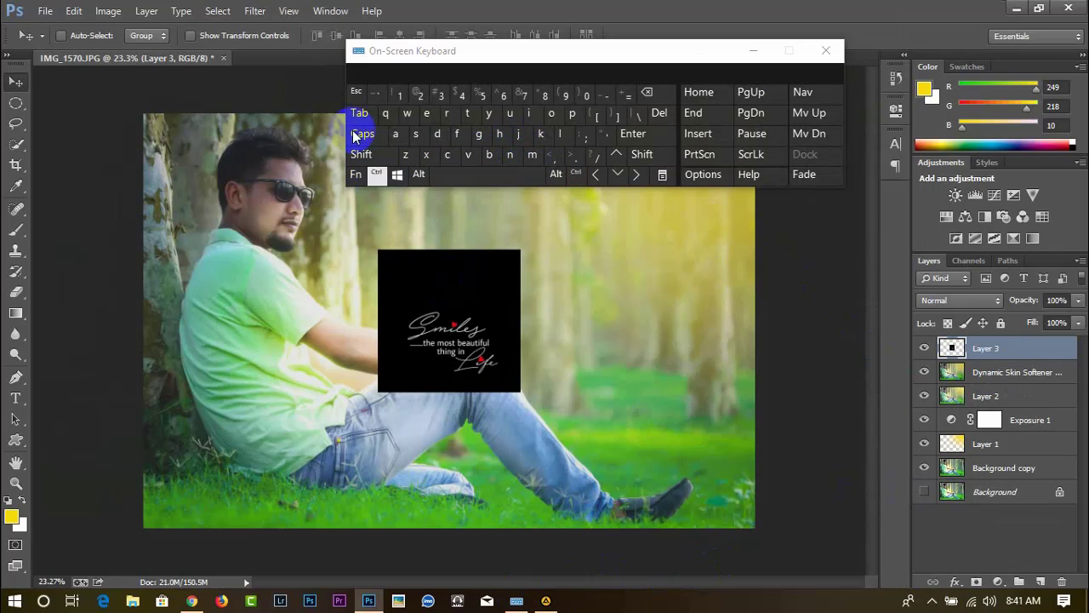
# Scale the quote layer to about 220% over the photo's upper right
pyautogui.click(377, 175)
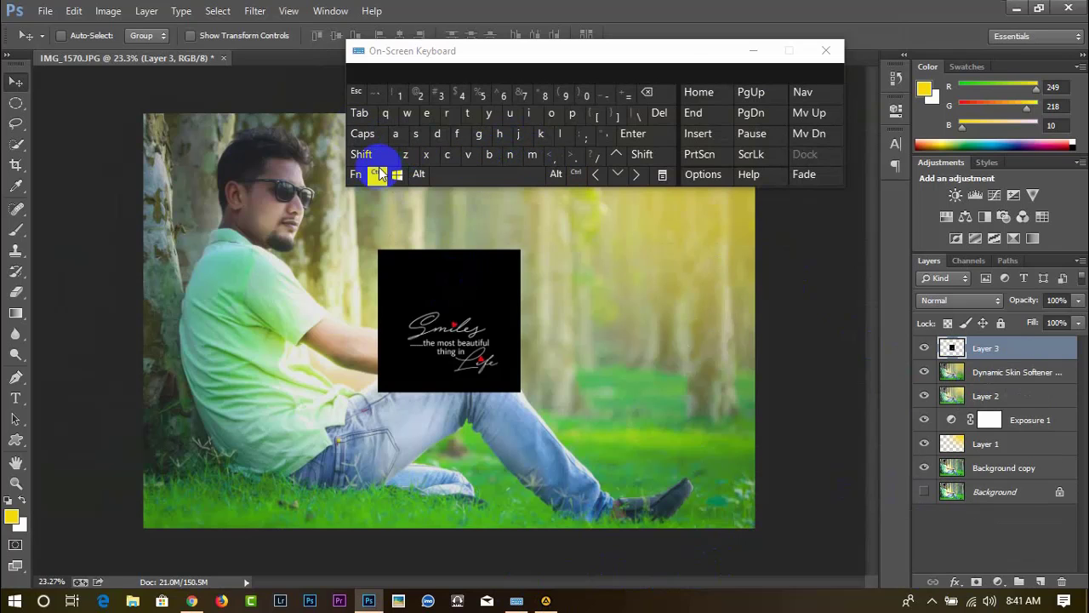
pyautogui.click(468, 114)
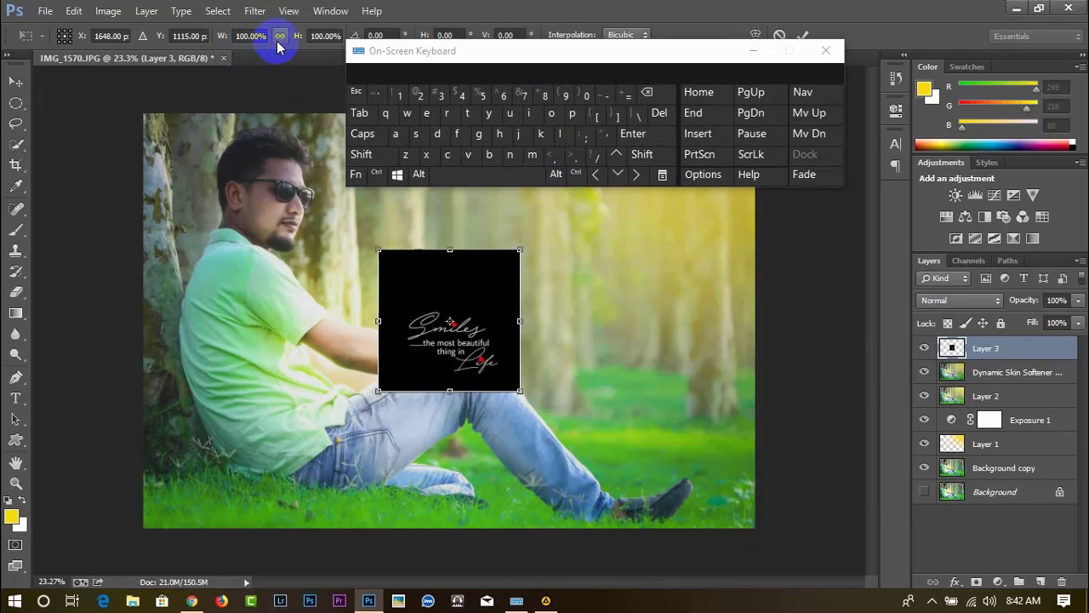
pyautogui.click(492, 251)
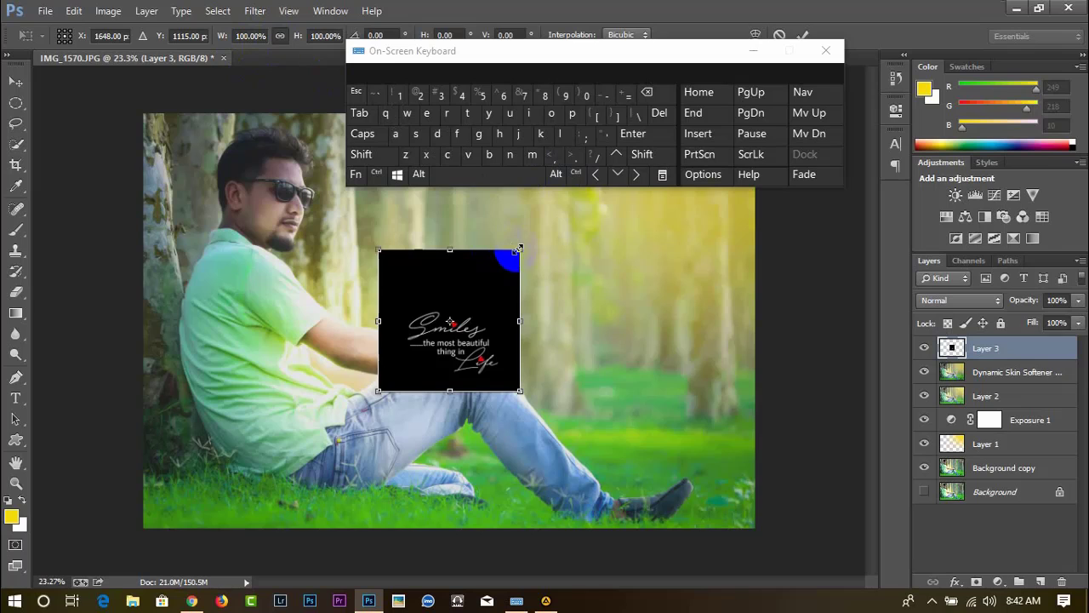
pyautogui.moveTo(522, 243); pyautogui.dragTo(754, 196)
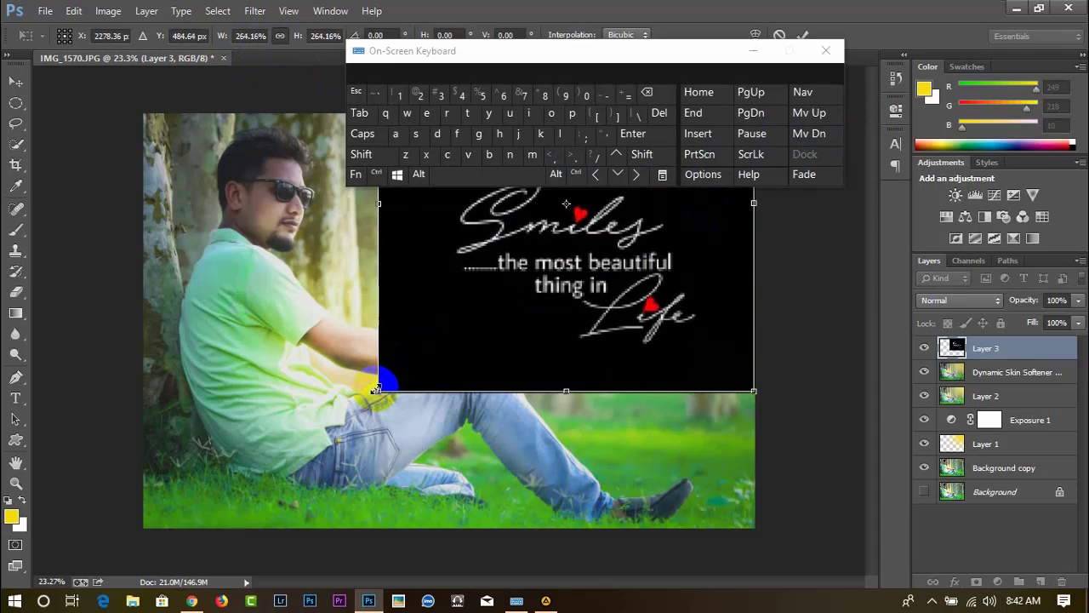
pyautogui.moveTo(378, 391)
pyautogui.mouseDown()
pyautogui.moveTo(442, 332)
pyautogui.moveTo(508, 363)
pyautogui.mouseUp()
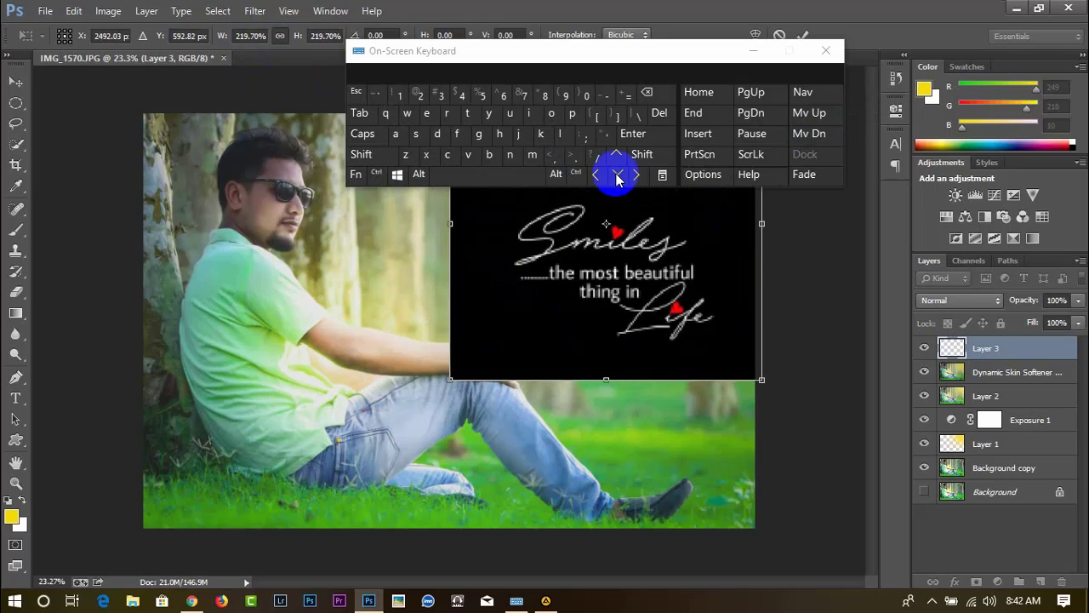
pyautogui.click(751, 50)
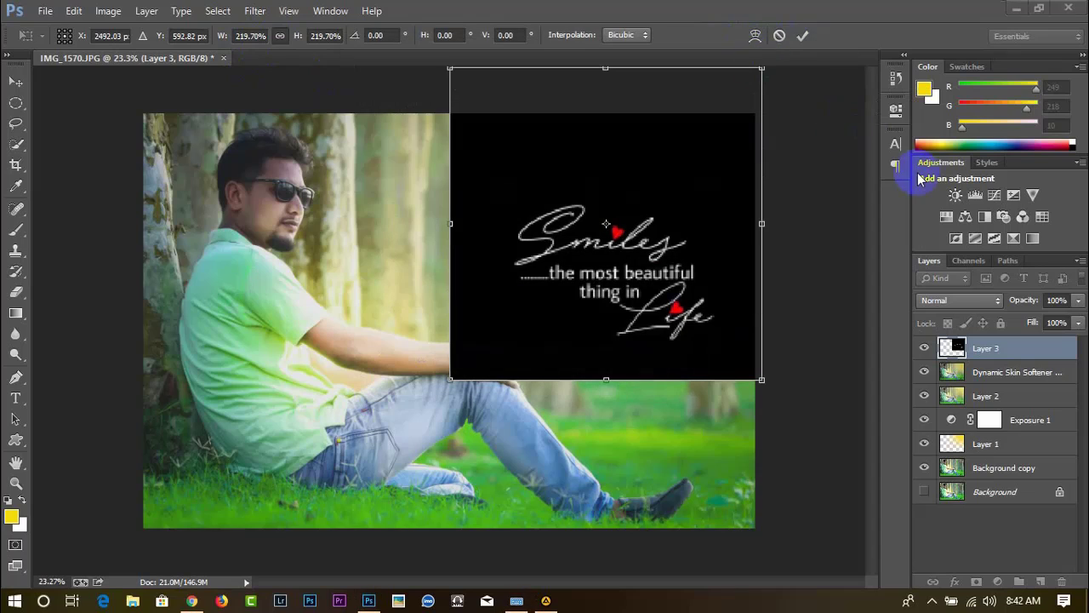
pyautogui.click(803, 37)
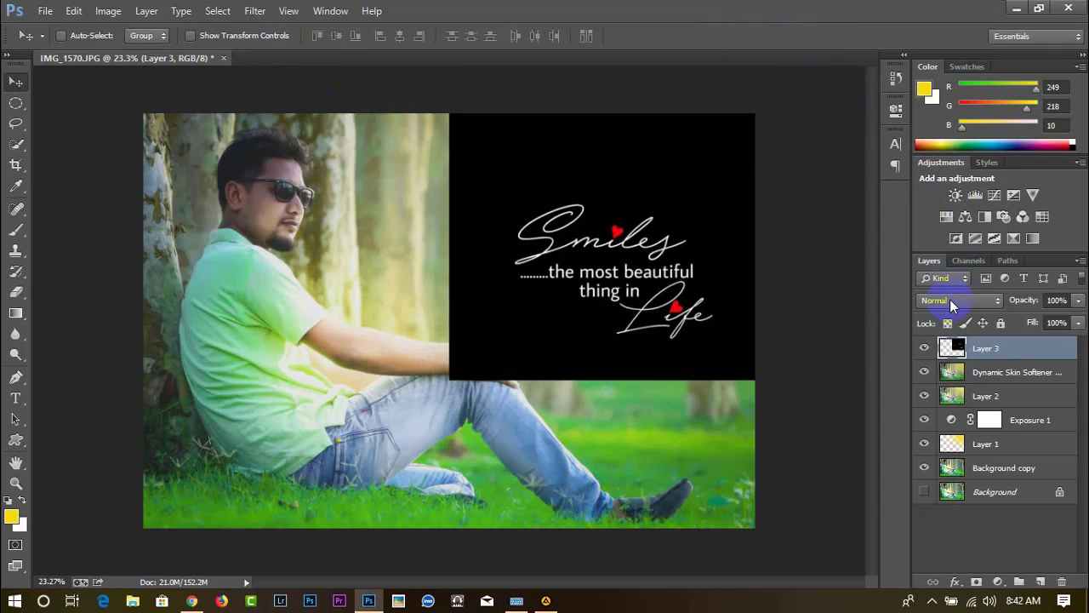
# Set Layer 3 to Screen blending and position the white quote beside the man
pyautogui.click(953, 302)
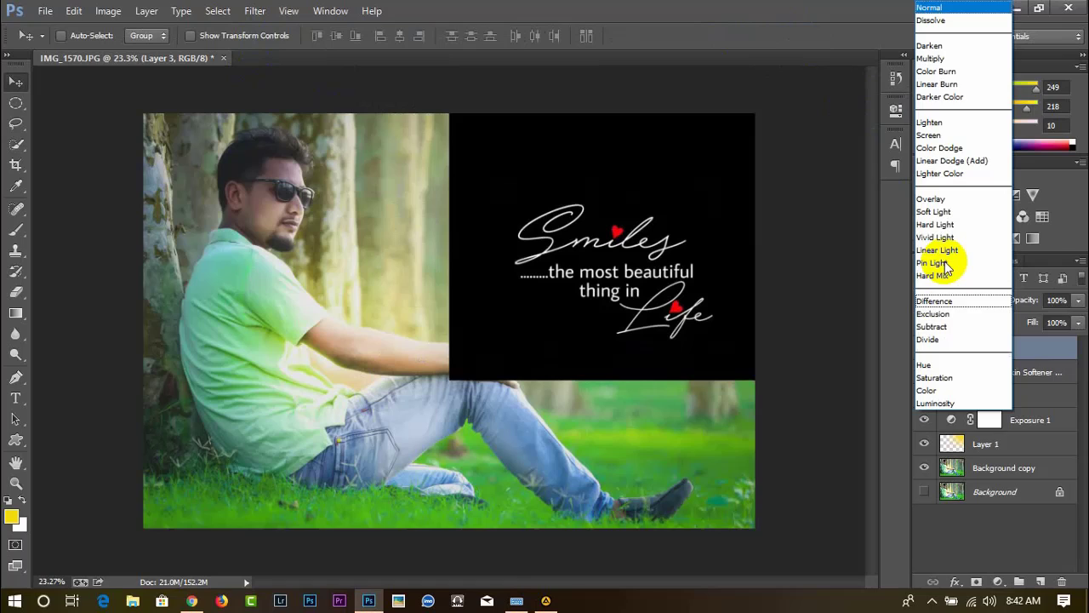
pyautogui.click(931, 57)
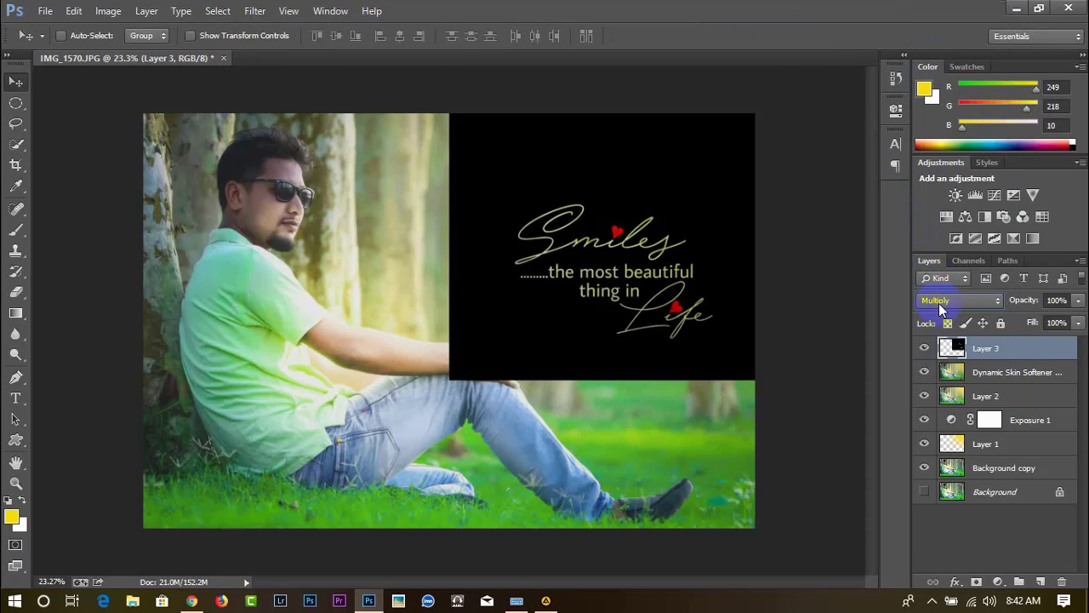
pyautogui.scroll(-2, 938, 302)
pyautogui.scroll(-2, 939, 302)
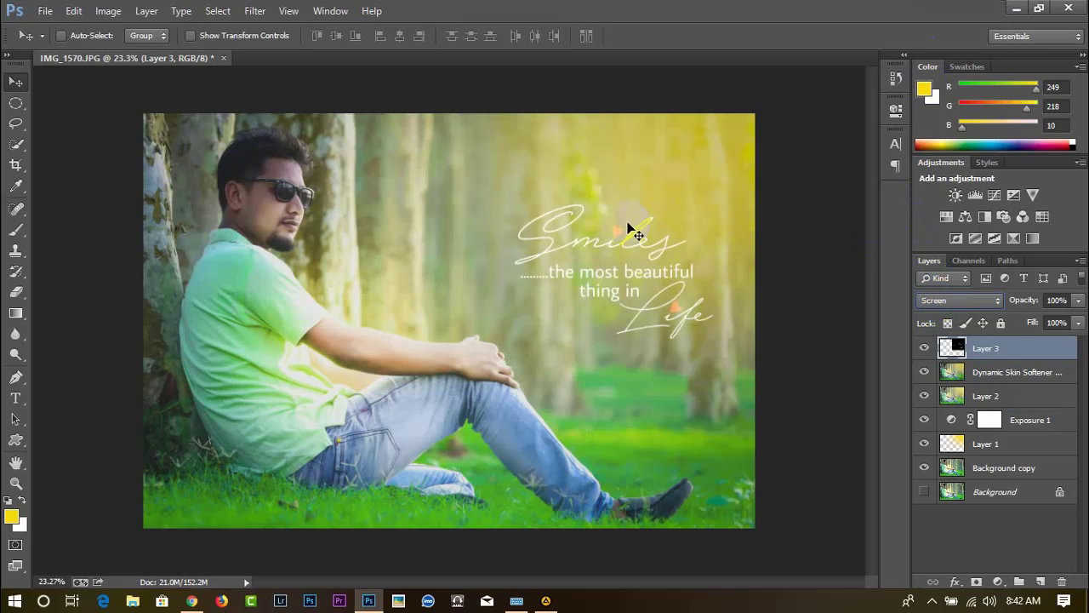
pyautogui.moveTo(632, 231)
pyautogui.mouseDown()
pyautogui.moveTo(625, 269)
pyautogui.moveTo(648, 289)
pyautogui.mouseUp()
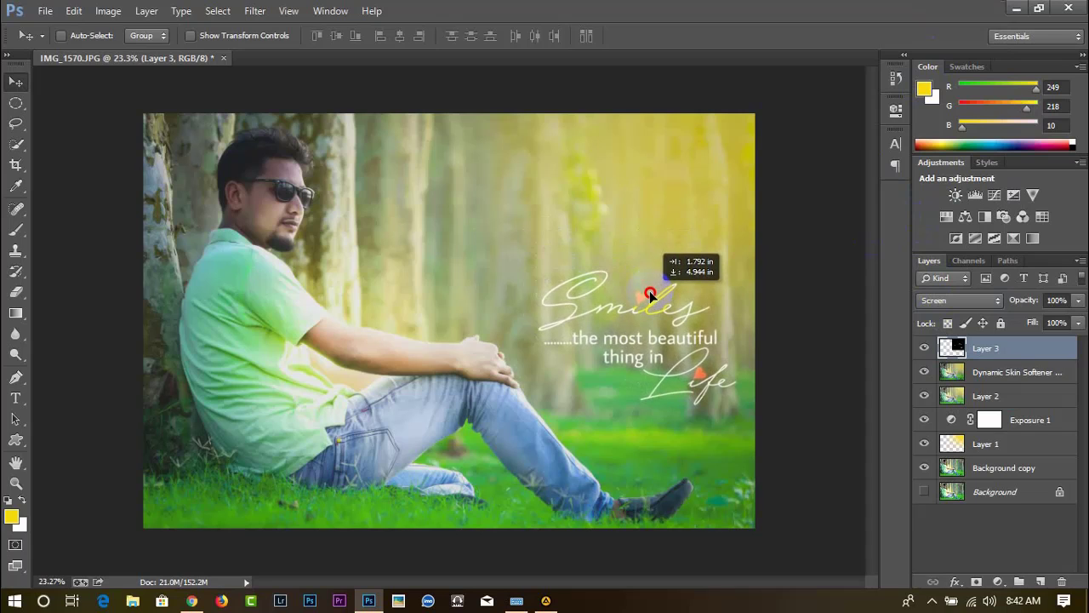
pyautogui.moveTo(649, 289)
pyautogui.mouseDown()
pyautogui.moveTo(628, 202)
pyautogui.moveTo(554, 180)
pyautogui.moveTo(520, 195)
pyautogui.moveTo(569, 253)
pyautogui.moveTo(644, 238)
pyautogui.moveTo(662, 314)
pyautogui.mouseUp()
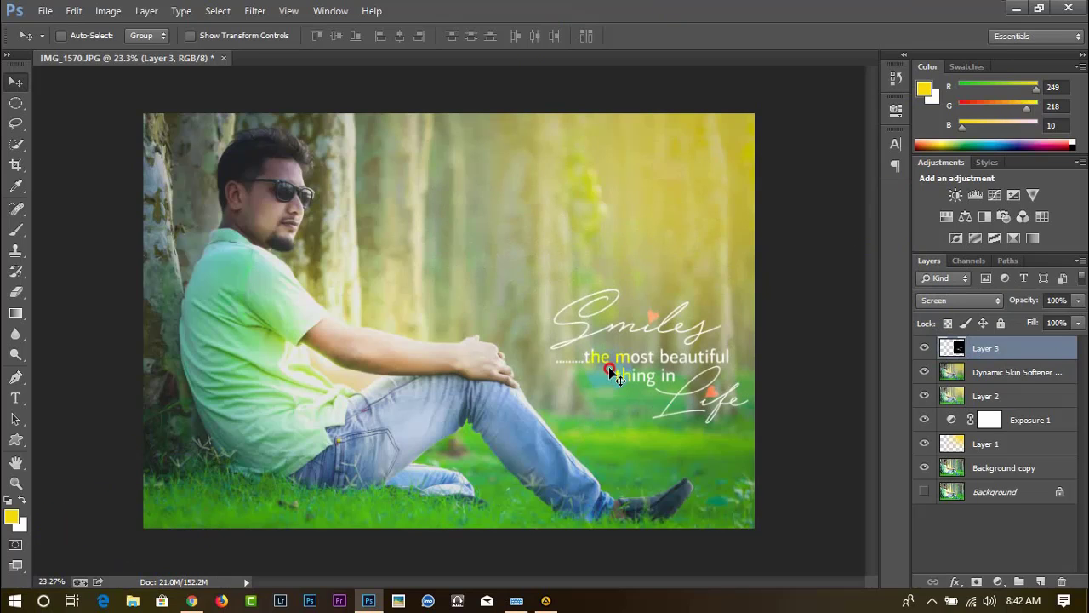
pyautogui.moveTo(611, 372)
pyautogui.mouseDown()
pyautogui.moveTo(573, 312)
pyautogui.moveTo(555, 306)
pyautogui.mouseUp()
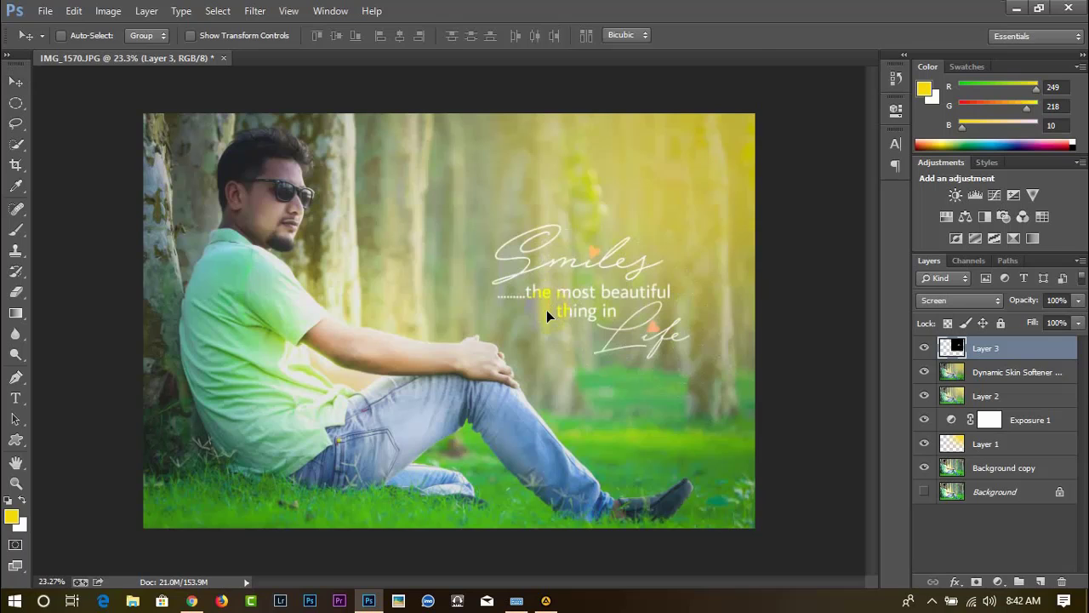
# Scale the quote text up to about 104.7% of its size
pyautogui.hotkey('ctrl', 't')
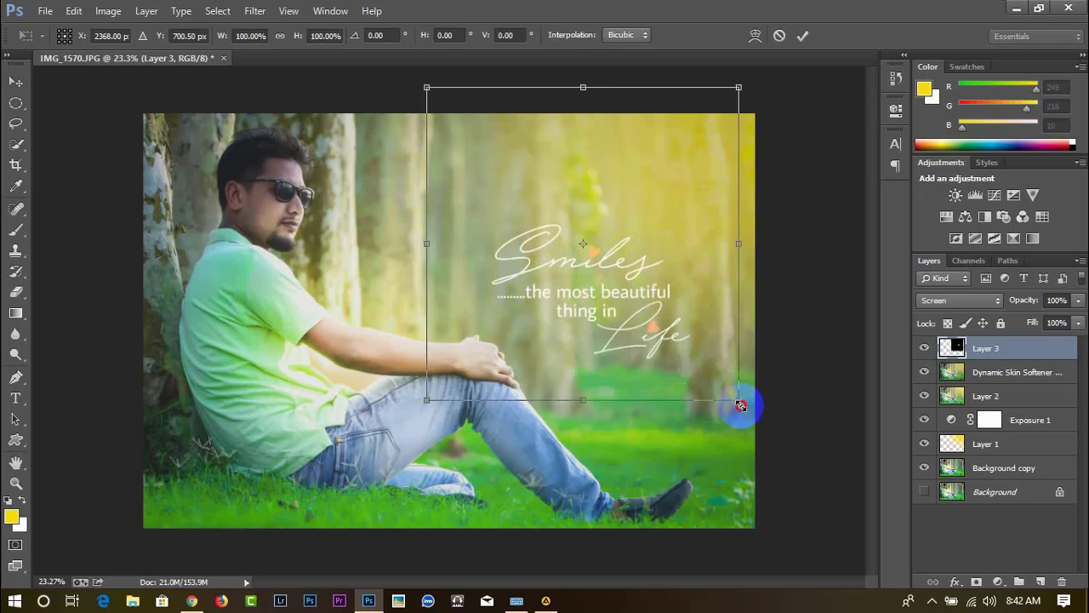
pyautogui.moveTo(740, 405); pyautogui.dragTo(775, 434)
pyautogui.moveTo(697, 354); pyautogui.dragTo(690, 346)
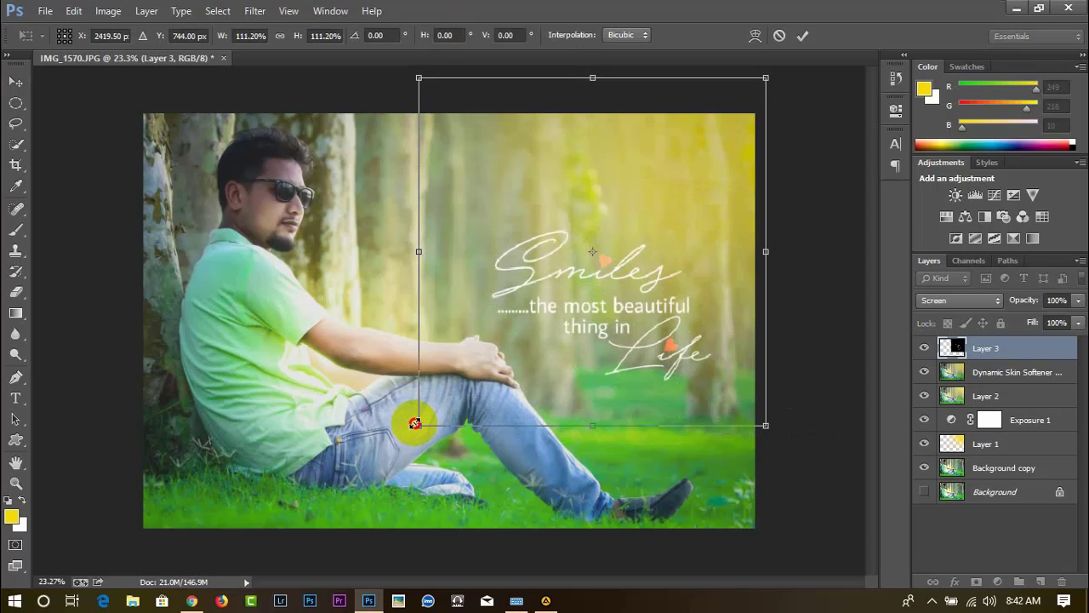
pyautogui.moveTo(415, 423); pyautogui.dragTo(439, 405)
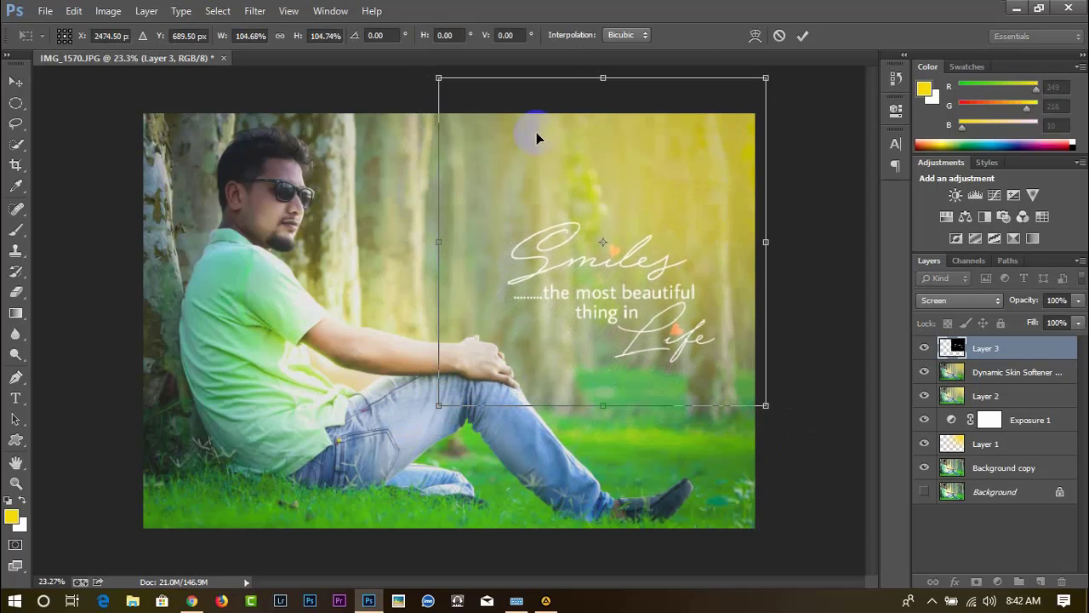
# Commit the quote resize, add Layer 4, and load the 1217 custom brush at 507 px
pyautogui.click(804, 37)
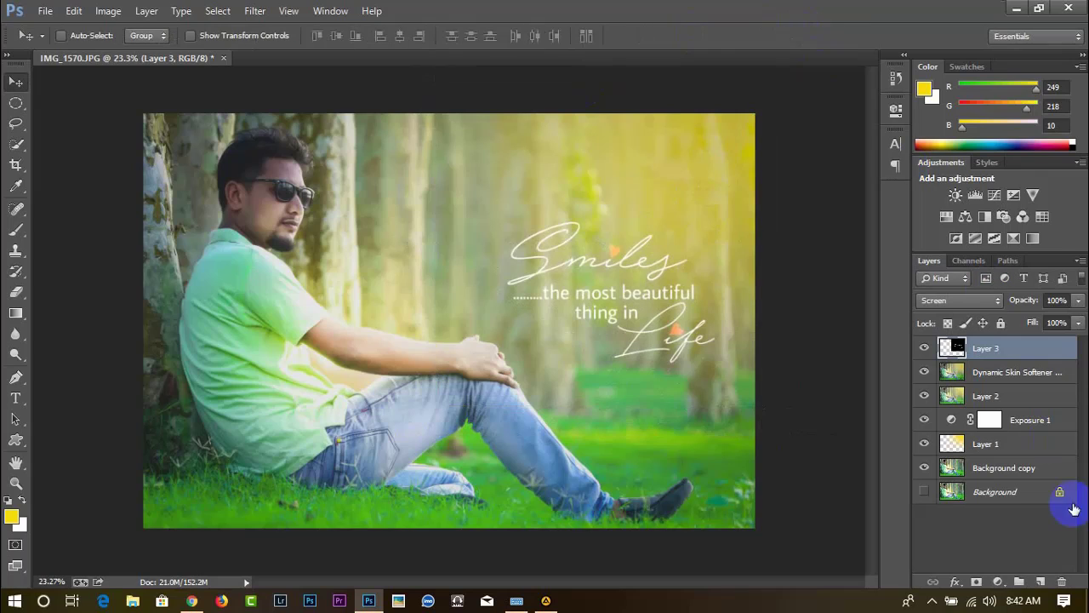
pyautogui.click(1039, 582)
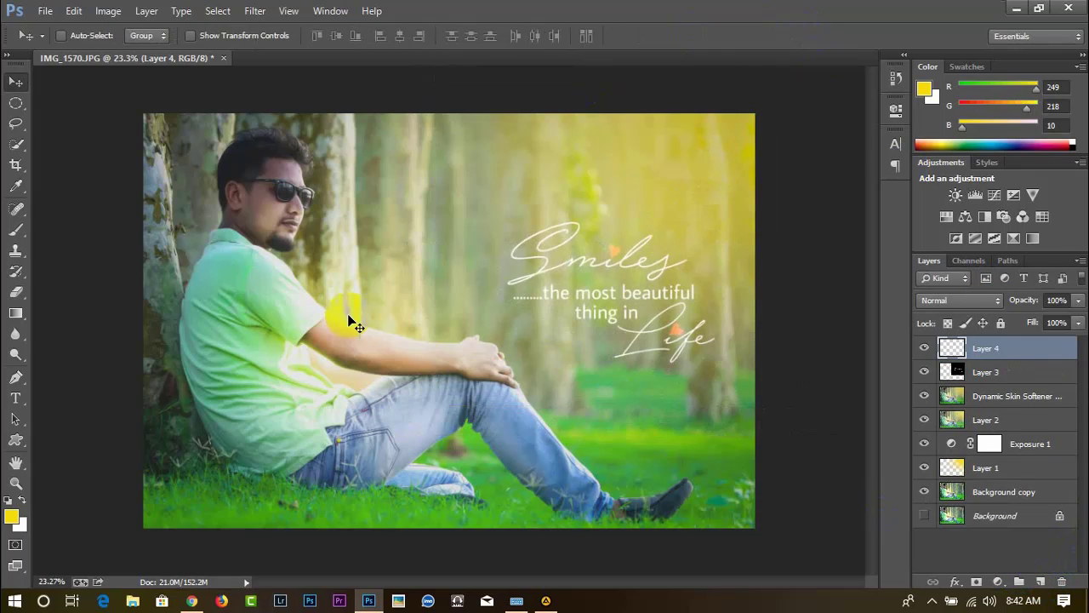
pyautogui.click(26, 234)
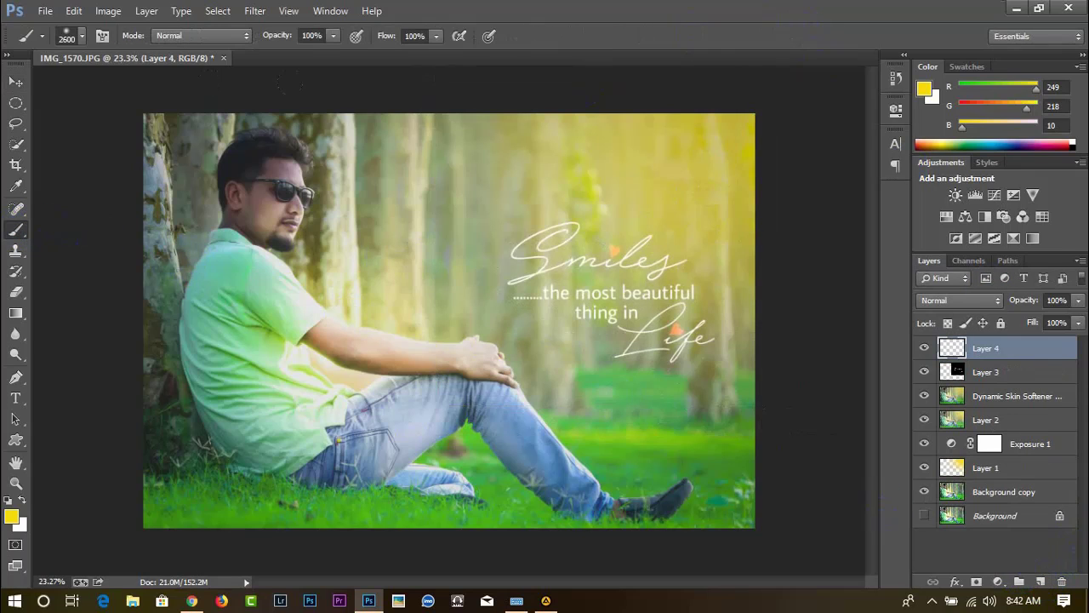
pyautogui.rightClick(486, 254)
pyautogui.scroll(-5, 629, 408)
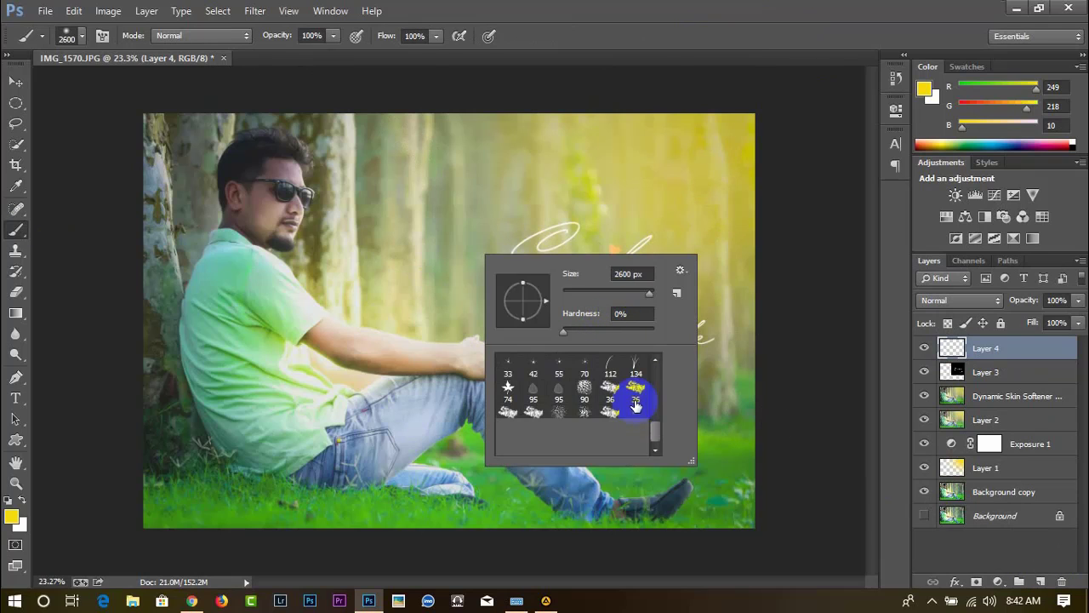
pyautogui.doubleClick(609, 436)
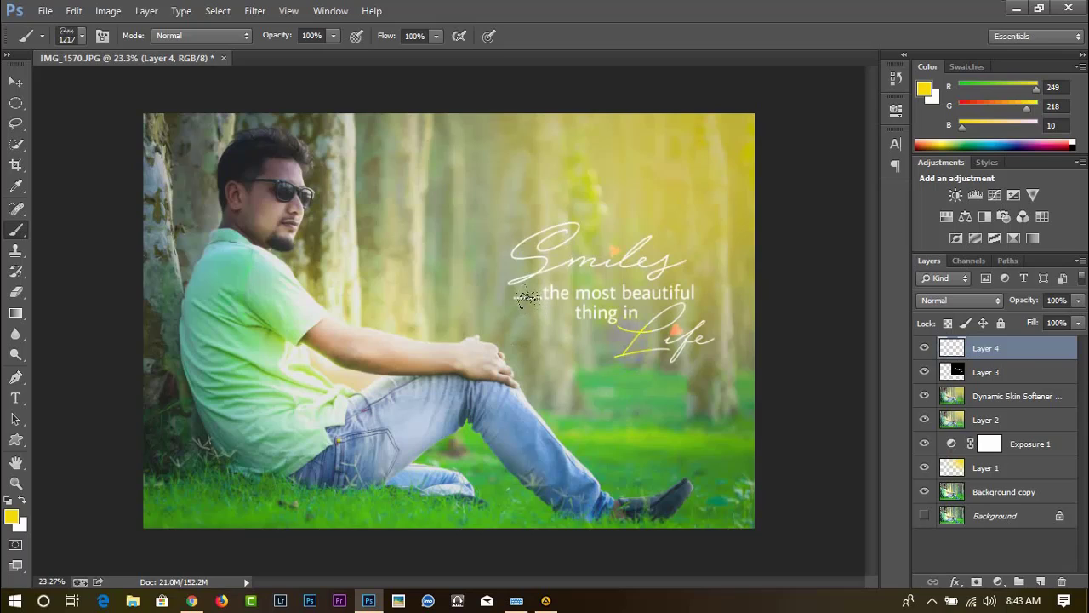
pyautogui.rightClick(620, 321)
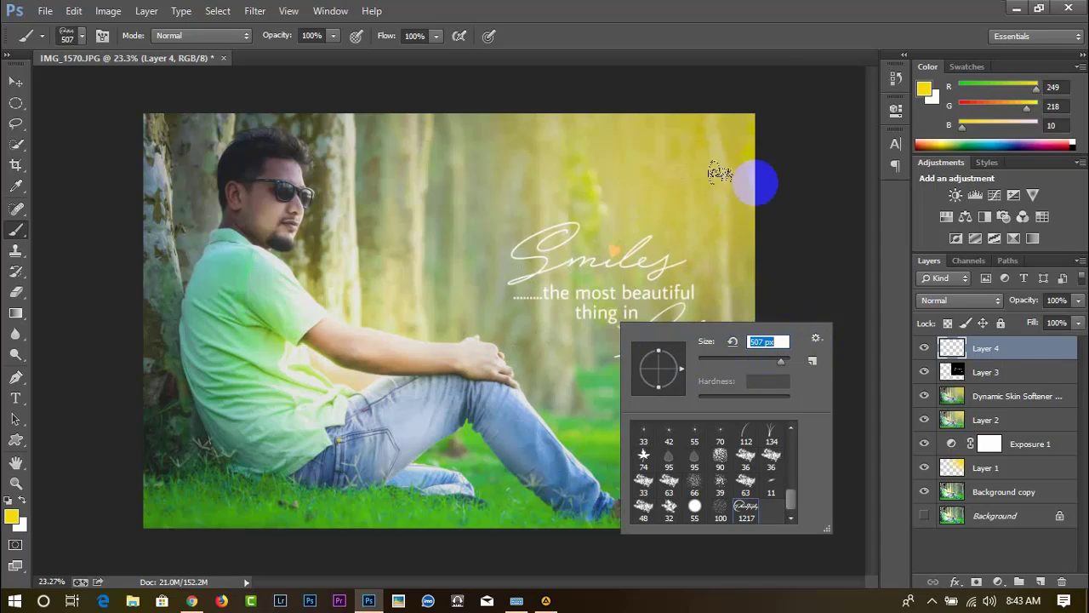
pyautogui.click(807, 92)
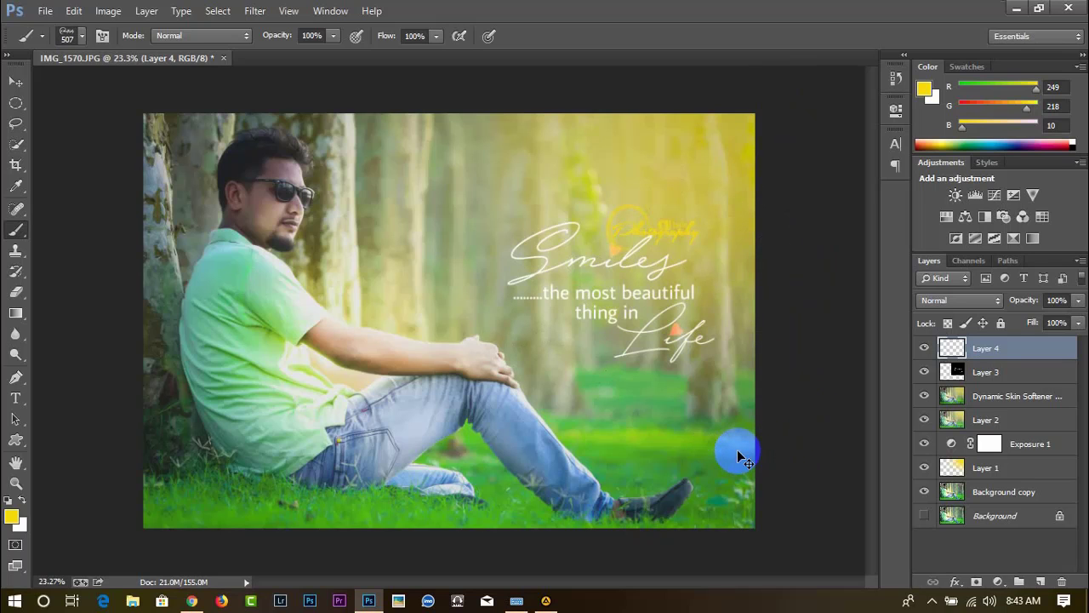
# Reset colours to default black and stamp the photography logo below 'Life'
pyautogui.scroll(1, 686, 360)
pyautogui.scroll(1, 681, 361)
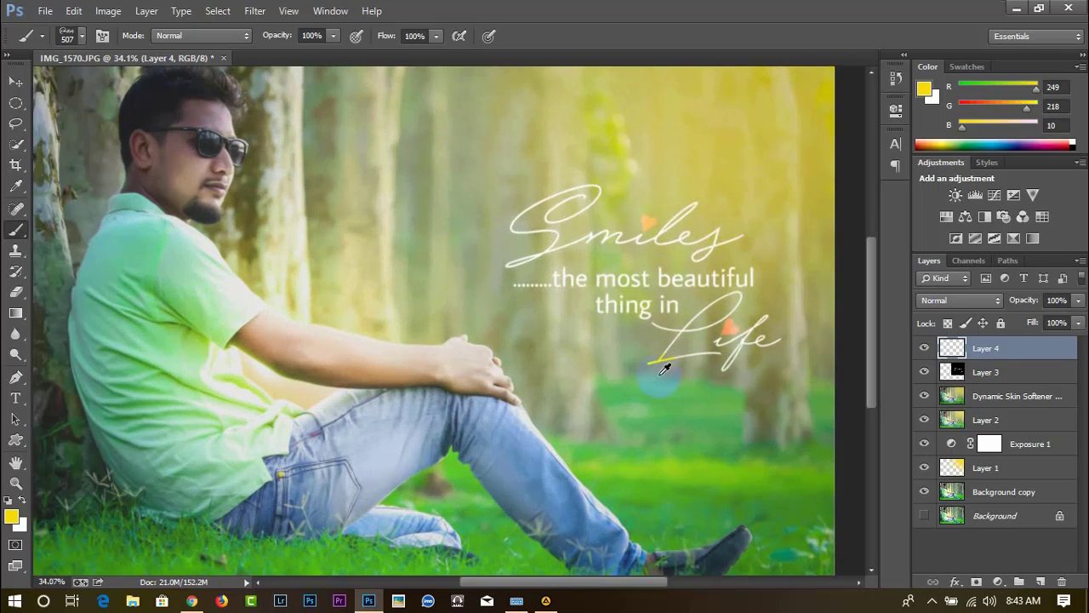
pyautogui.scroll(1, 676, 364)
pyautogui.click(18, 500)
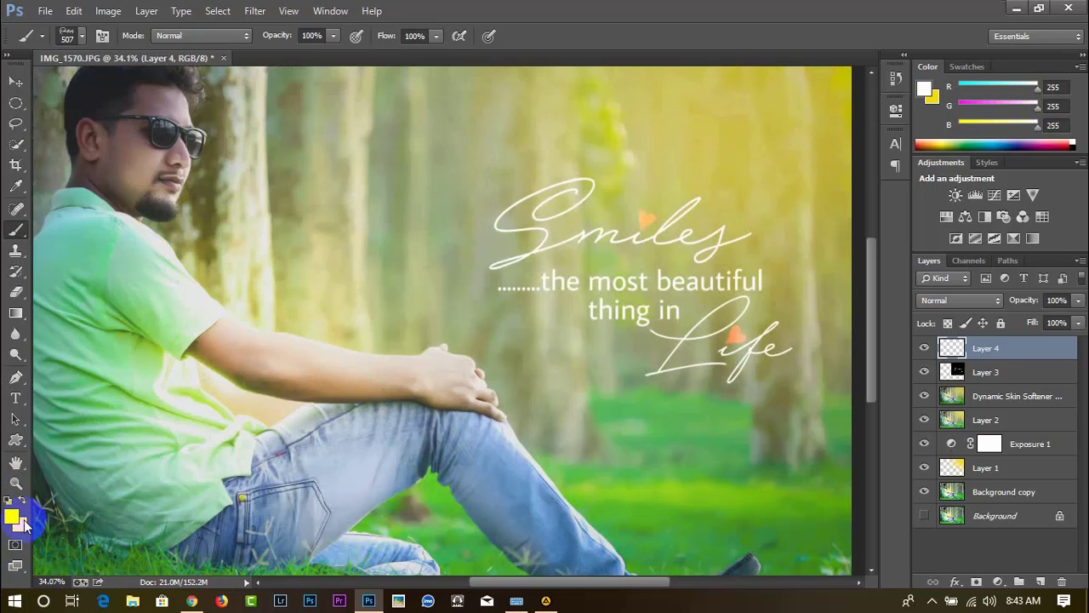
pyautogui.click(9, 500)
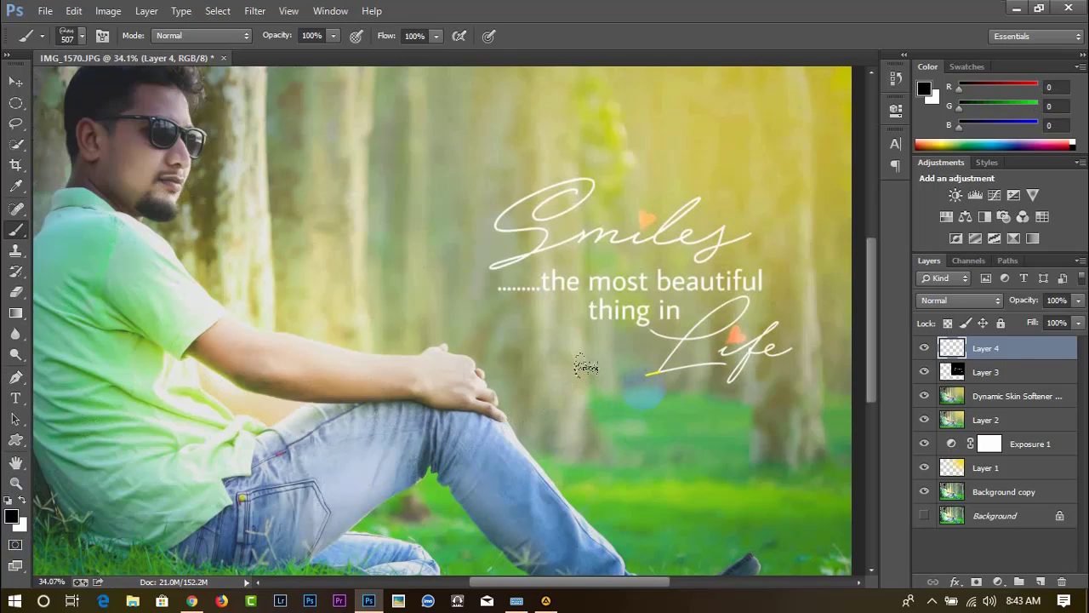
pyautogui.click(643, 387)
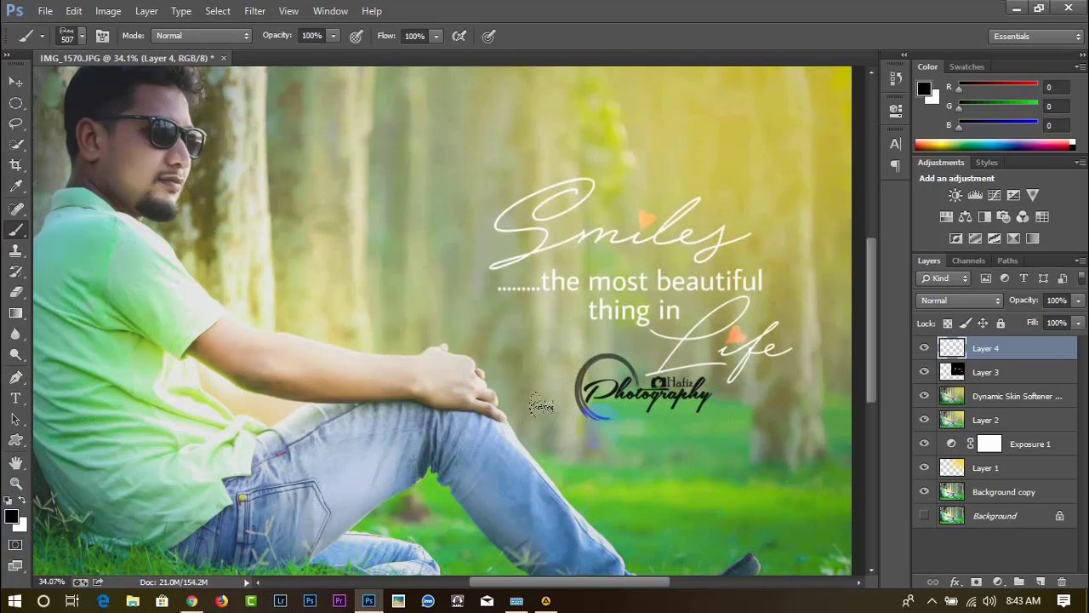
pyautogui.scroll(-5, 595, 416)
pyautogui.scroll(3, 594, 417)
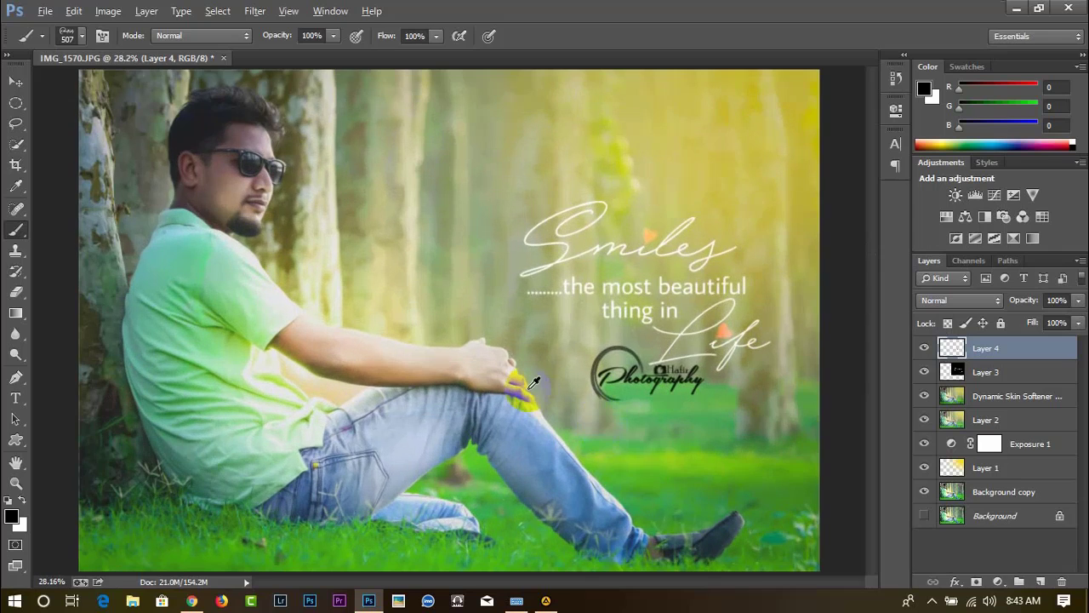
# Try positions for the logo above 'Smiles', beside the man and top-right
pyautogui.click(15, 81)
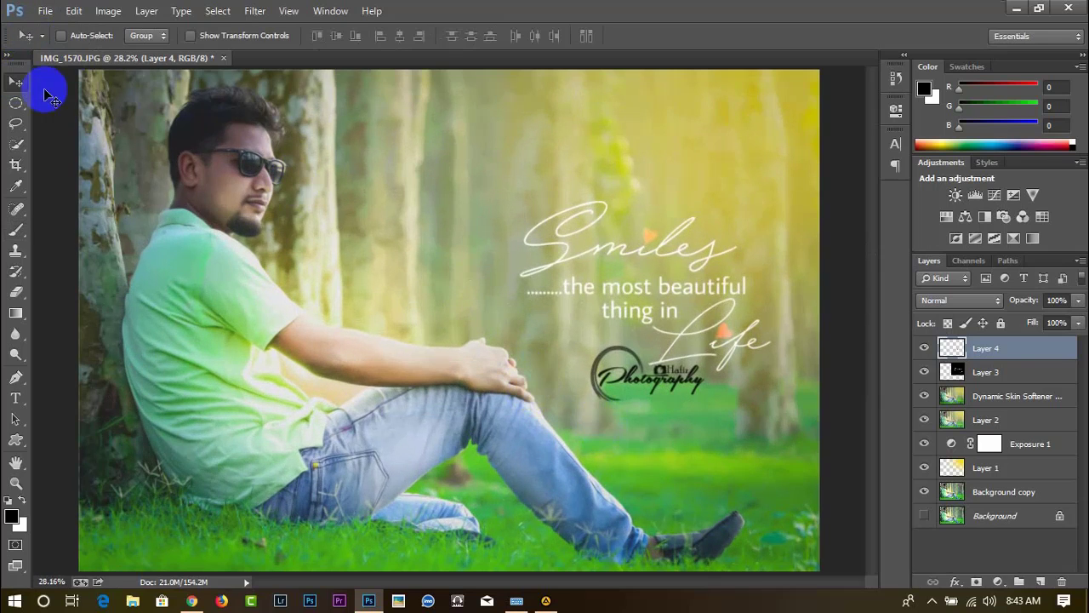
pyautogui.moveTo(647, 390)
pyautogui.mouseDown()
pyautogui.moveTo(657, 199)
pyautogui.moveTo(682, 198)
pyautogui.mouseUp()
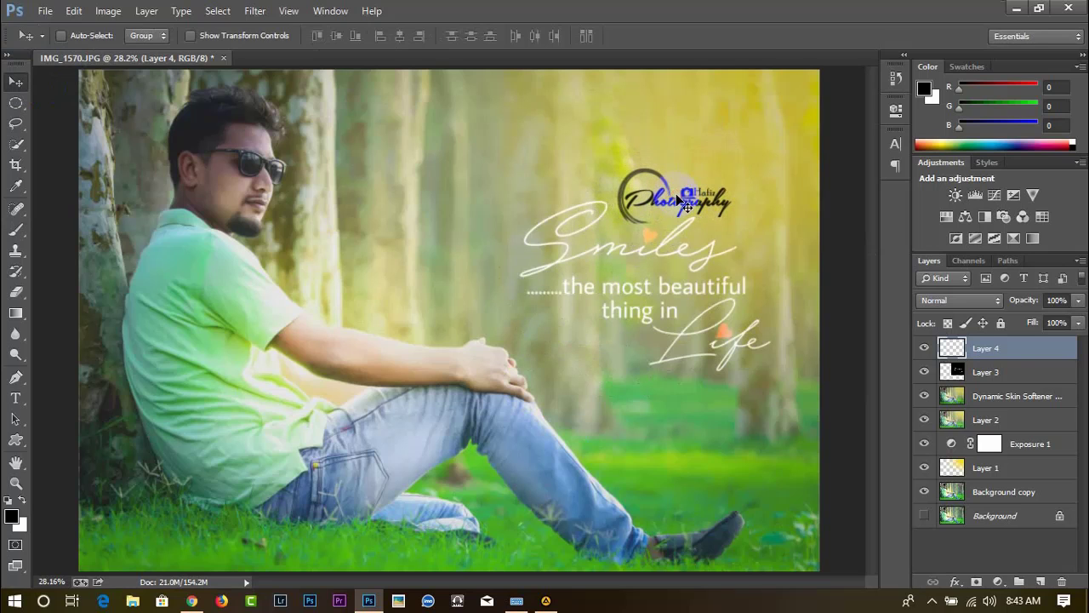
pyautogui.scroll(-3, 683, 200)
pyautogui.scroll(-5, 683, 195)
pyautogui.scroll(5, 675, 202)
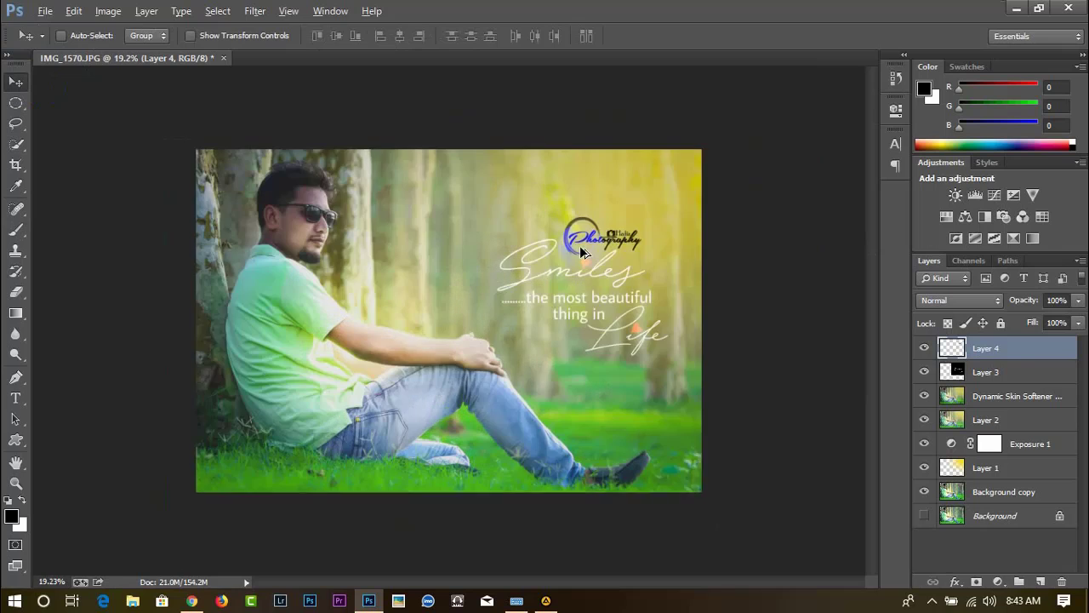
pyautogui.scroll(2, 578, 236)
pyautogui.scroll(2, 606, 224)
pyautogui.moveTo(669, 215); pyautogui.dragTo(375, 302)
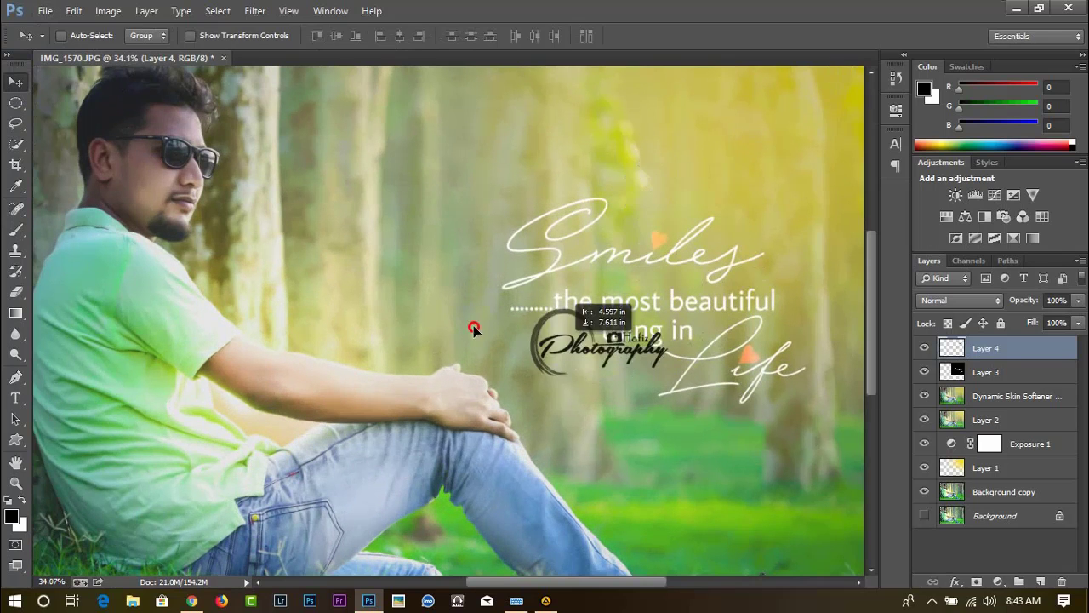
pyautogui.scroll(-2, 375, 303)
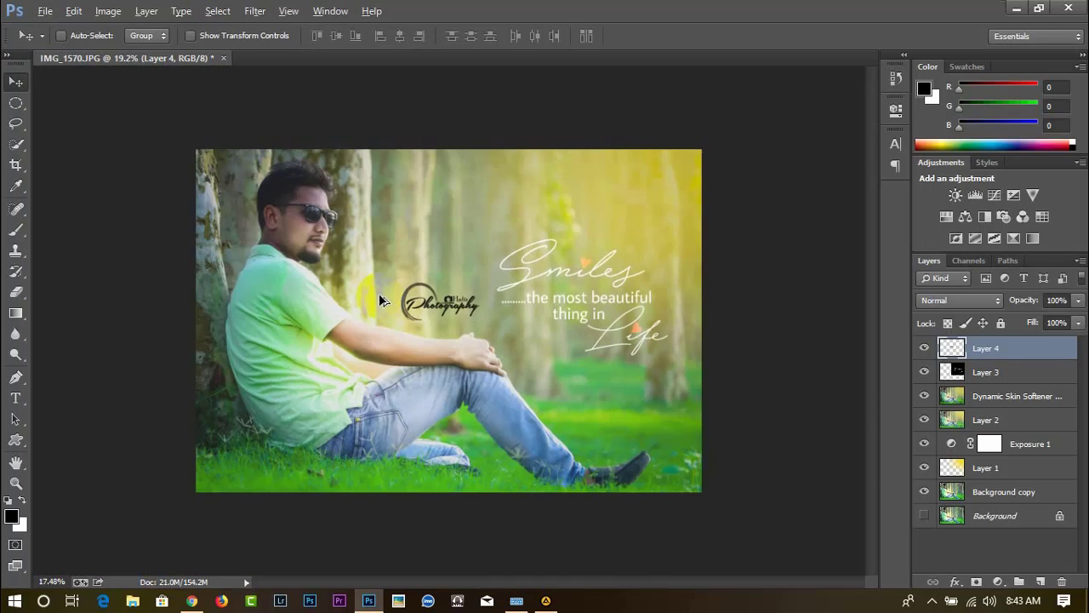
pyautogui.scroll(-1, 379, 293)
pyautogui.moveTo(439, 304)
pyautogui.mouseDown()
pyautogui.moveTo(546, 397)
pyautogui.moveTo(557, 382)
pyautogui.moveTo(565, 213)
pyautogui.moveTo(389, 309)
pyautogui.moveTo(332, 401)
pyautogui.moveTo(333, 428)
pyautogui.moveTo(601, 245)
pyautogui.moveTo(599, 207)
pyautogui.moveTo(621, 235)
pyautogui.moveTo(603, 348)
pyautogui.moveTo(521, 320)
pyautogui.moveTo(582, 195)
pyautogui.moveTo(601, 206)
pyautogui.mouseUp()
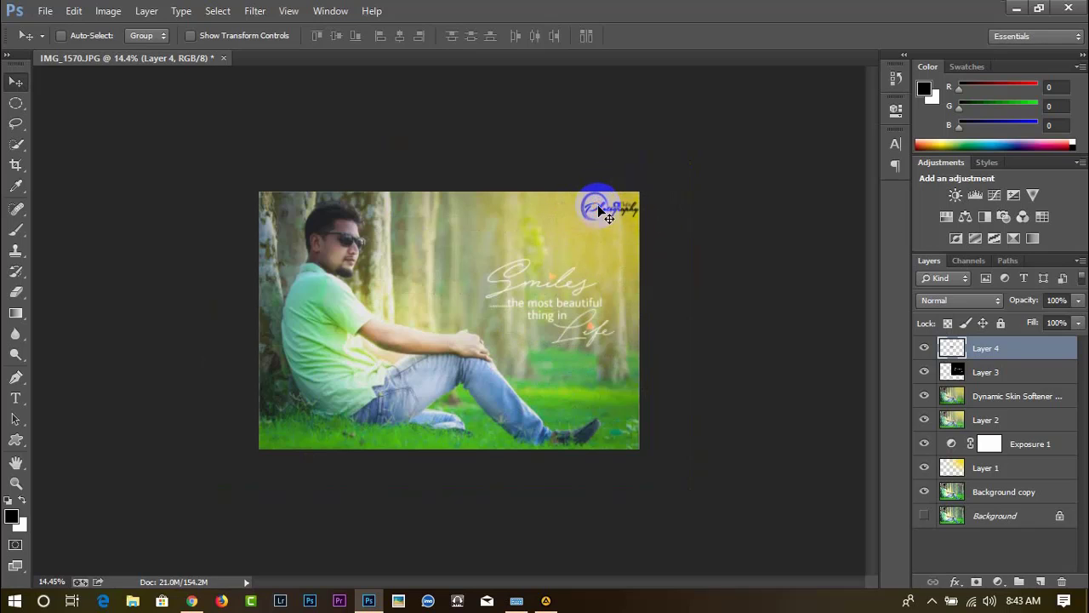
# Place the logo just below 'Life' and scale it to about 82%
pyautogui.scroll(5, 596, 213)
pyautogui.scroll(3, 796, 110)
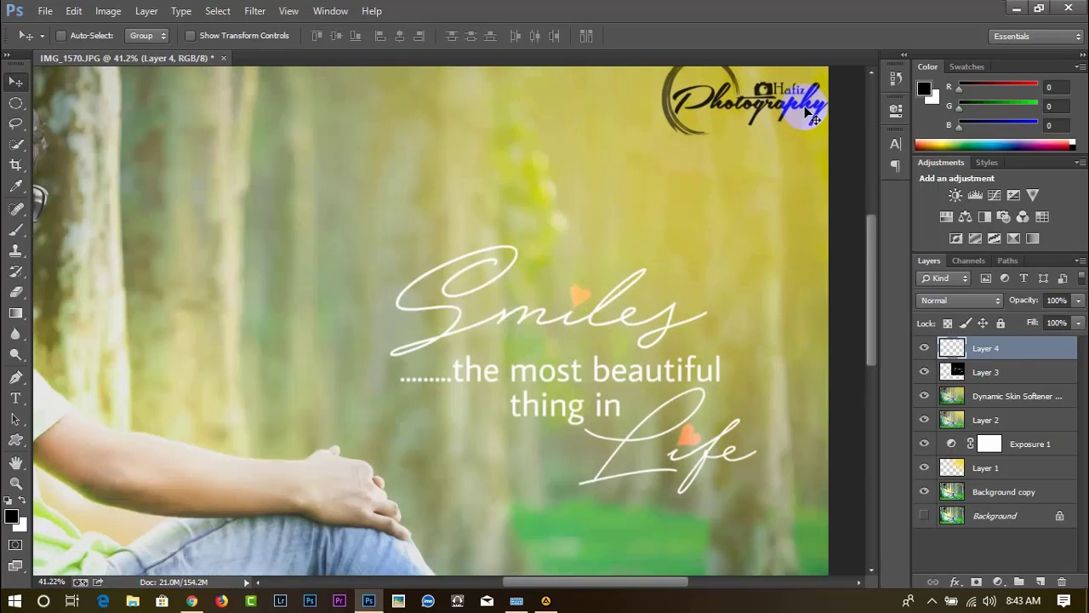
pyautogui.moveTo(805, 110)
pyautogui.mouseDown()
pyautogui.moveTo(608, 233)
pyautogui.moveTo(543, 236)
pyautogui.moveTo(562, 240)
pyautogui.mouseUp()
pyautogui.scroll(-5, 552, 231)
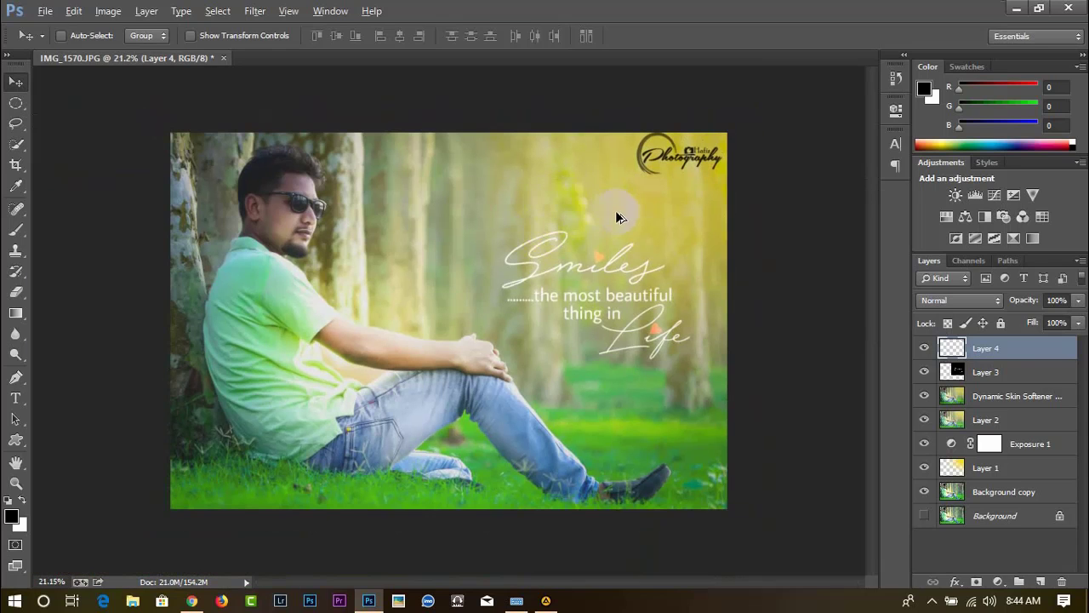
pyautogui.moveTo(680, 194); pyautogui.dragTo(599, 355)
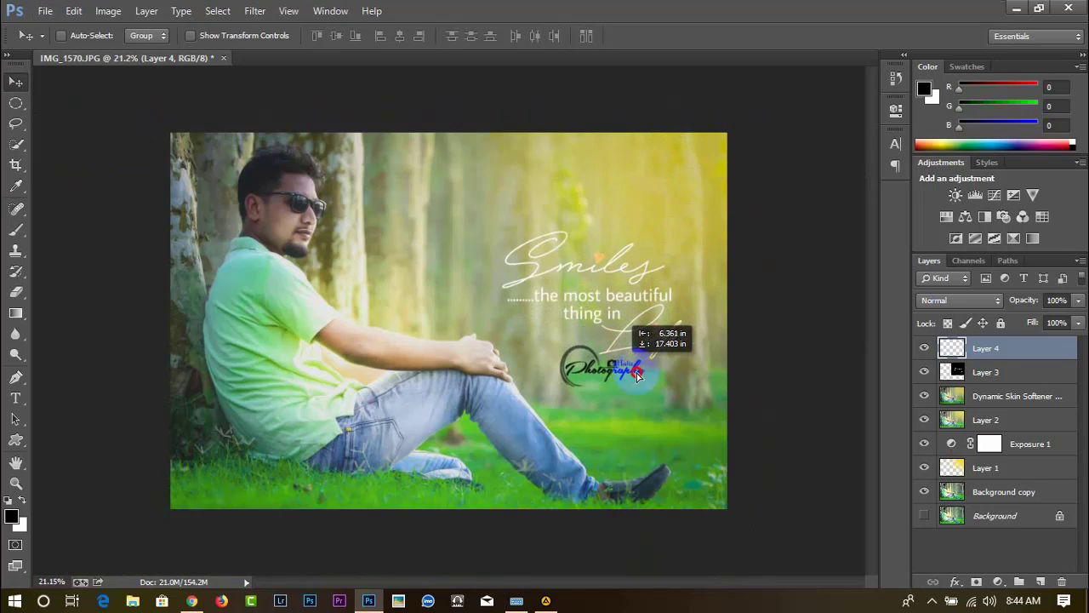
pyautogui.moveTo(598, 356); pyautogui.dragTo(667, 374)
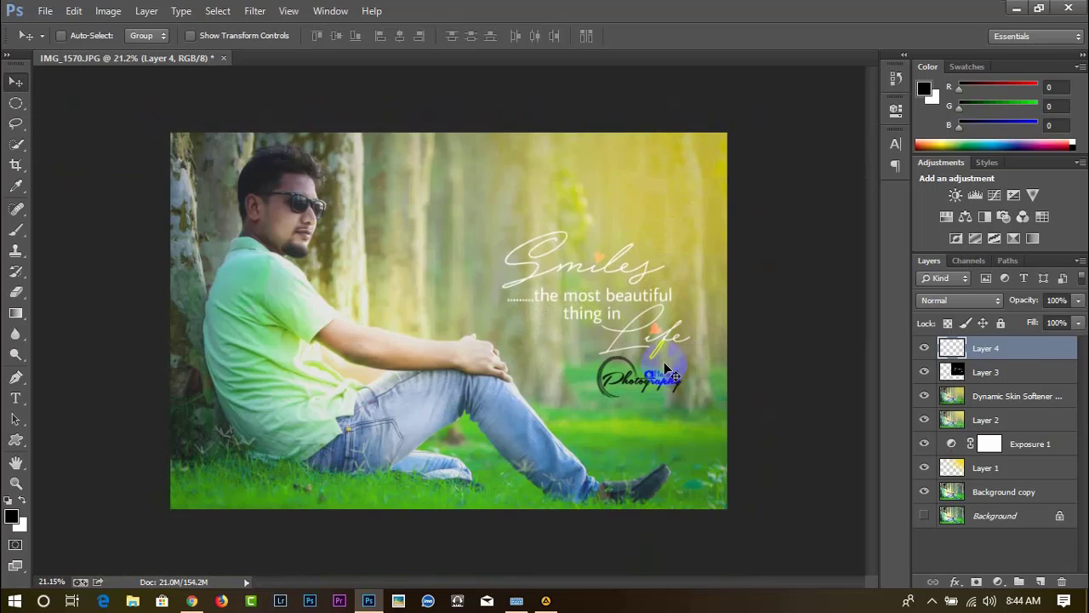
pyautogui.hotkey('ctrl', 't')
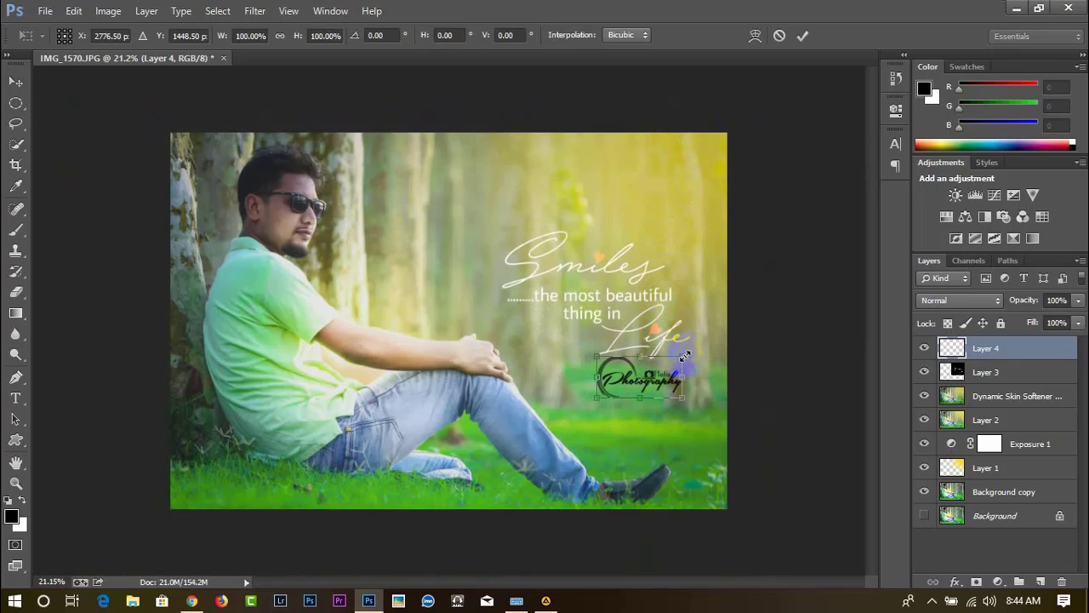
pyautogui.moveTo(685, 352)
pyautogui.mouseDown()
pyautogui.moveTo(664, 375)
pyautogui.moveTo(662, 362)
pyautogui.mouseUp()
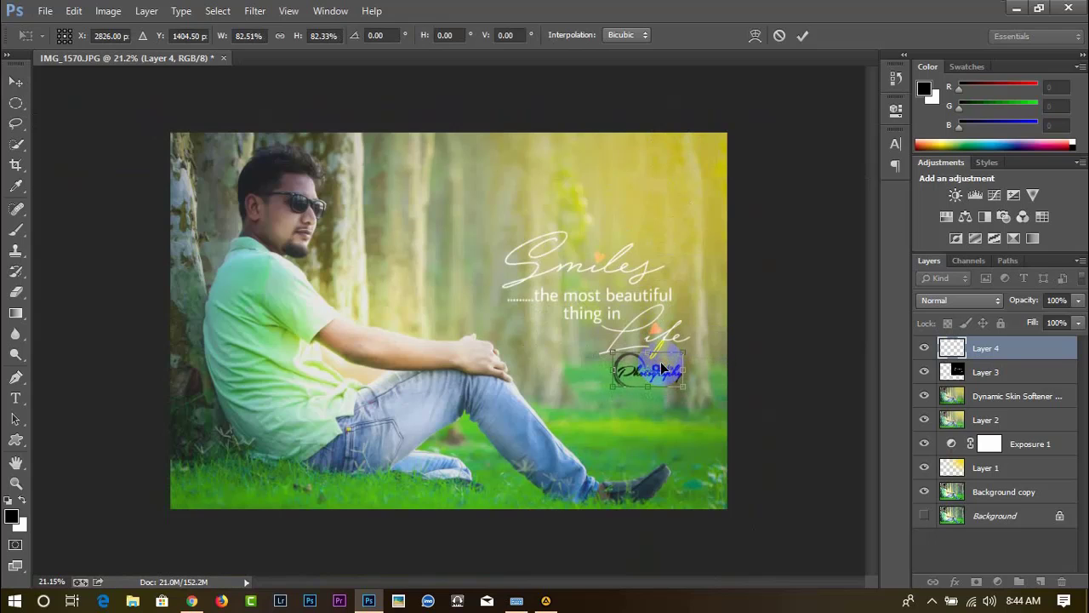
pyautogui.click(805, 38)
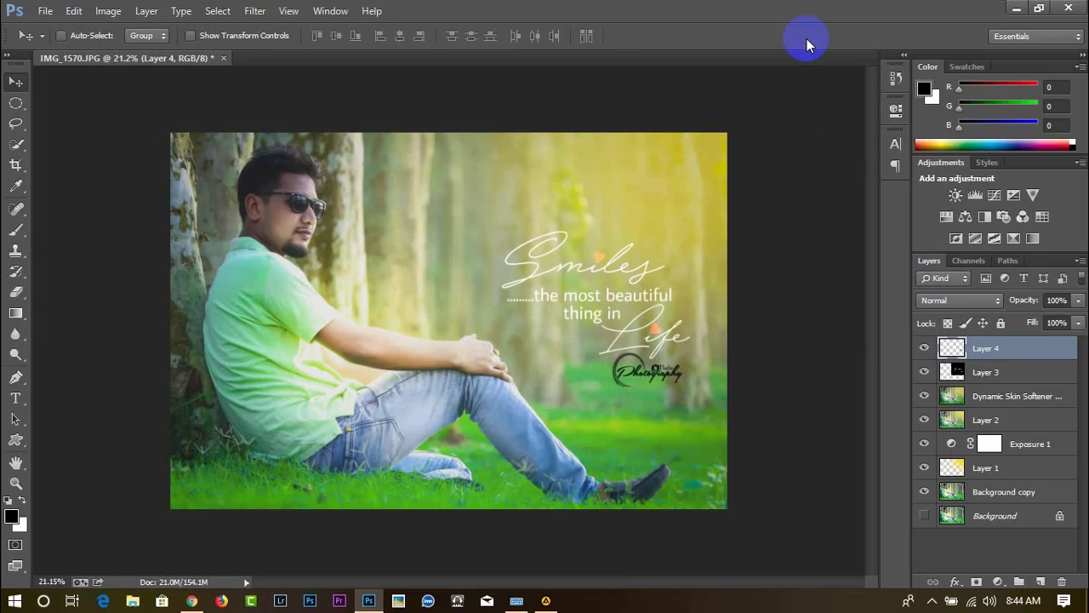
# Give Layer 4 a white Color Overlay layer style so the logo turns white
pyautogui.rightClick(978, 355)
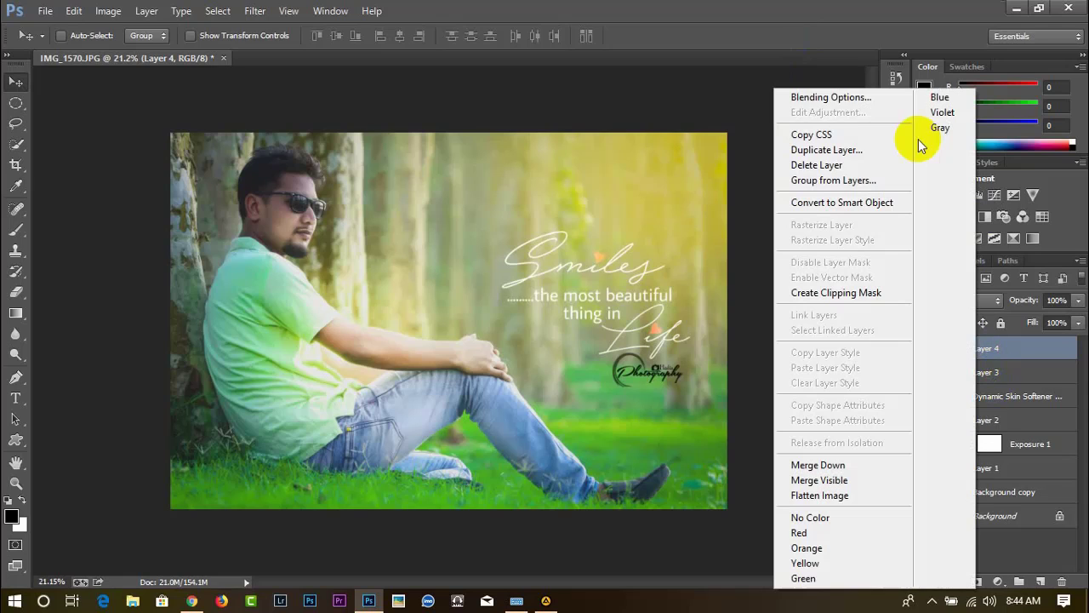
pyautogui.click(854, 97)
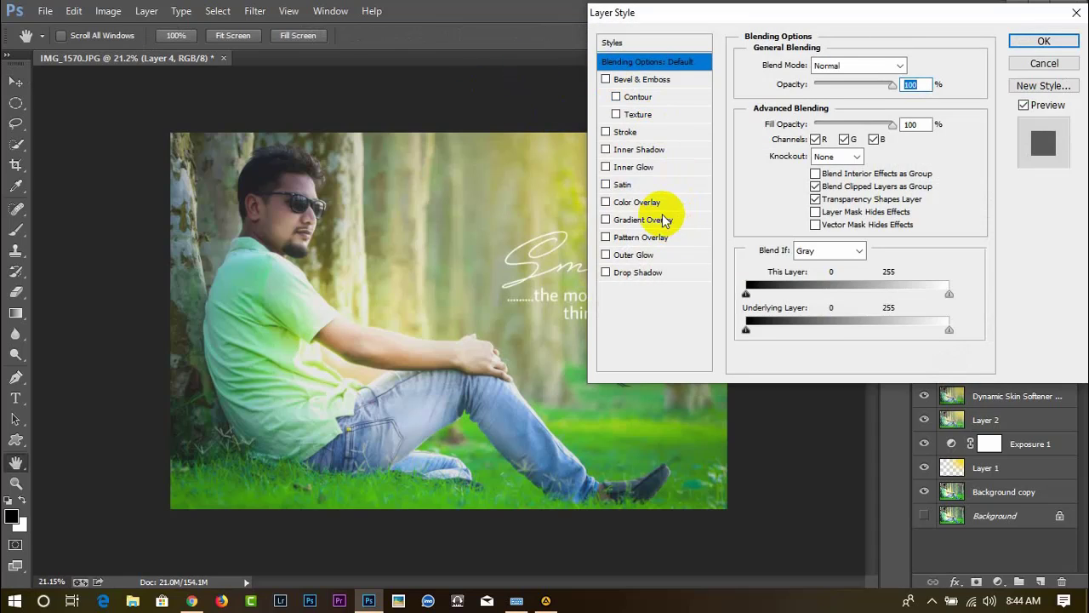
pyautogui.click(629, 202)
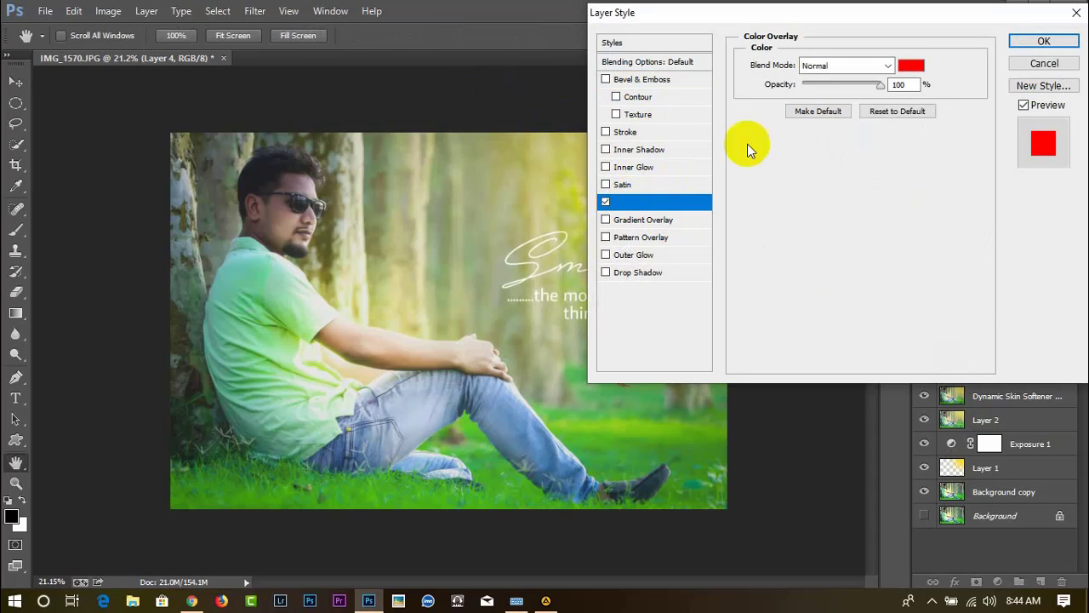
pyautogui.click(909, 66)
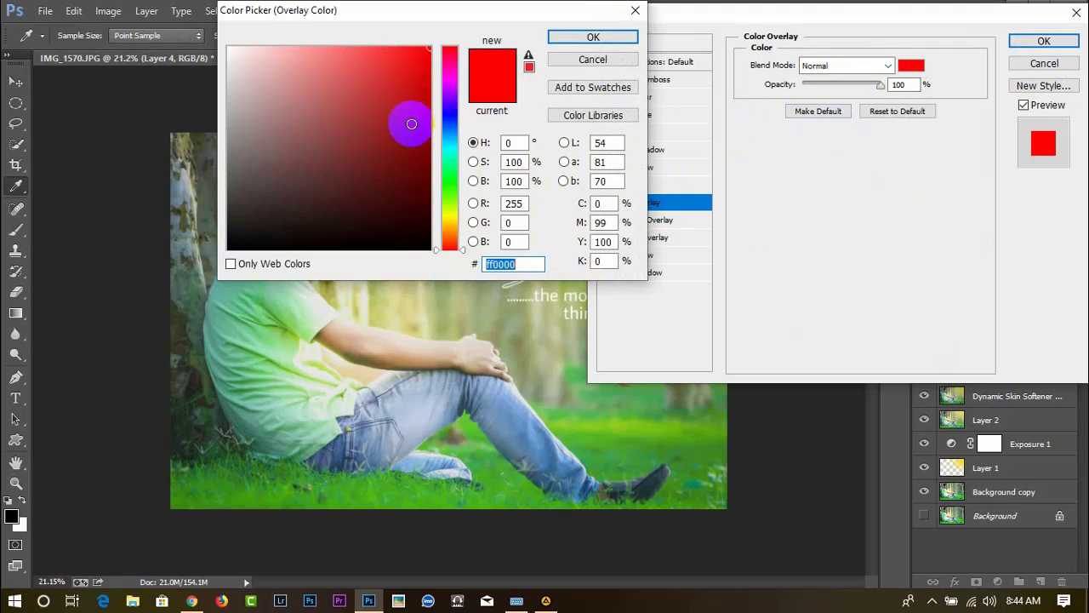
pyautogui.moveTo(261, 51); pyautogui.dragTo(210, 44)
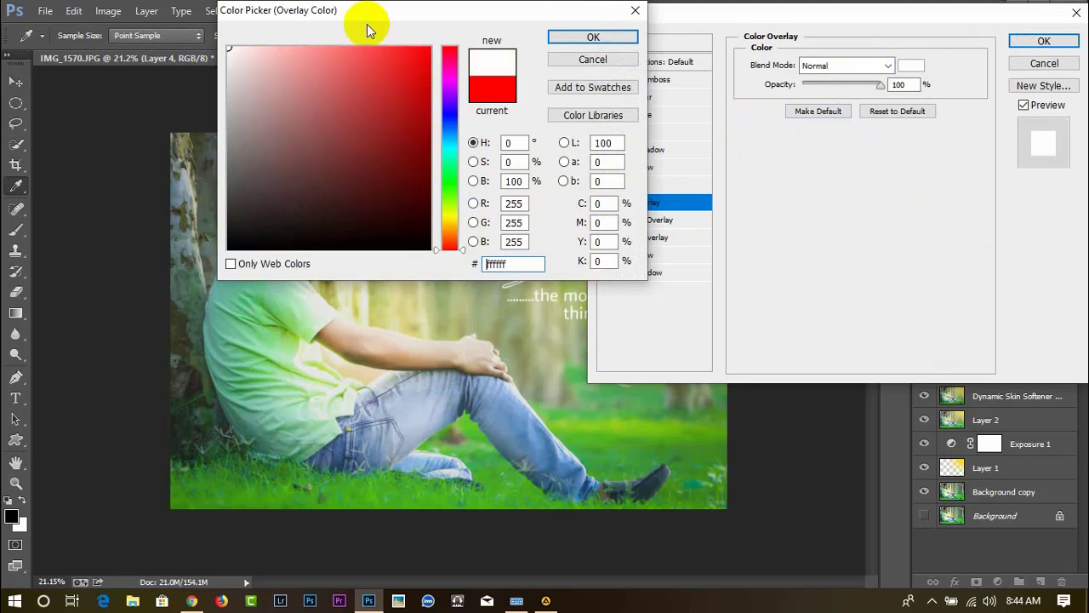
pyautogui.click(609, 37)
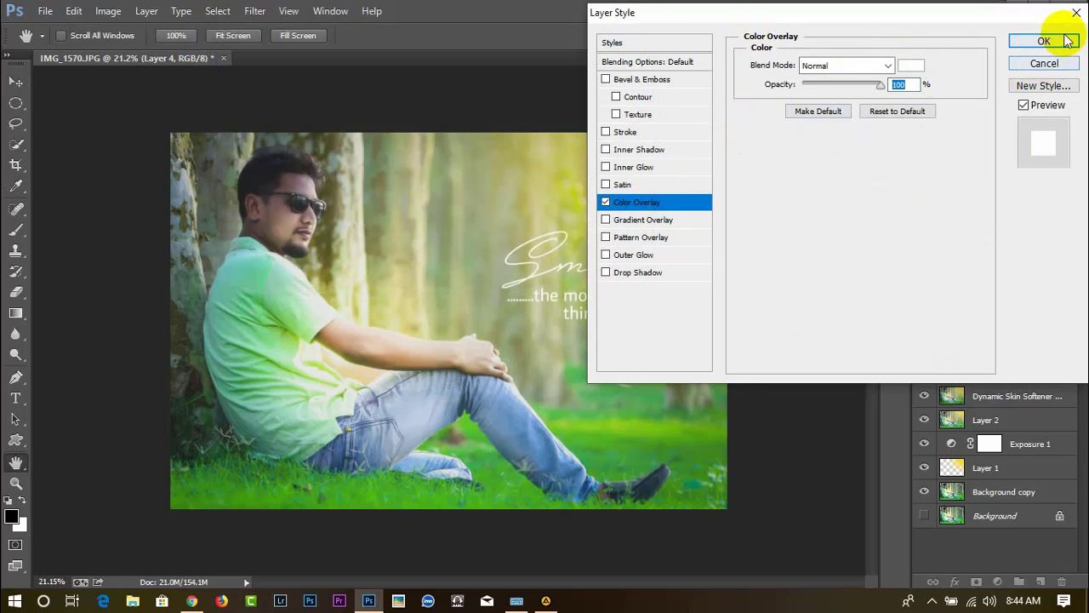
pyautogui.click(1043, 41)
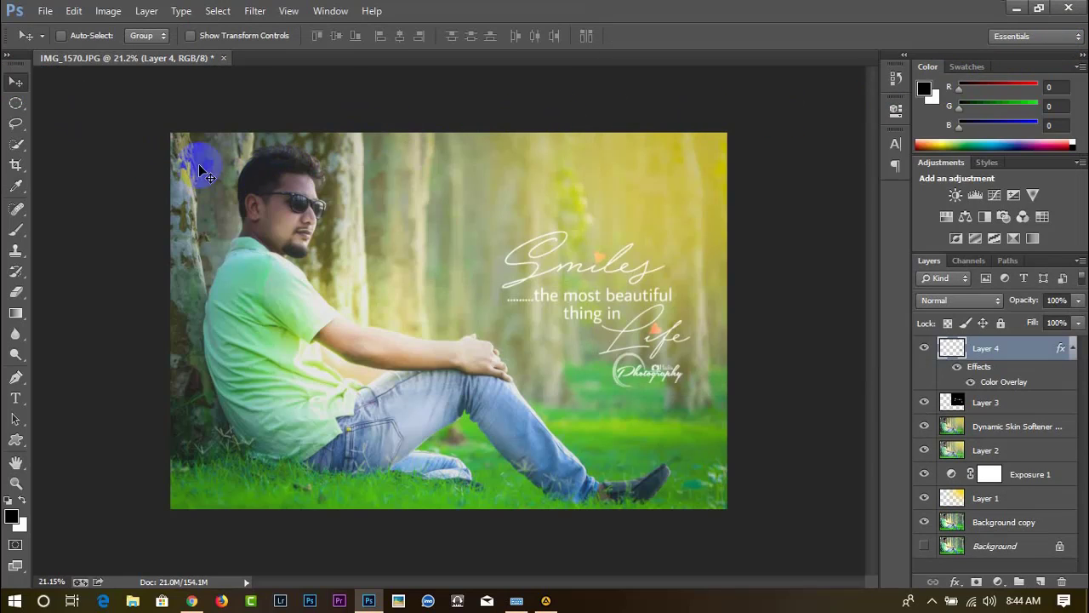
# Nudge the white logo slightly right under 'Life' and open the File menu to save
pyautogui.moveTo(637, 377)
pyautogui.mouseDown()
pyautogui.moveTo(648, 366)
pyautogui.moveTo(633, 369)
pyautogui.moveTo(662, 364)
pyautogui.mouseUp()
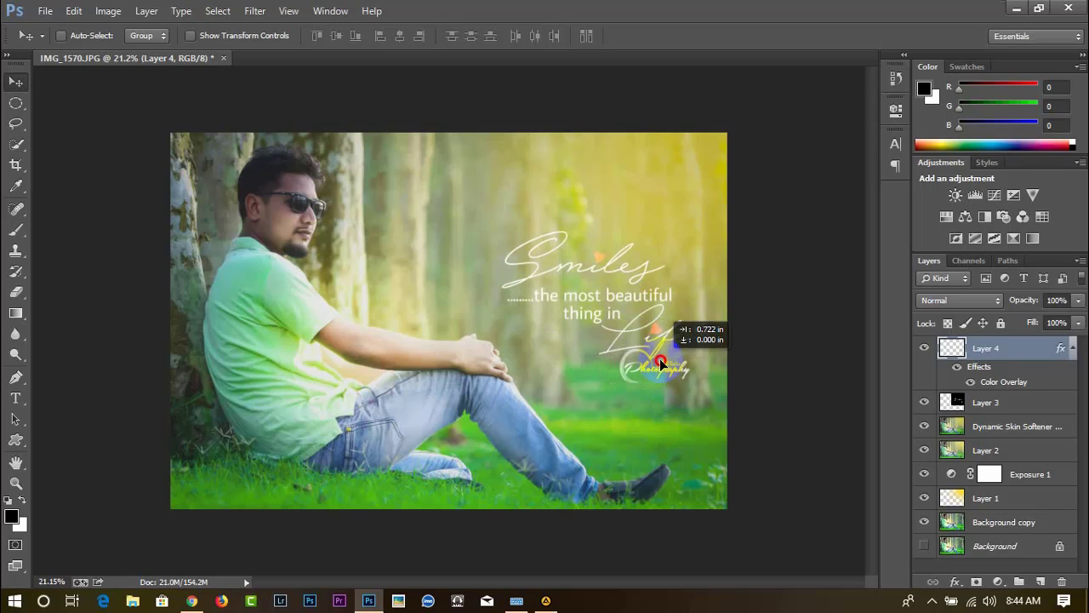
pyautogui.moveTo(660, 361); pyautogui.dragTo(658, 361)
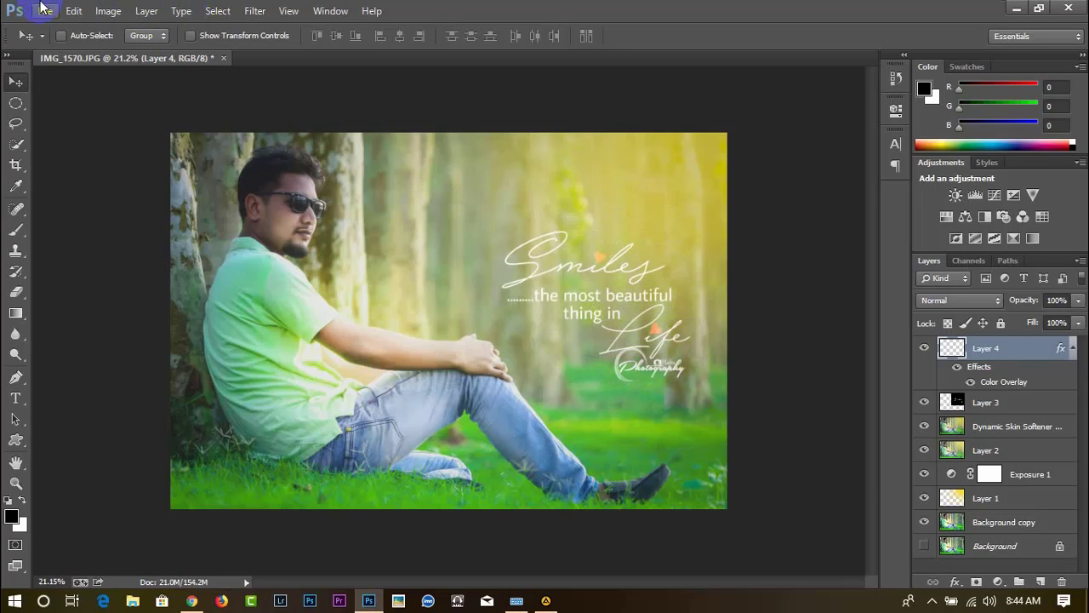
pyautogui.click(44, 8)
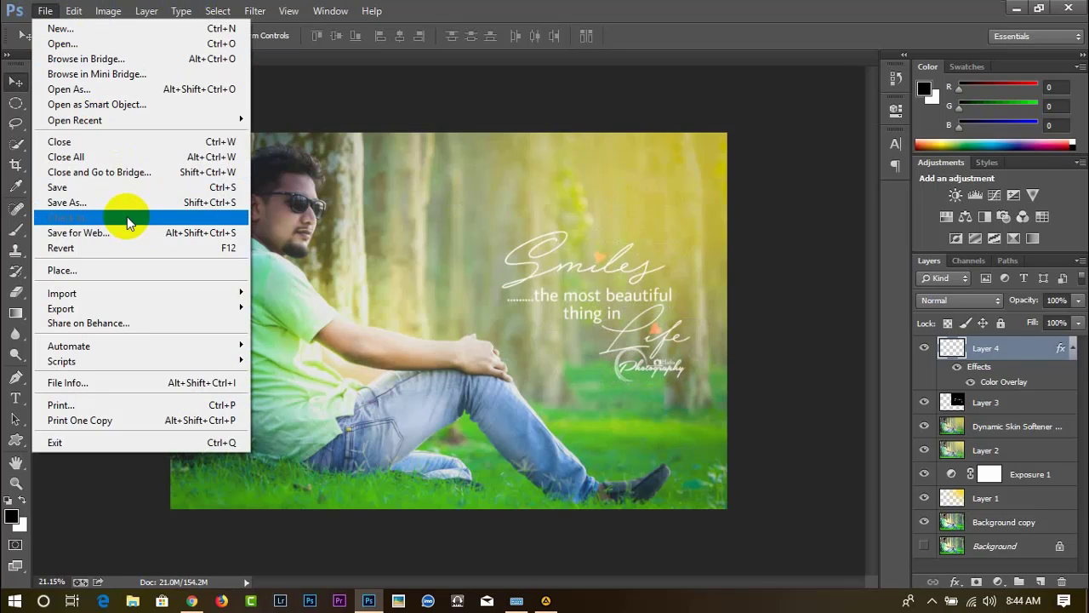